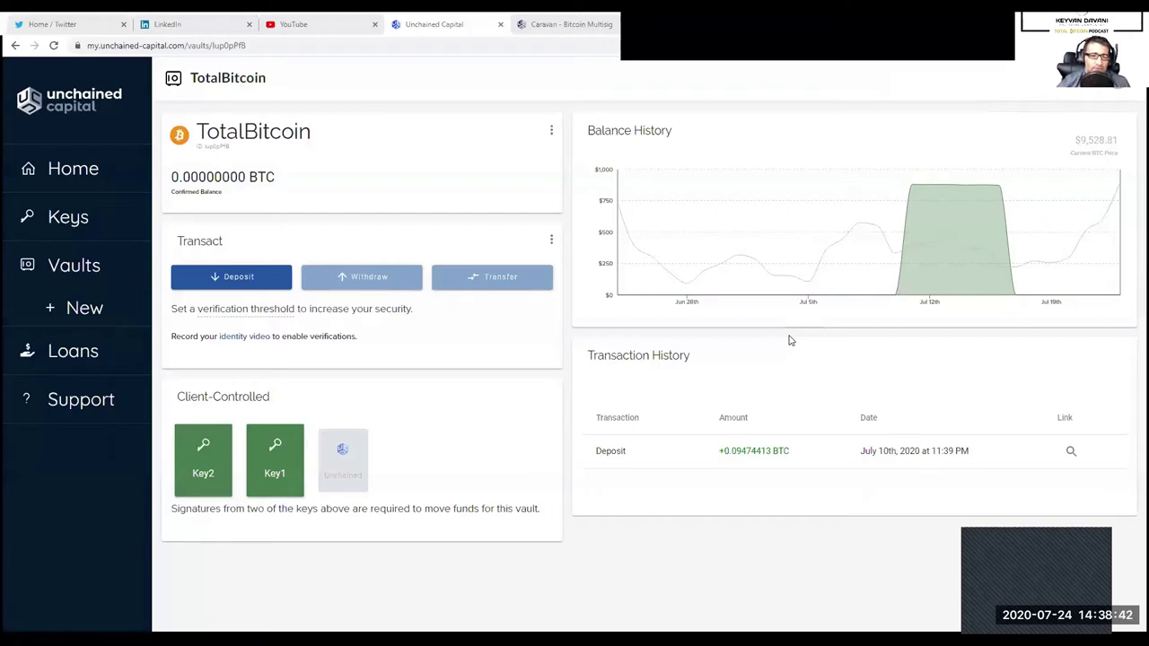
- Start a new vault with the Client Controlled custody model and Sign On Your Own signers, keeping the name Vault #2
click(96, 319)
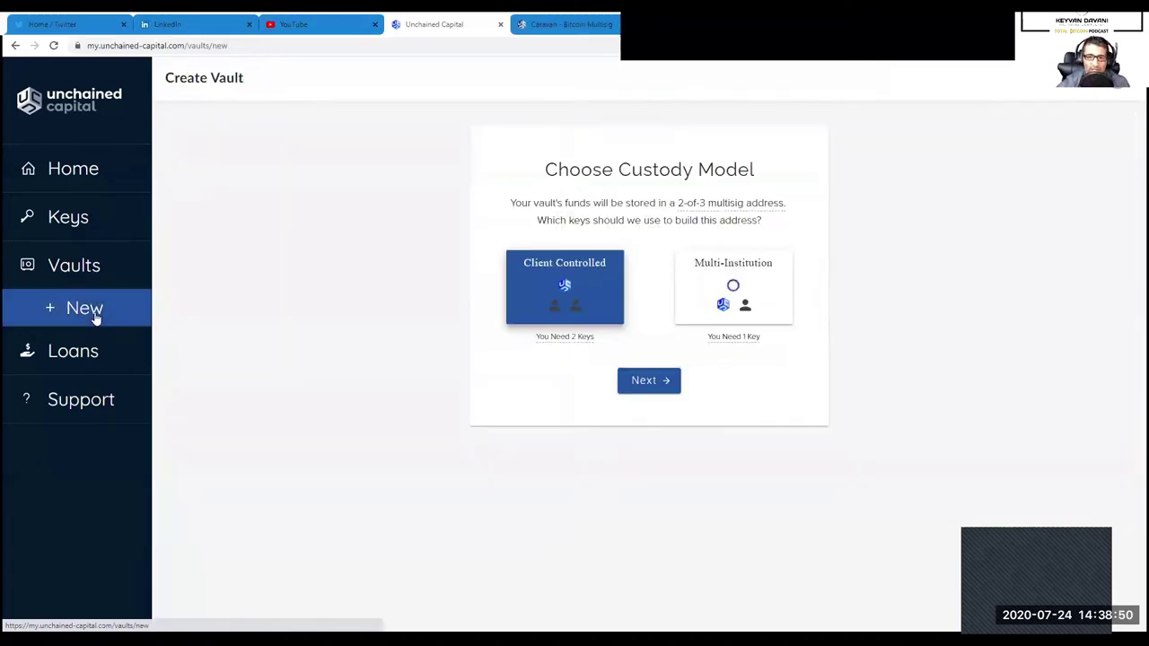
click(599, 316)
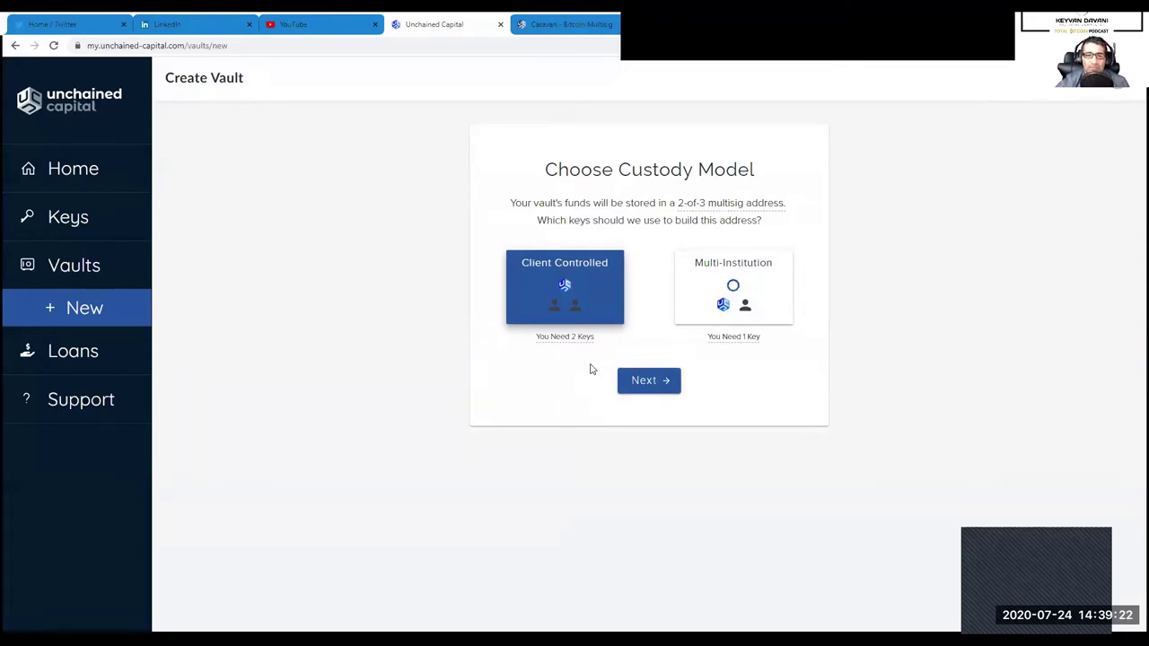
click(640, 386)
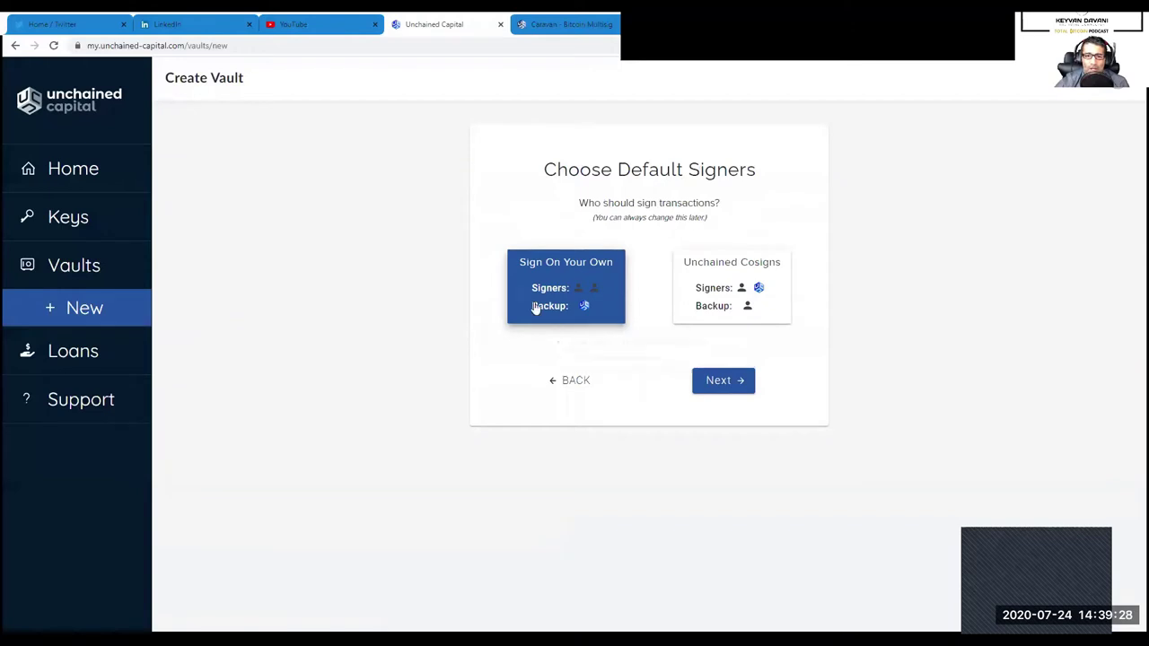
mouse_move(556, 286)
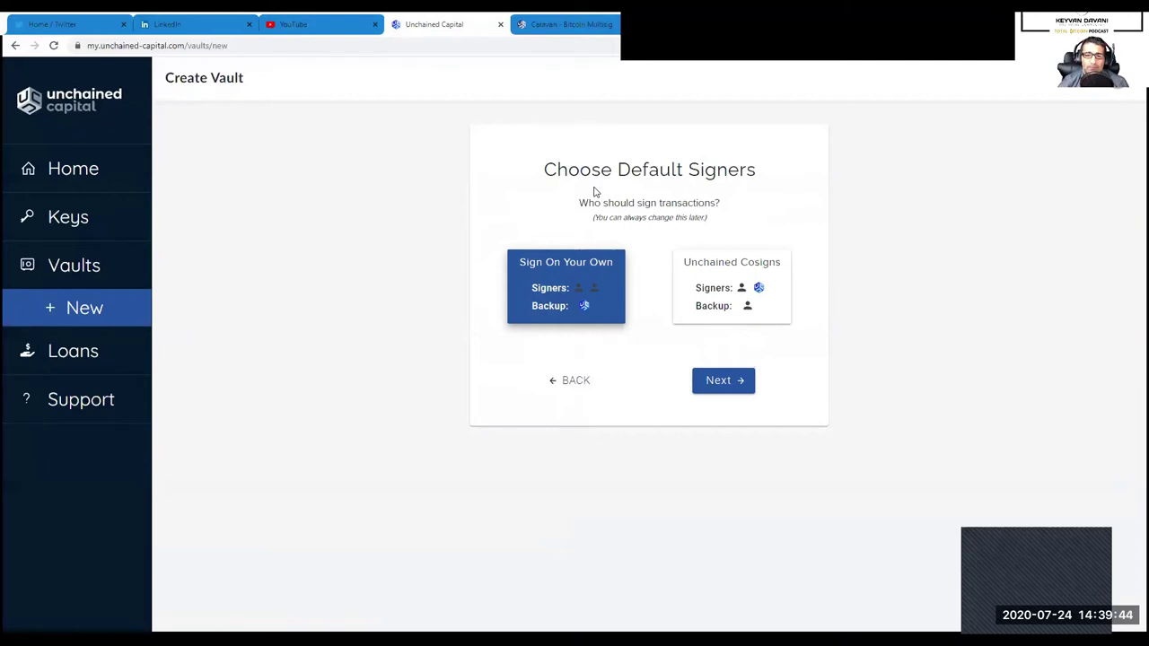
mouse_move(585, 303)
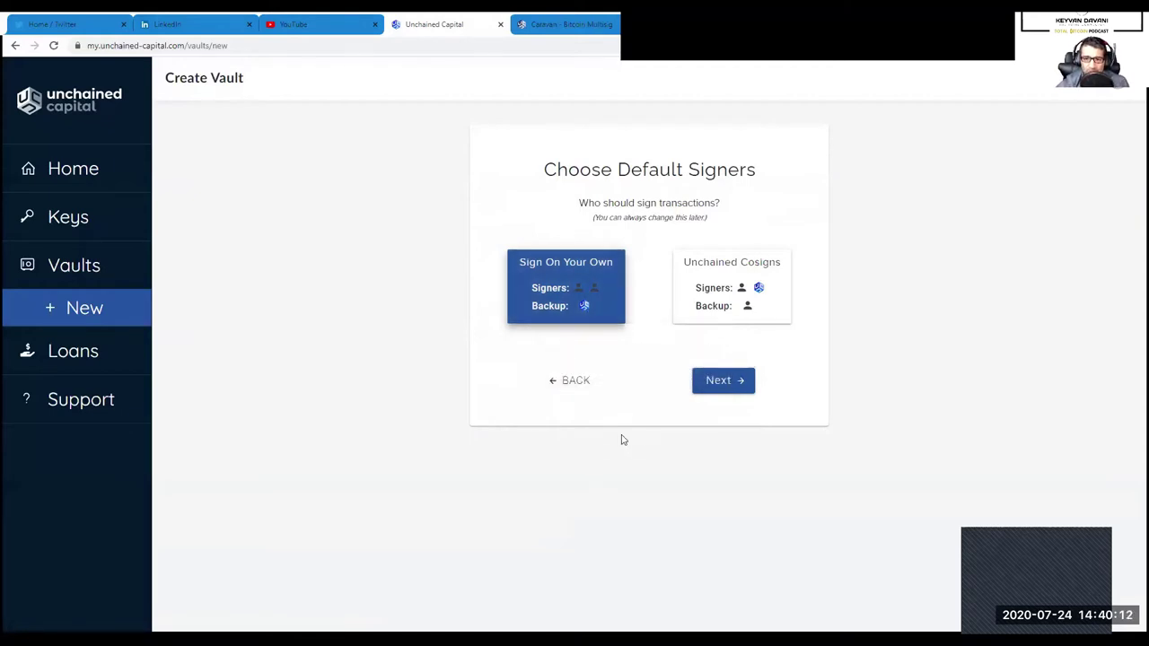
click(723, 381)
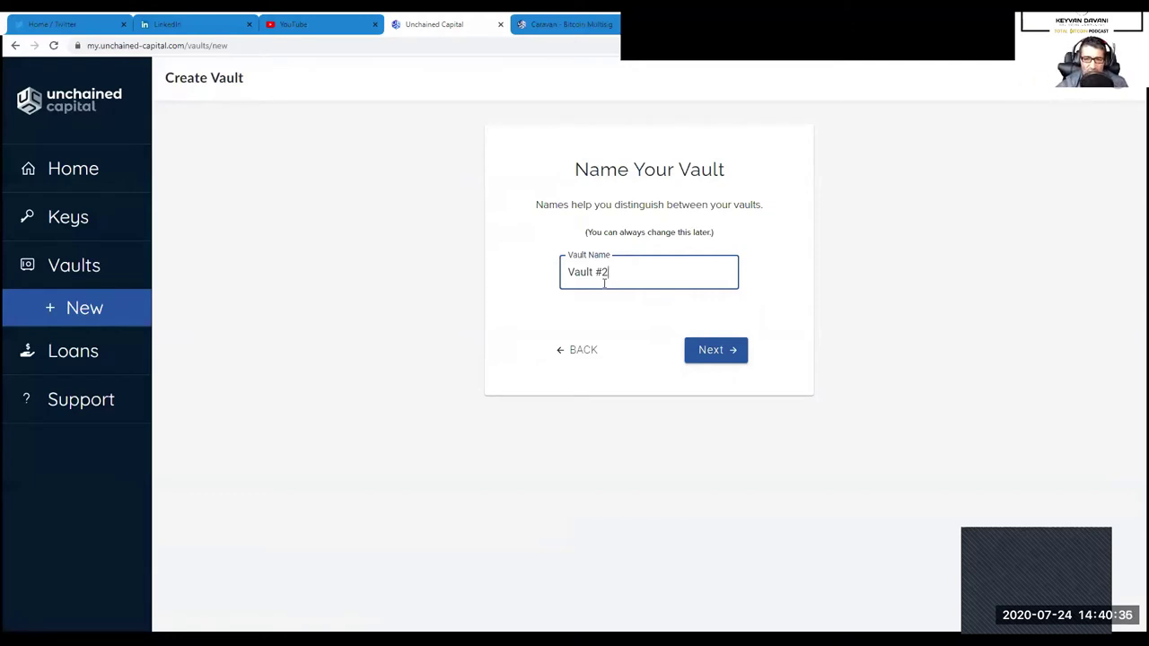
click(718, 354)
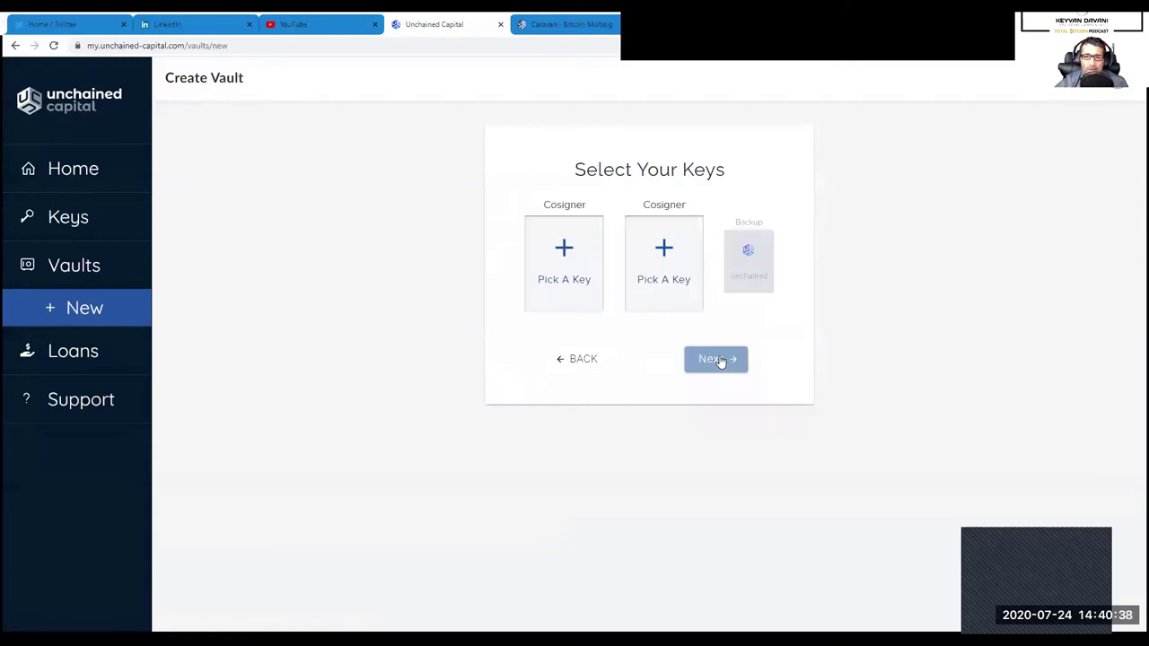
- Assign the existing Key1 as the first cosigner of the new vault
click(568, 281)
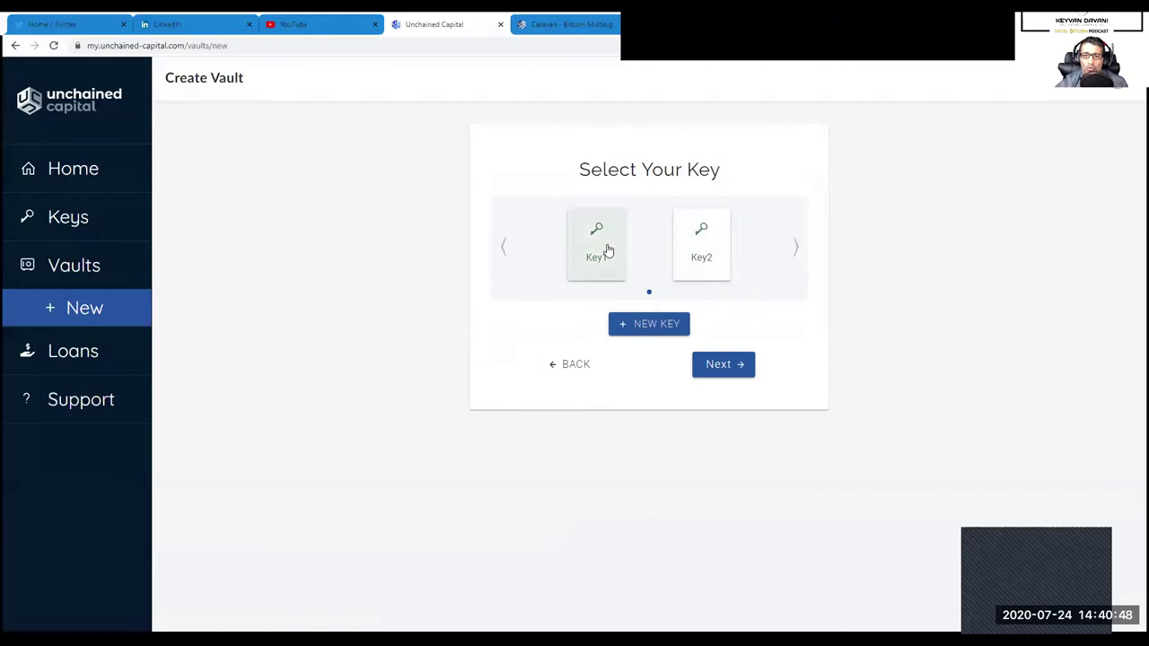
click(643, 328)
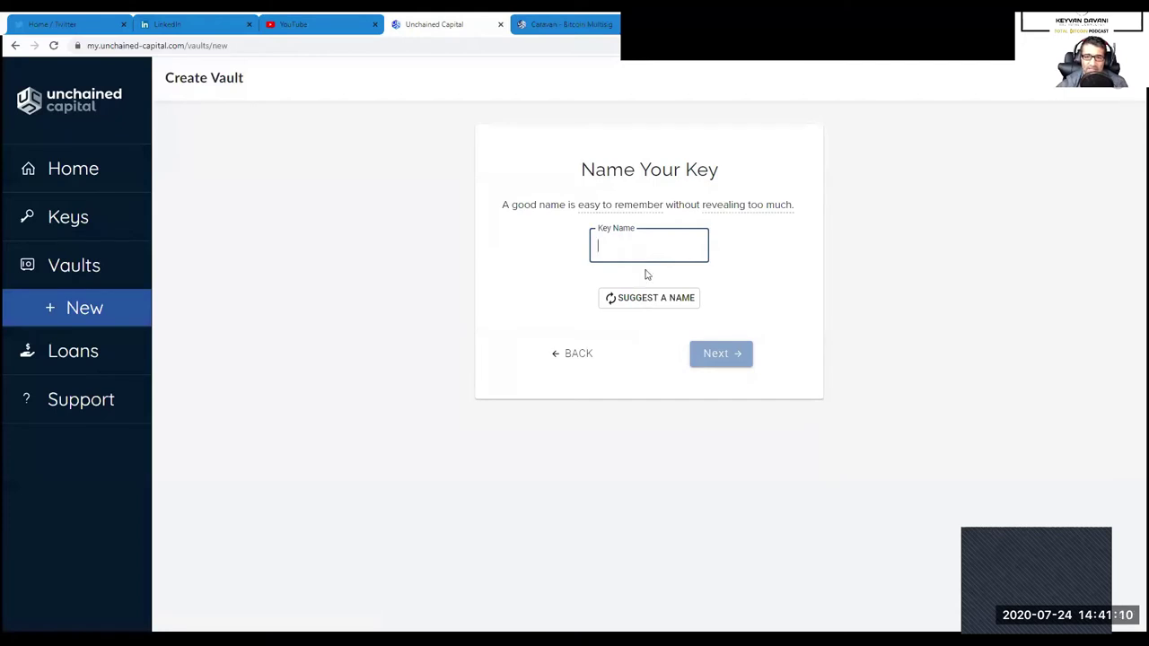
click(584, 354)
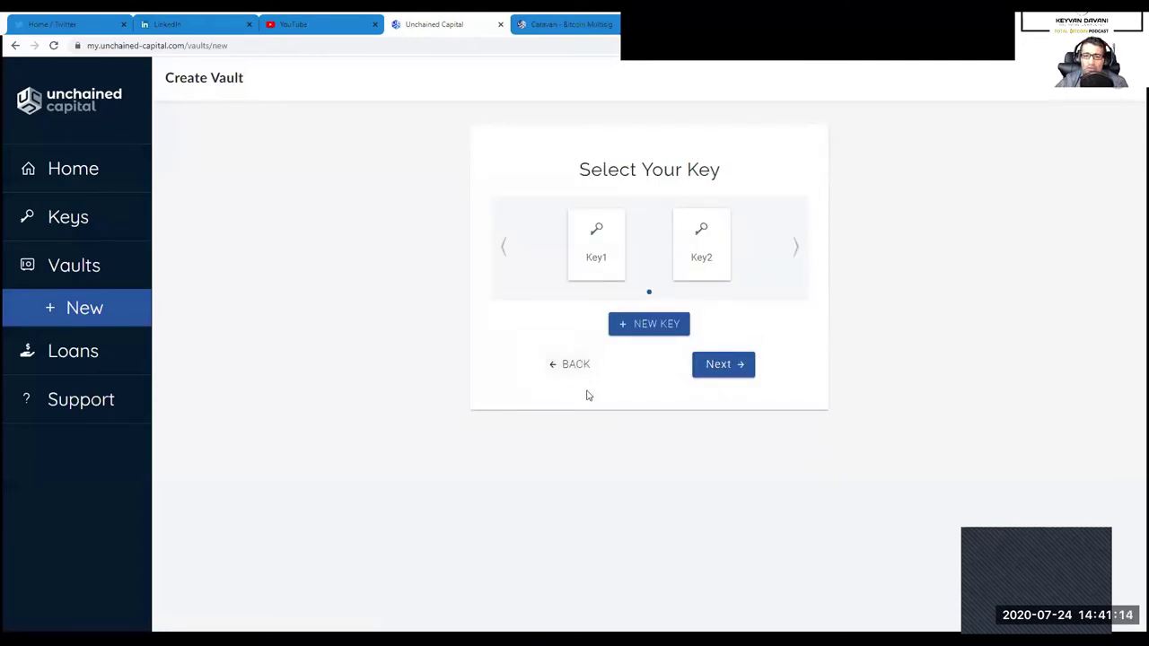
click(597, 261)
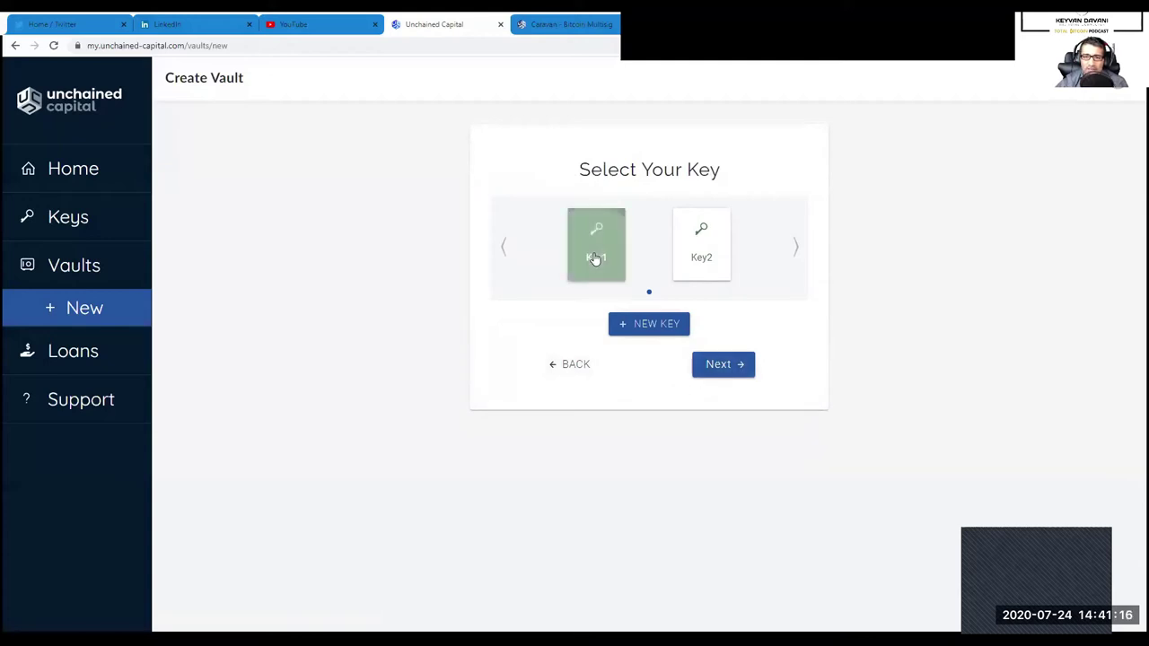
click(744, 367)
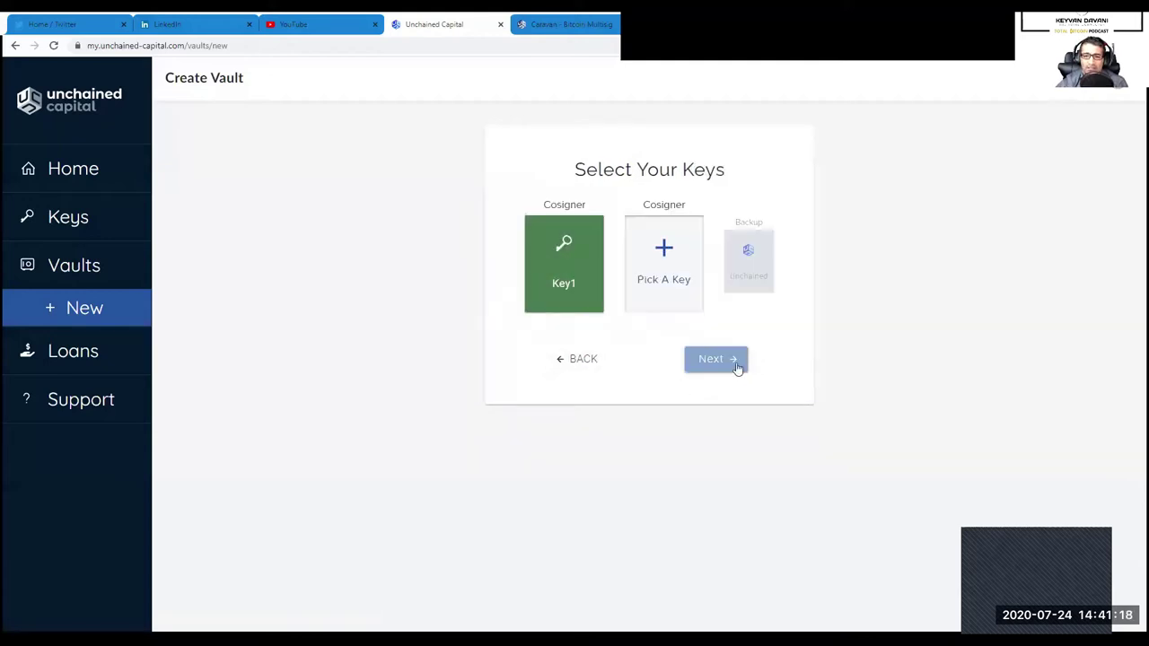
click(577, 267)
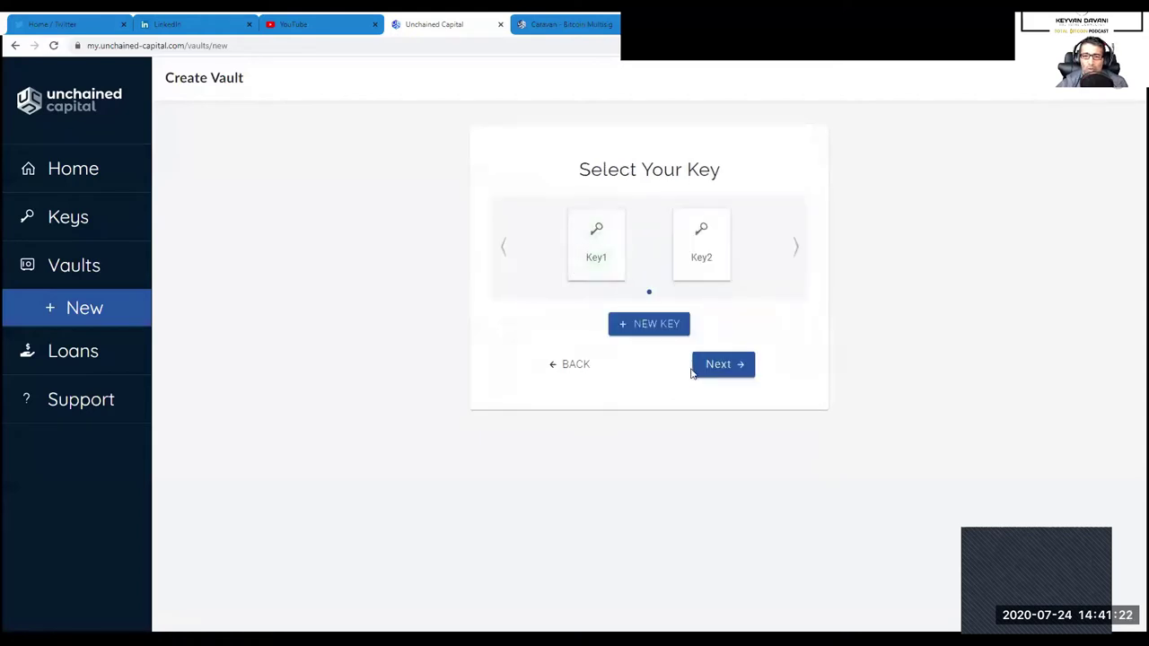
click(596, 251)
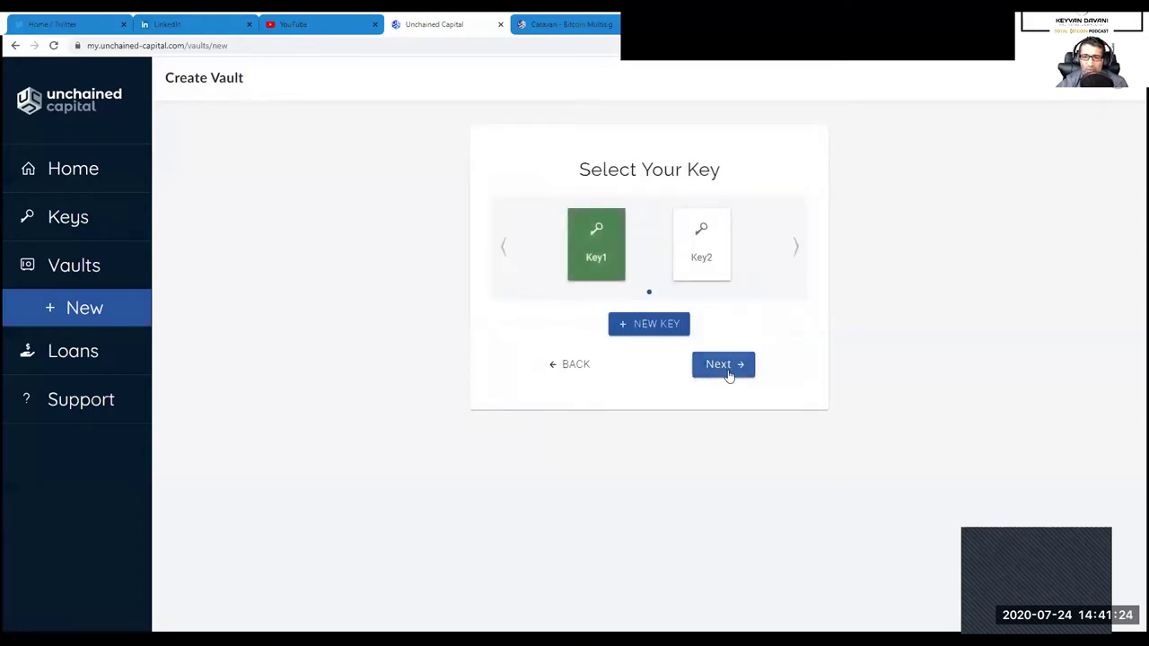
click(729, 371)
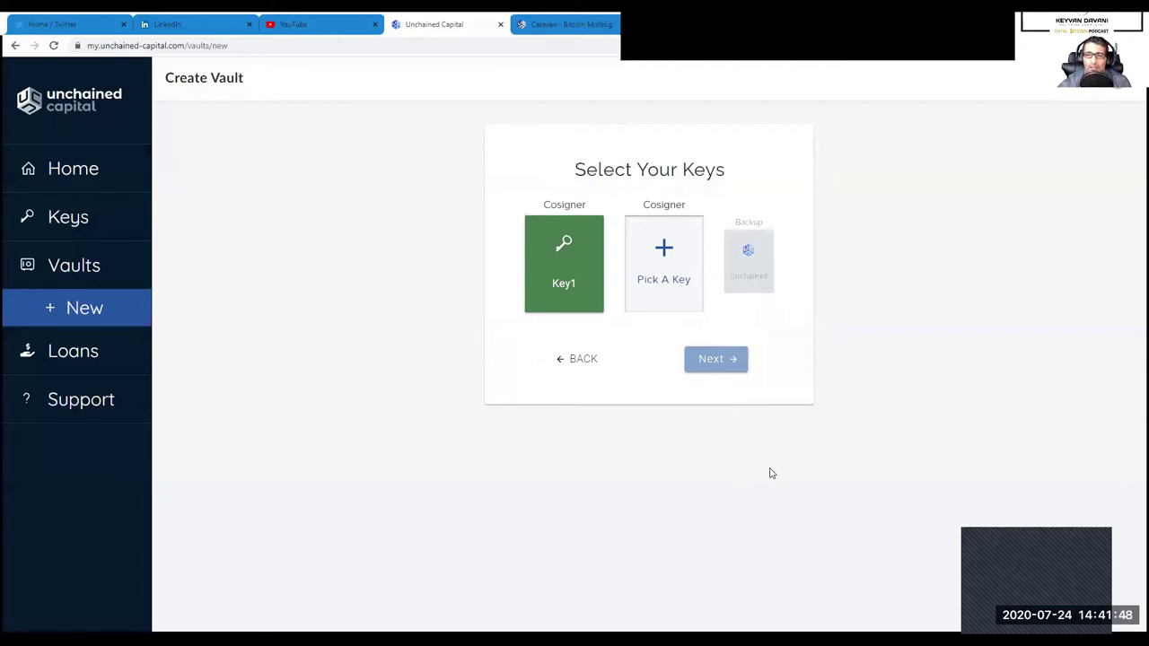
- Open the existing TotalBitcoin vault from the vault list and inspect its transaction options and verification threshold
click(91, 271)
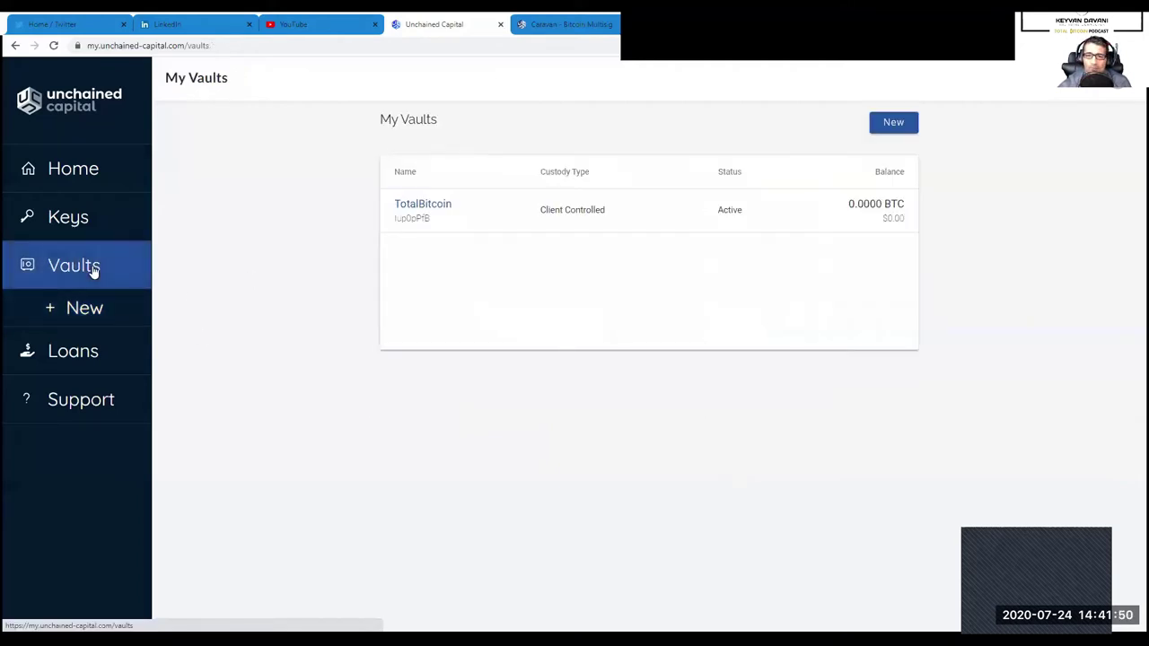
click(431, 212)
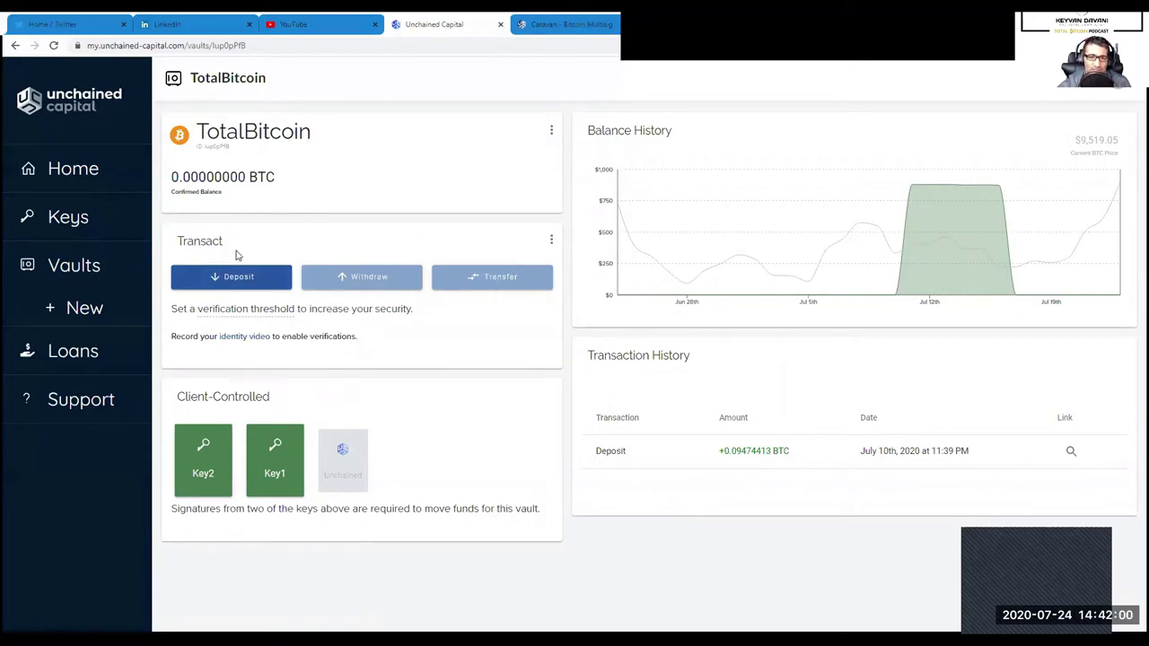
click(552, 240)
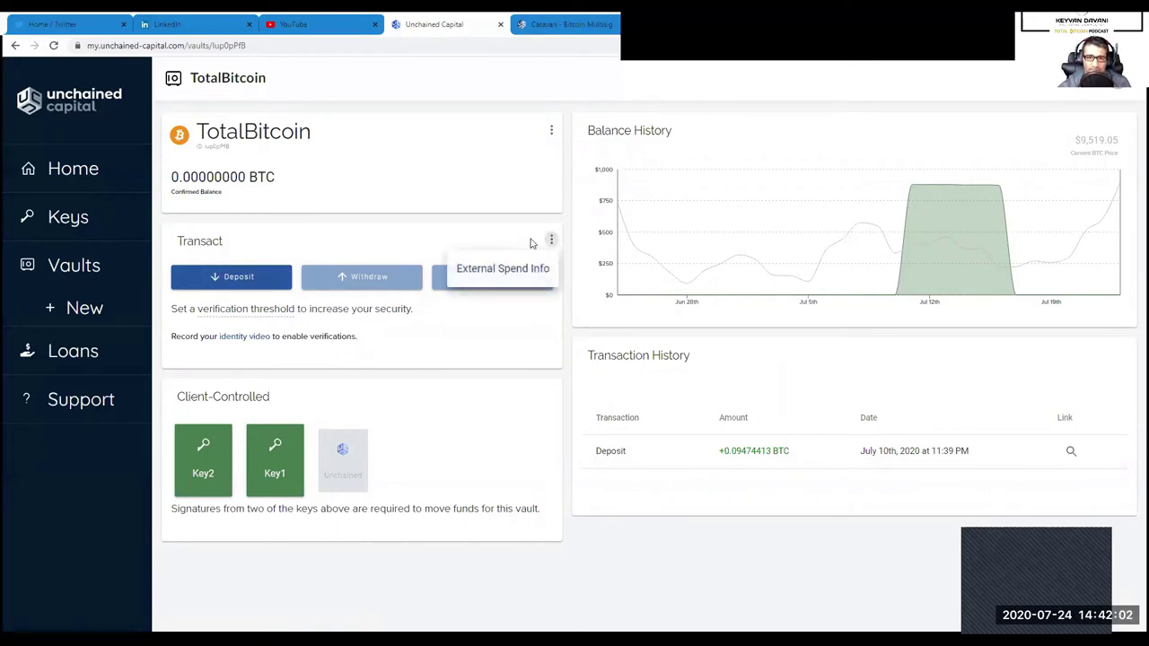
click(478, 240)
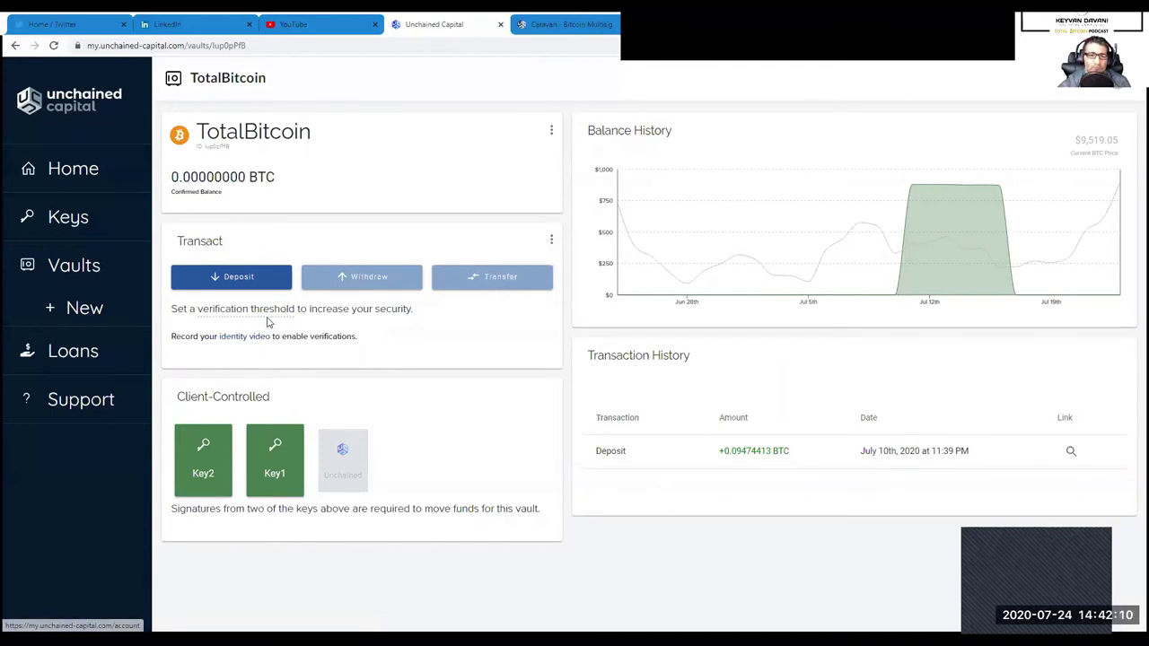
mouse_move(268, 313)
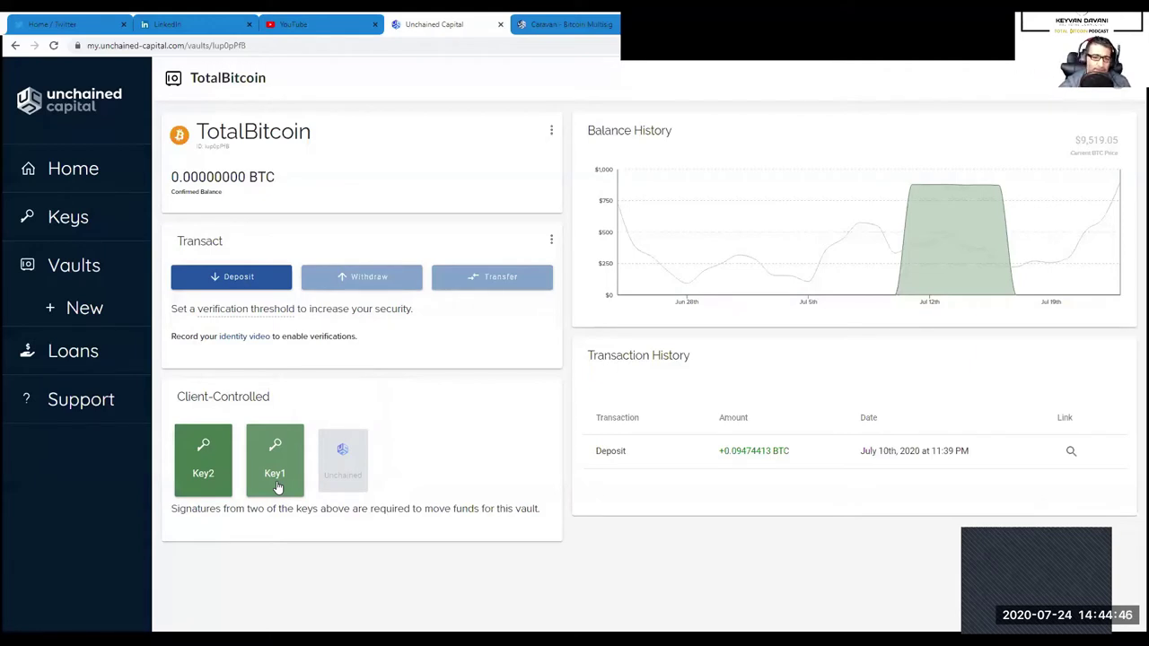
- Review the dashboard and the list of saved keys, and reopen the TotalBitcoin vault
click(76, 176)
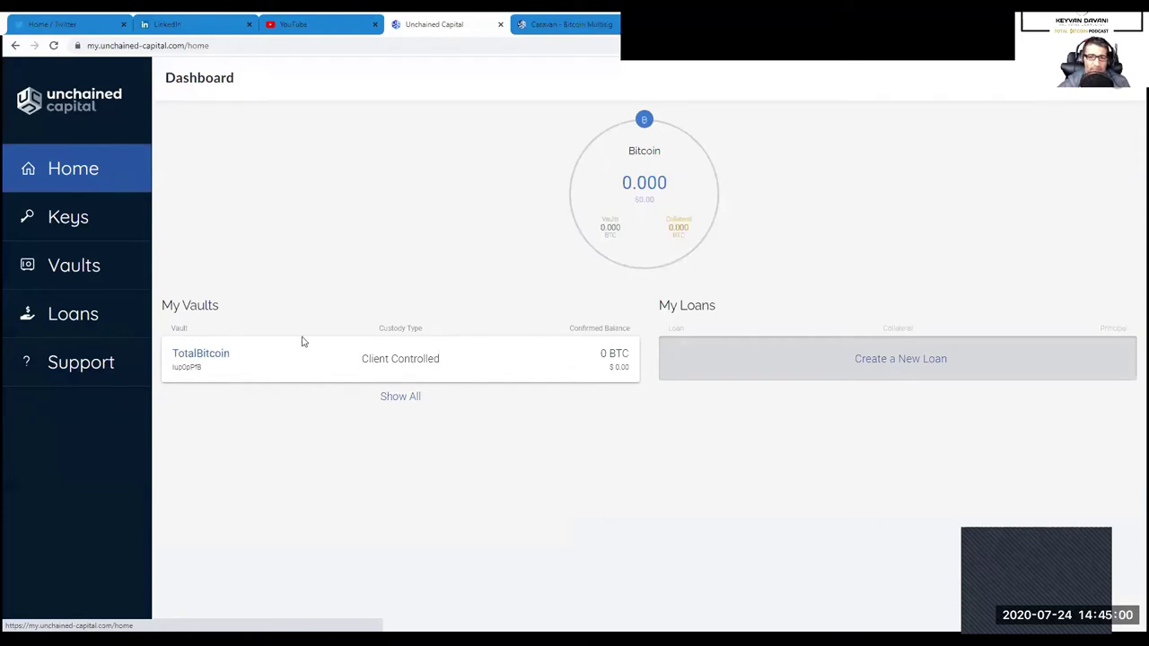
click(64, 220)
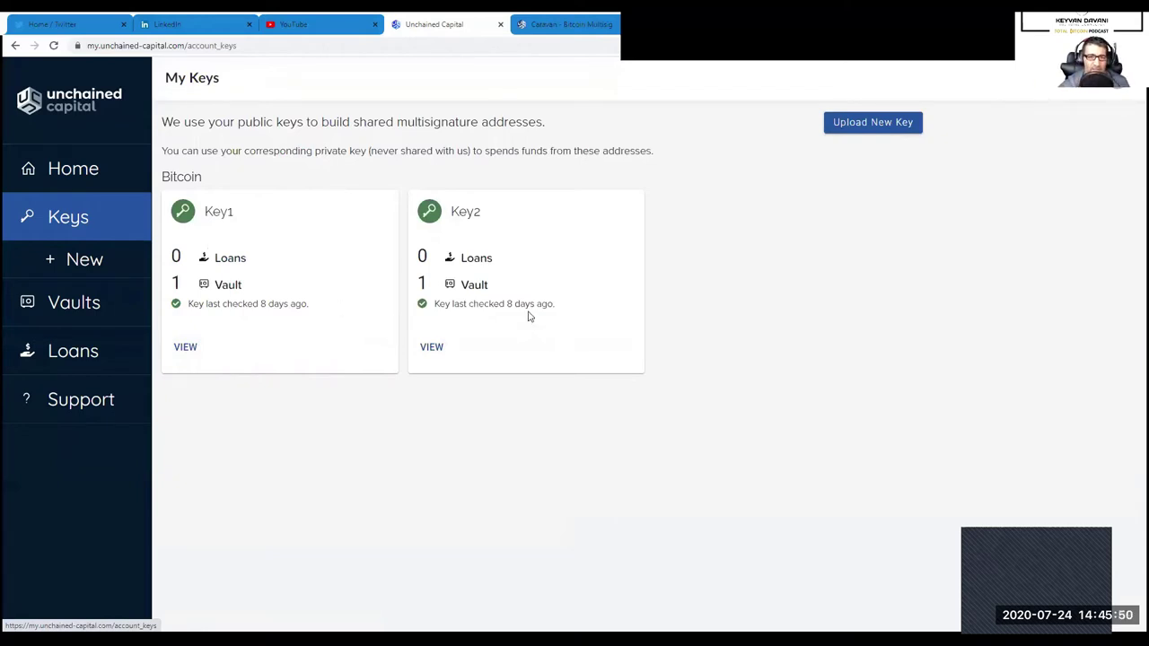
click(84, 299)
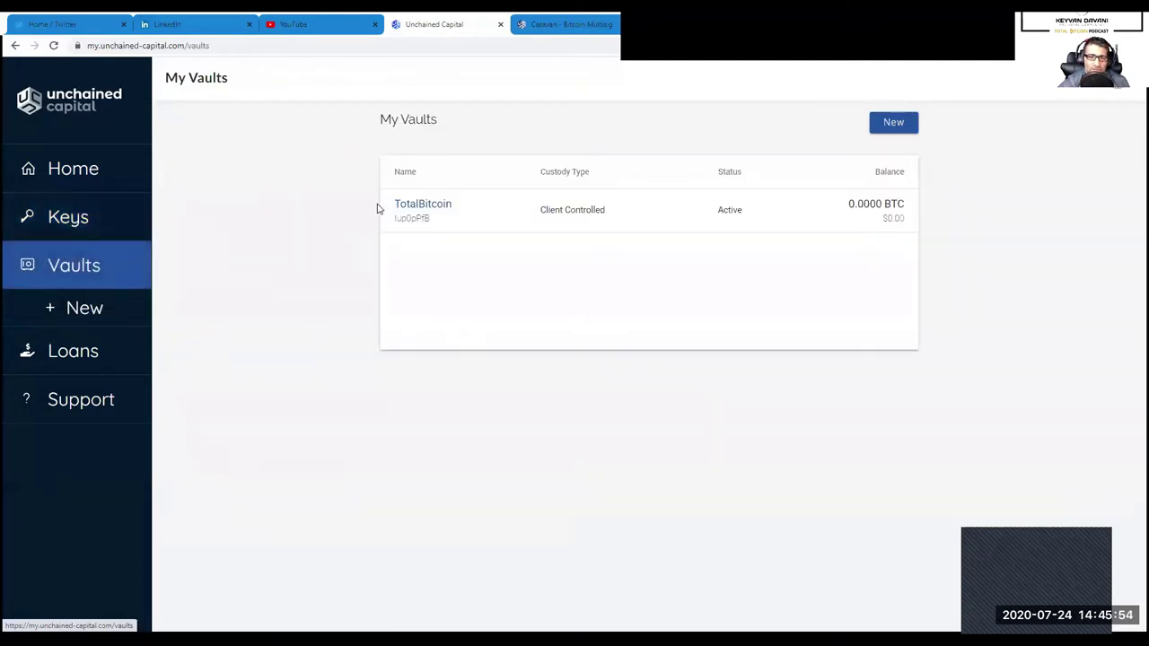
click(440, 207)
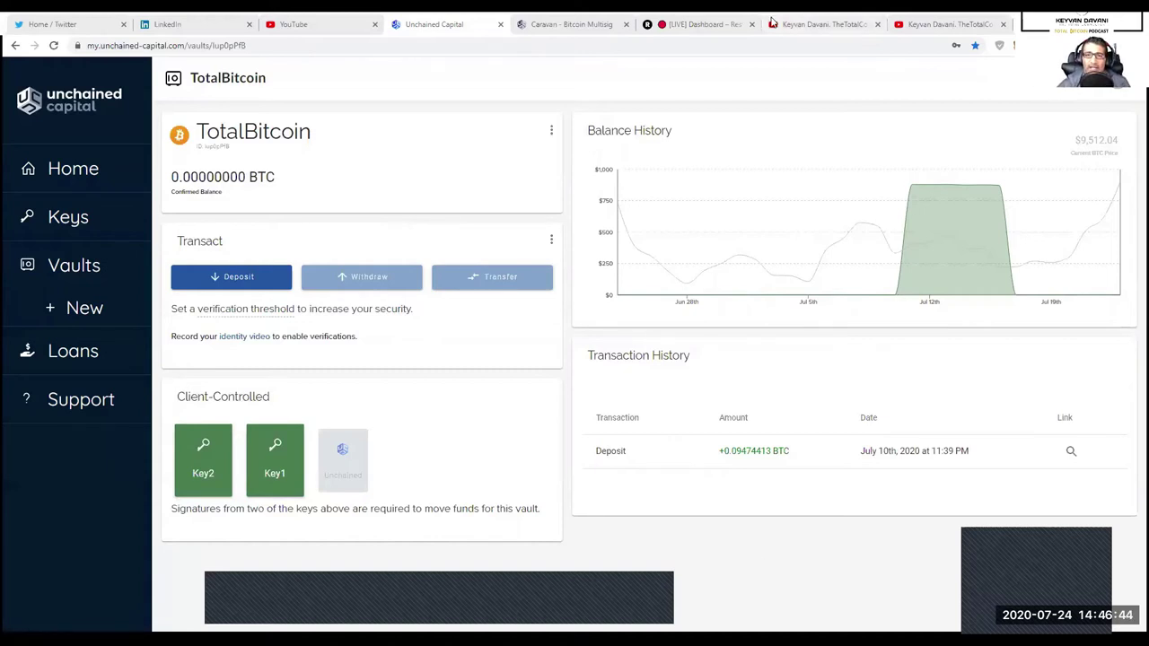
- Switch to the Caravan multisig wallet page and examine its extended public key, quorum and address type settings
click(579, 24)
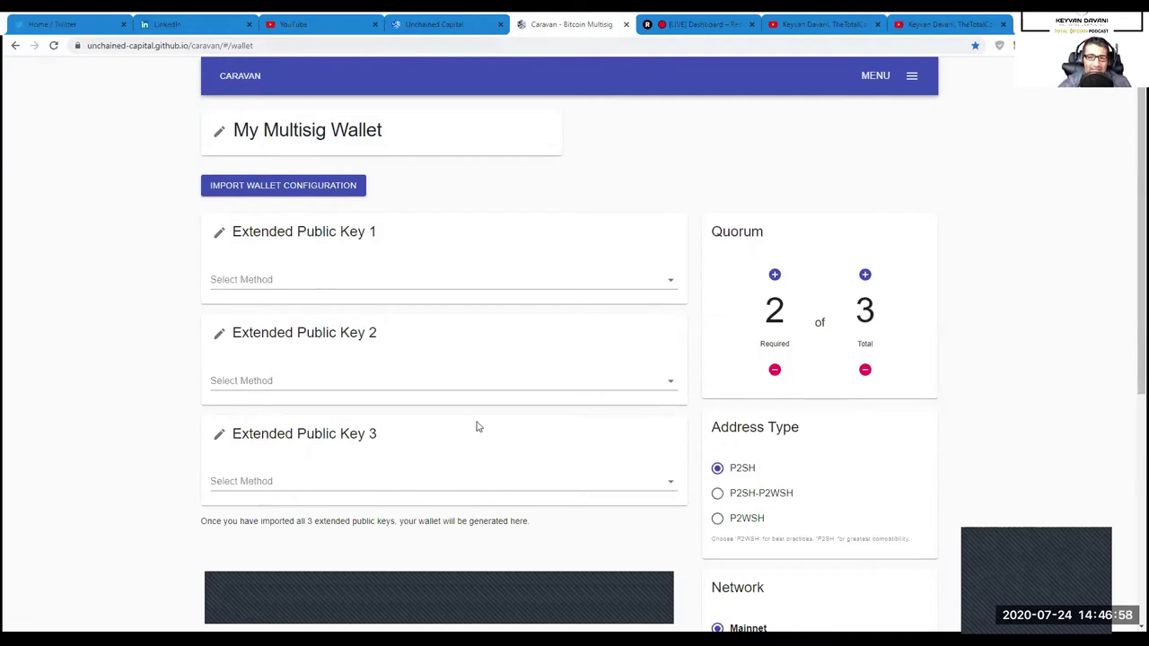
scroll(476, 425, down, 3)
scroll(543, 486, up, 3)
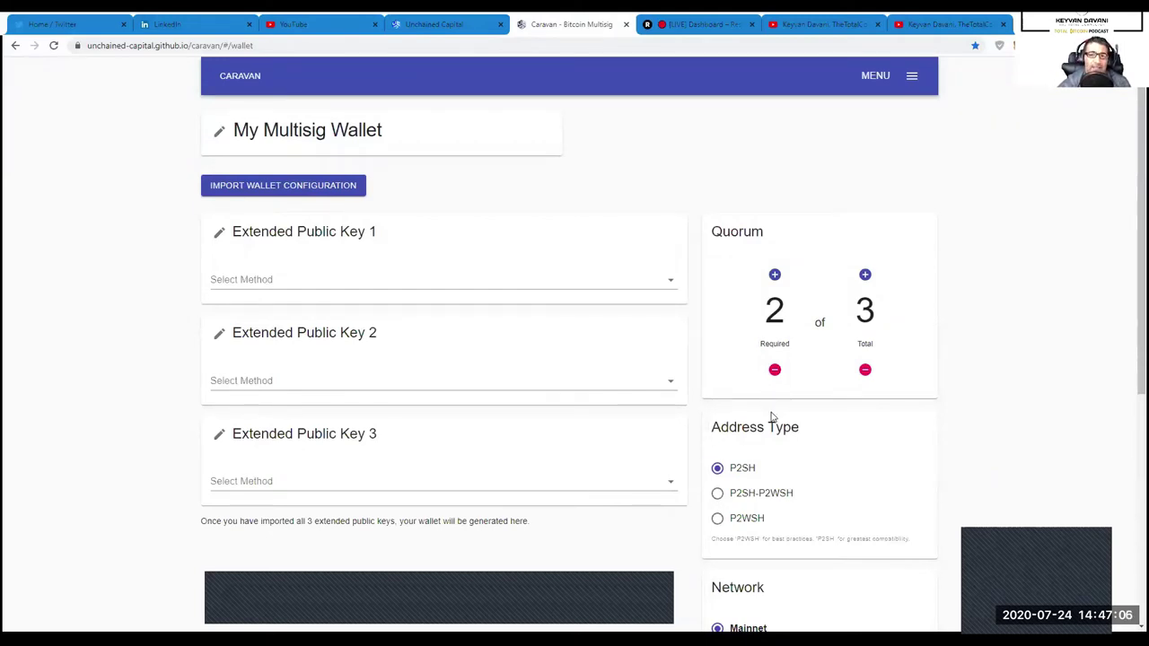
scroll(770, 416, down, 1)
scroll(770, 416, down, 1)
scroll(817, 422, up, 2)
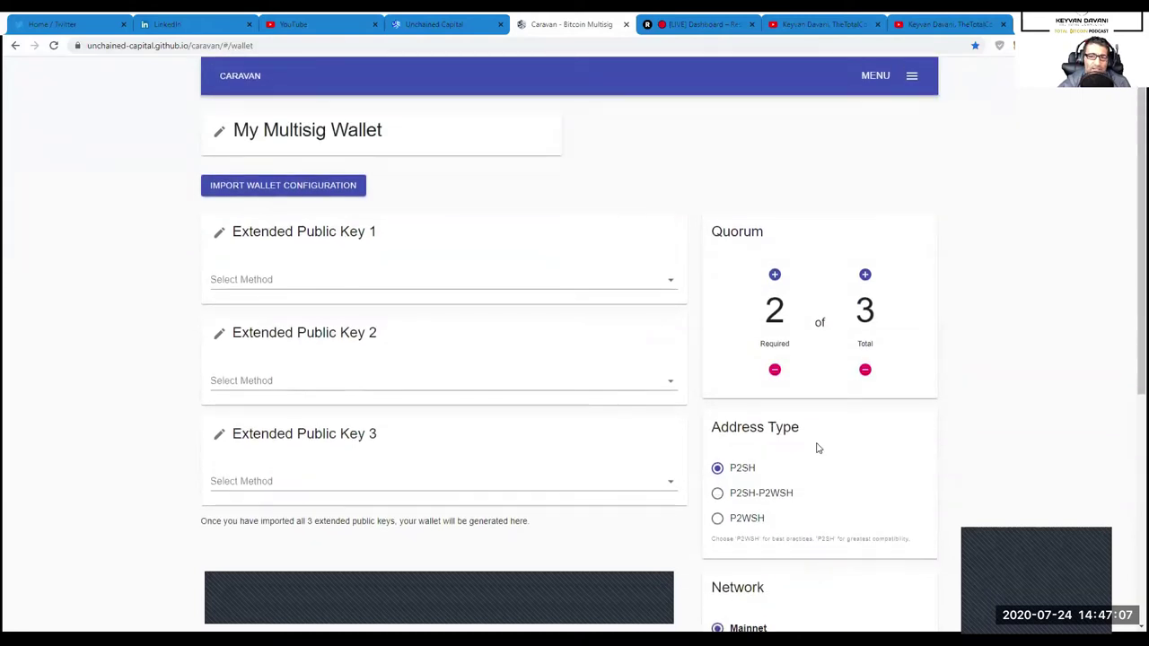
- Set the wallet's quorum to 1 required key out of 2 total
click(775, 371)
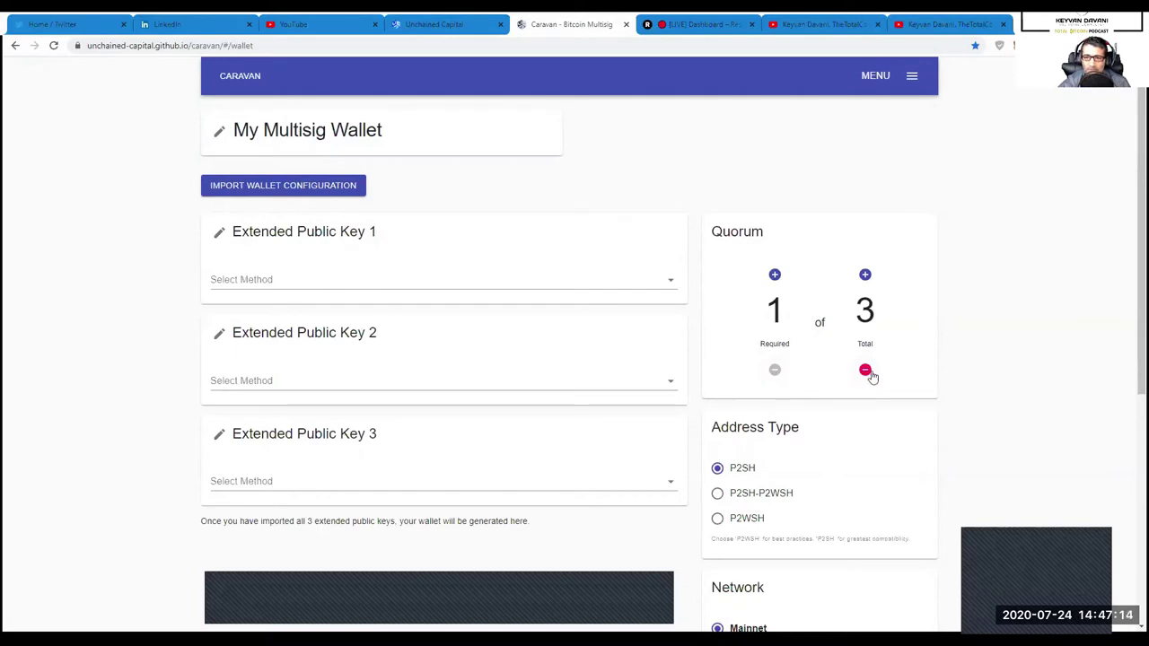
click(774, 275)
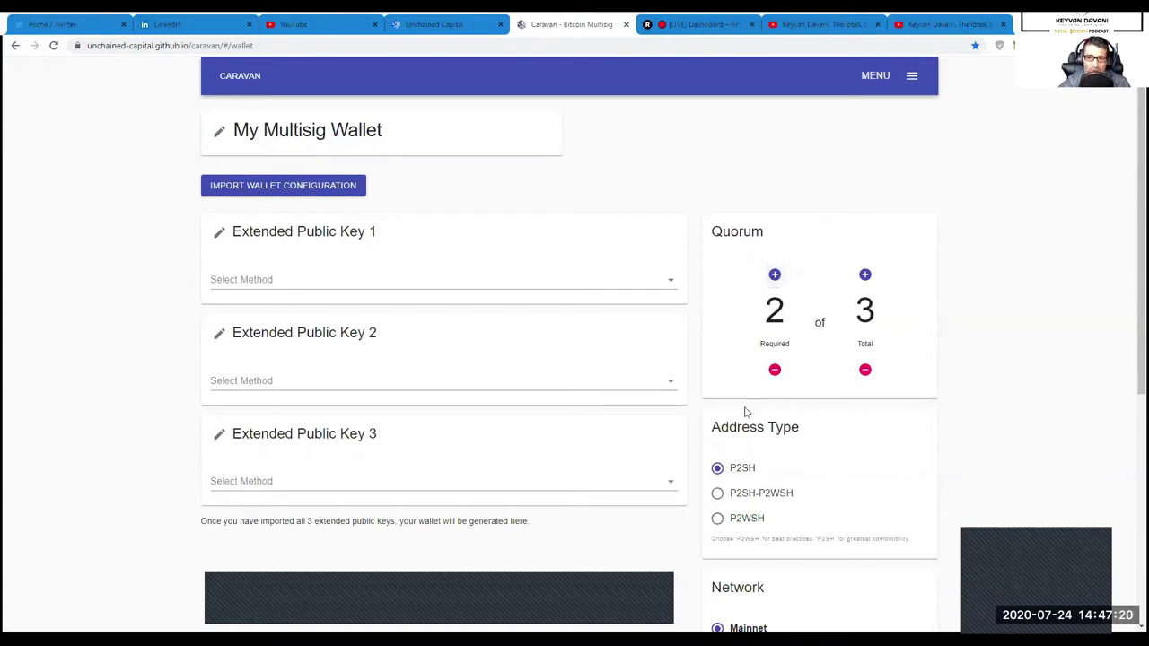
click(776, 371)
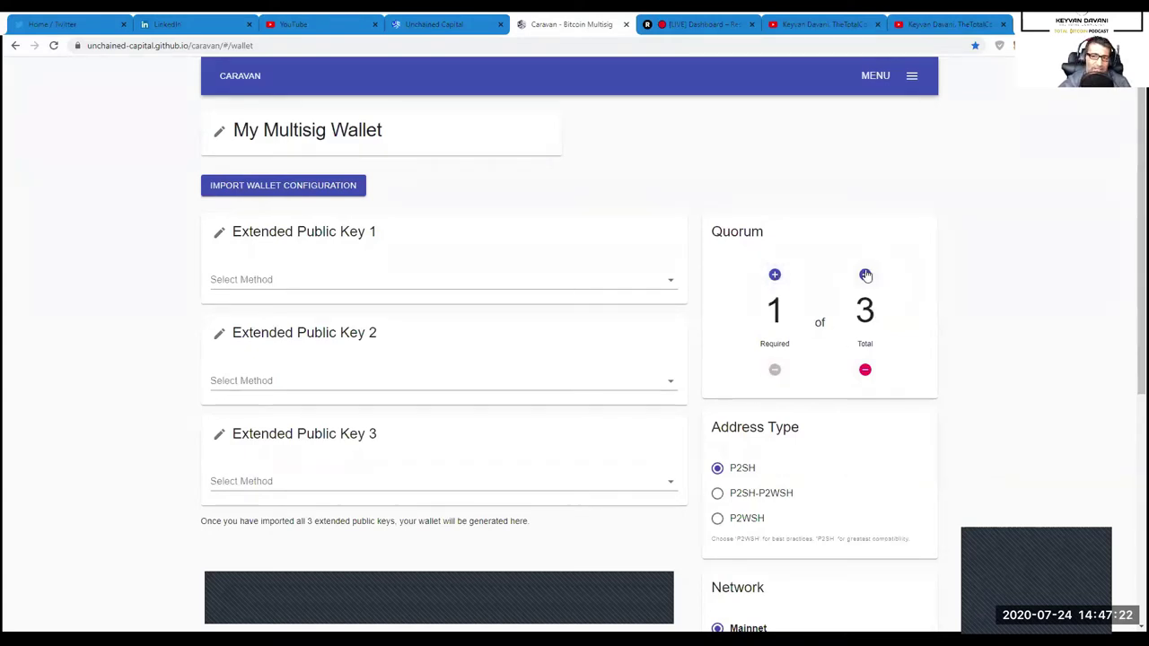
click(866, 372)
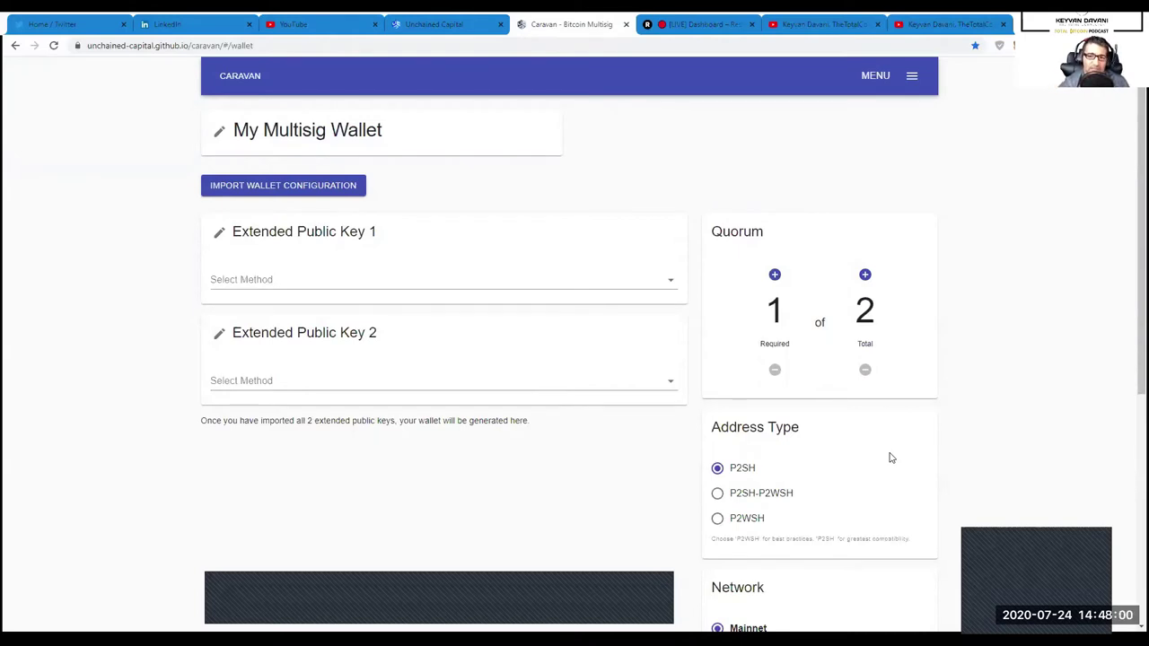
- Set the Bitcoin client to Private and display its URL, username and password connection settings
scroll(898, 511, down, 5)
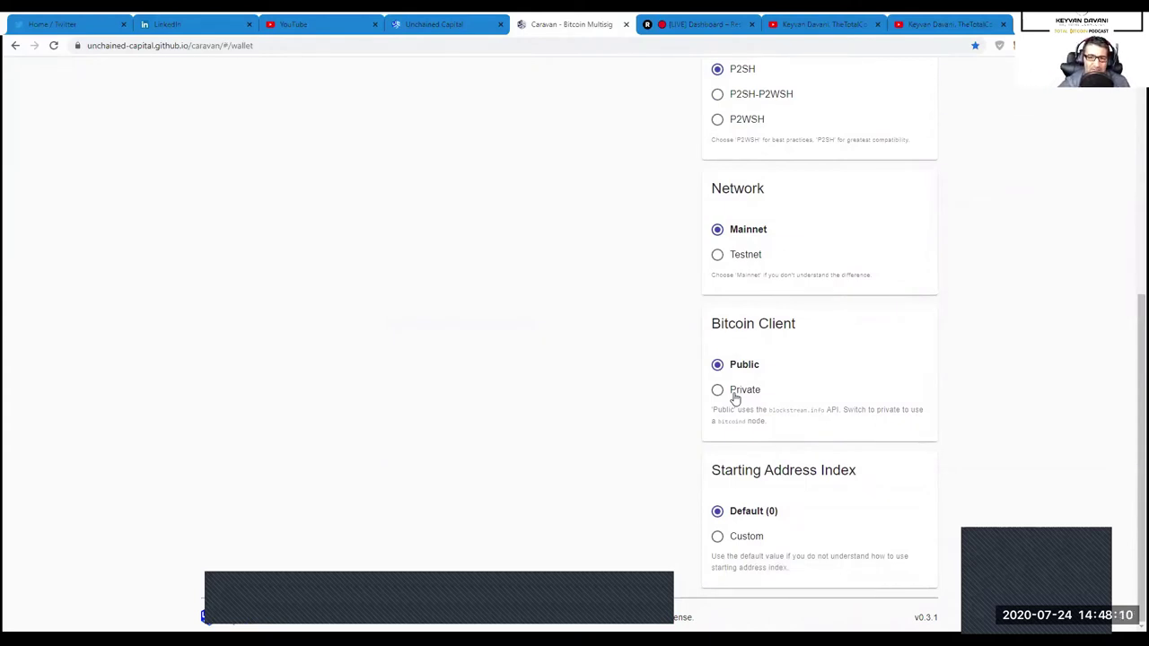
scroll(469, 500, up, 5)
scroll(509, 467, down, 5)
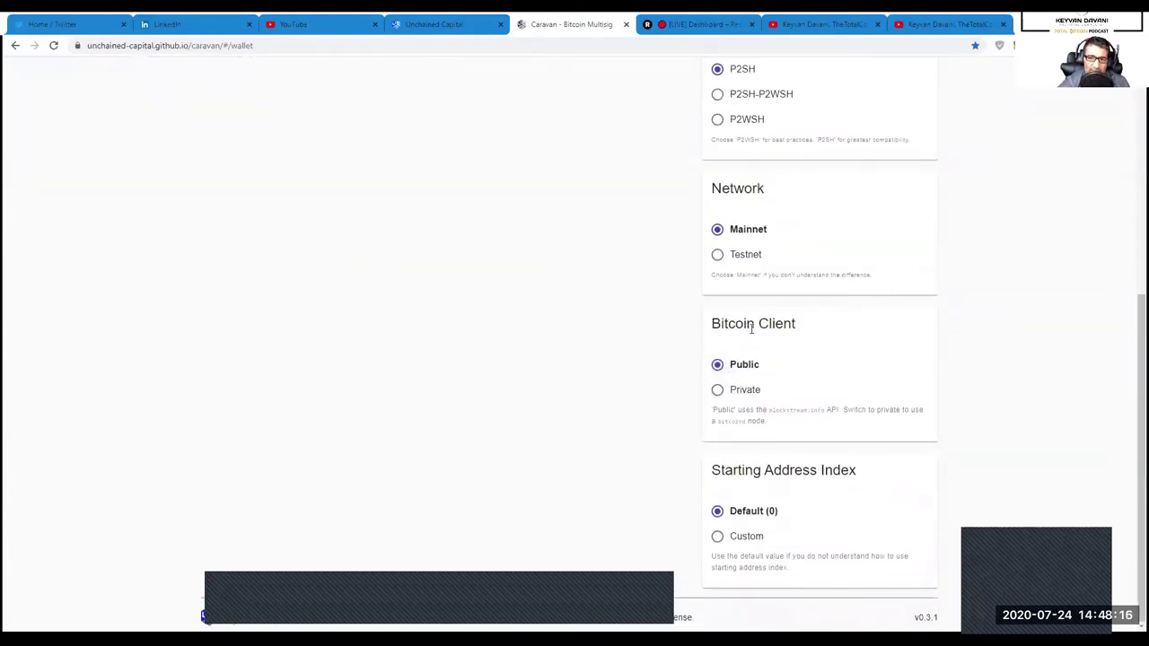
click(717, 392)
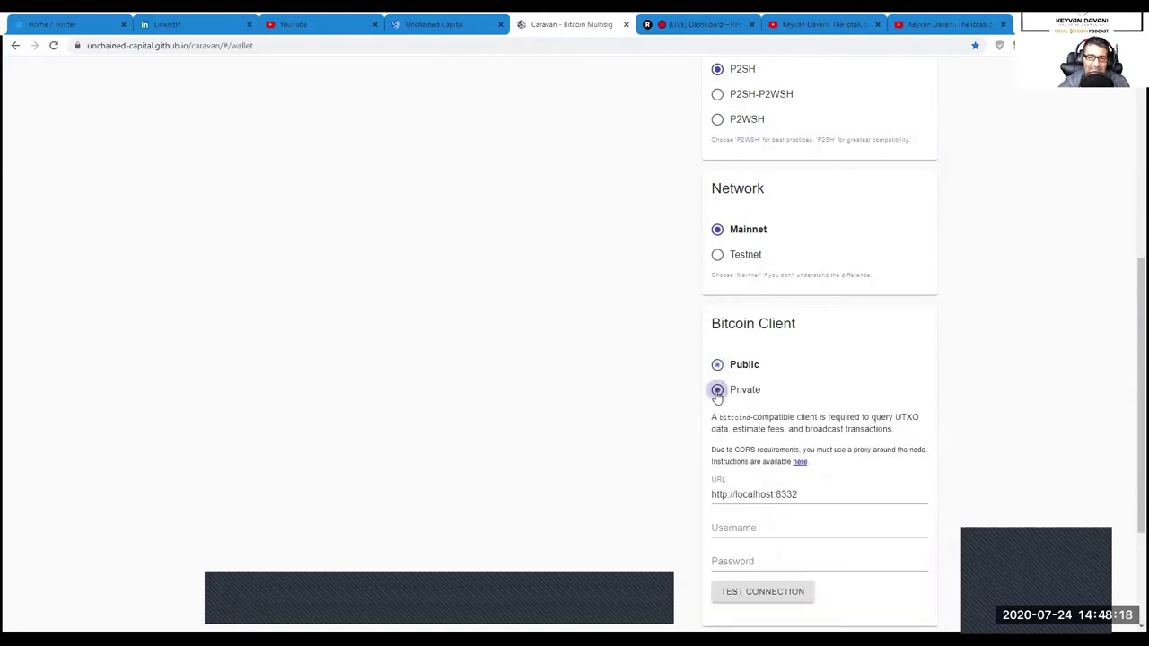
scroll(759, 502, down, 2)
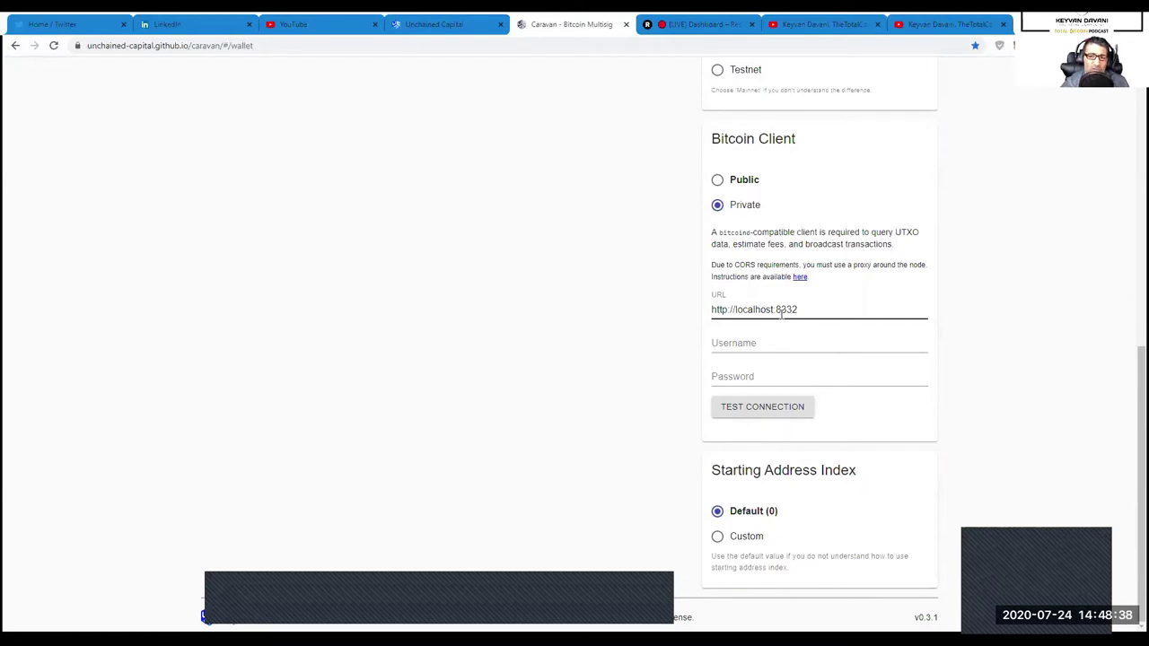
- Change the wallet's quorum to 2 required keys out of 3 total, trying 3 of 3 in between
click(823, 574)
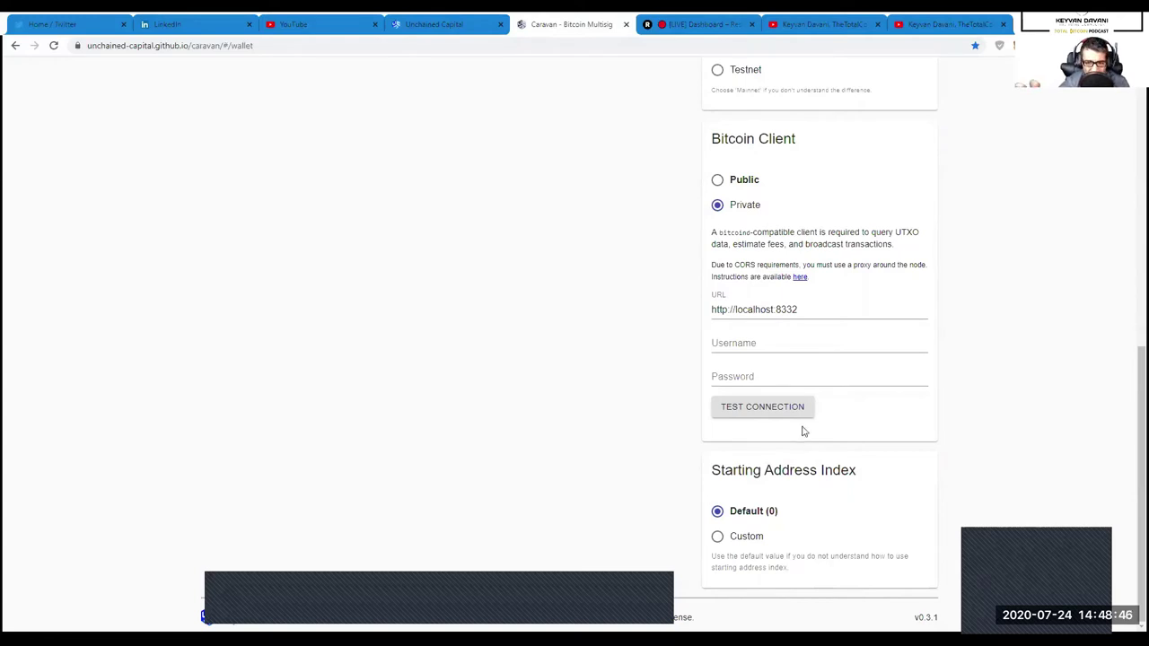
scroll(802, 440, up, 10)
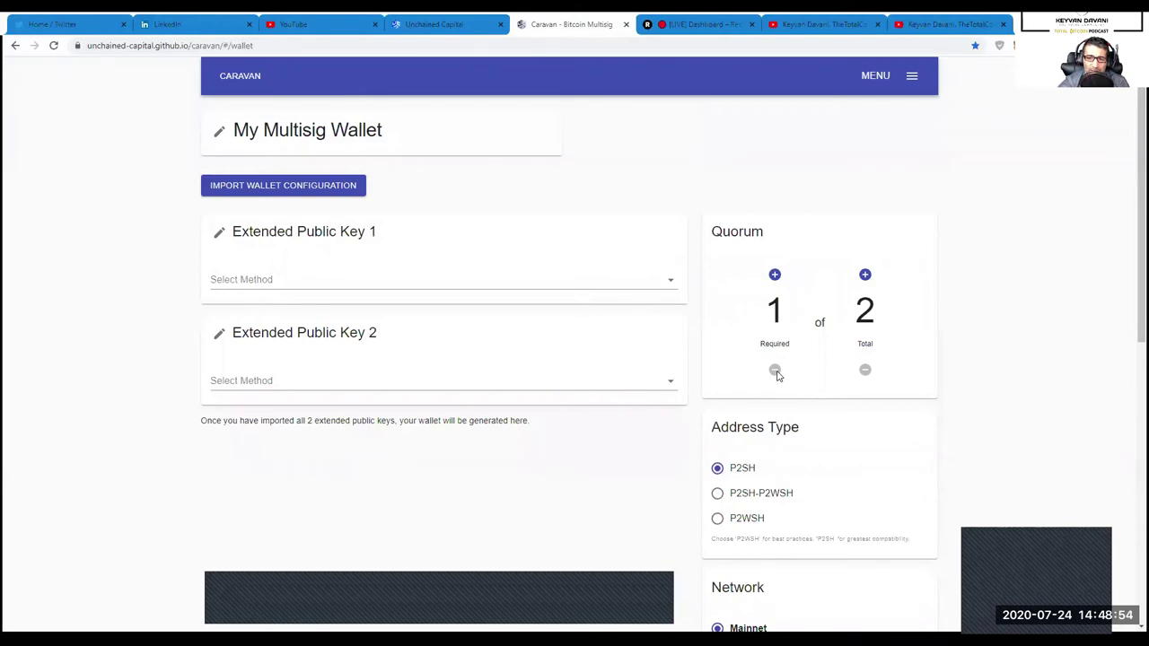
click(775, 277)
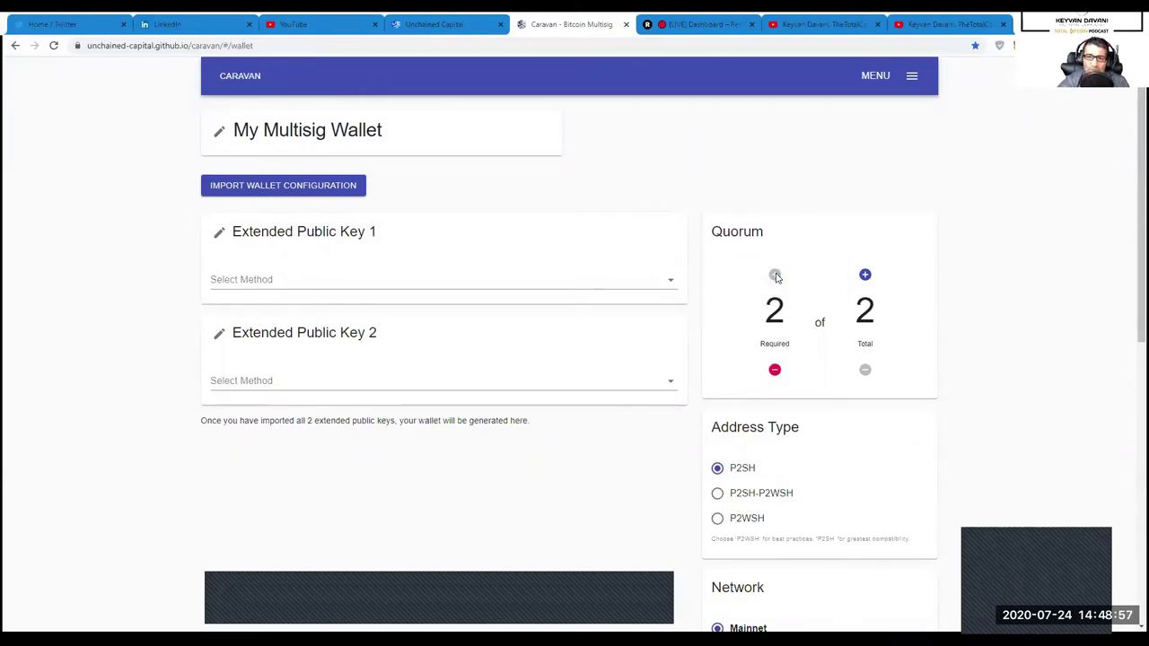
click(865, 277)
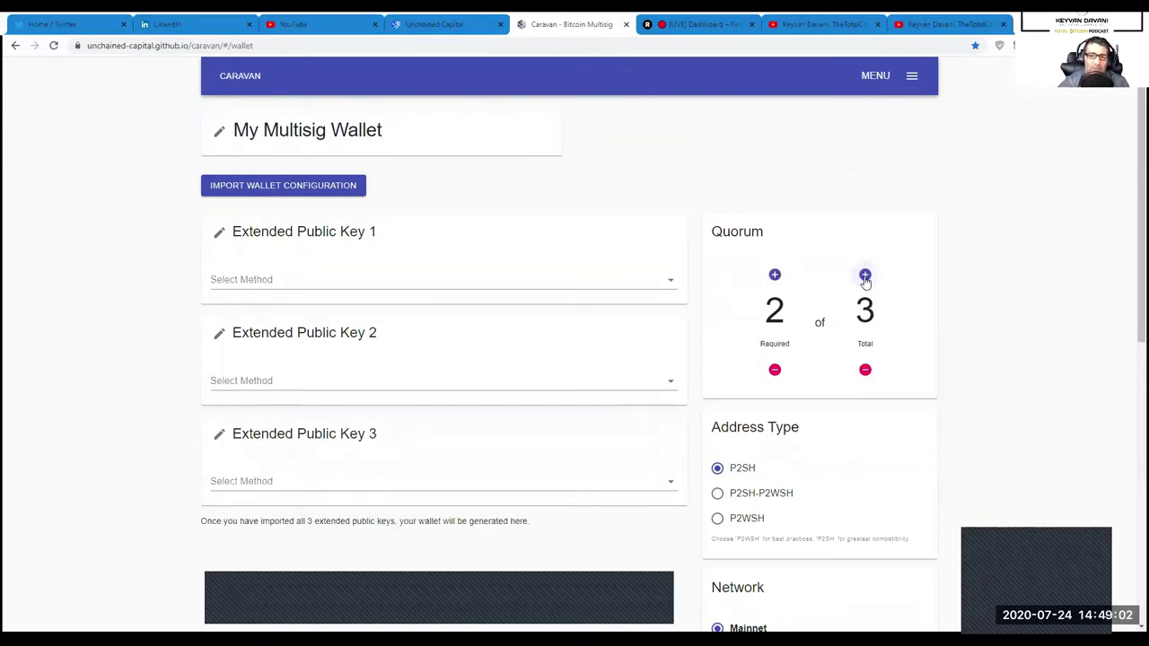
click(775, 275)
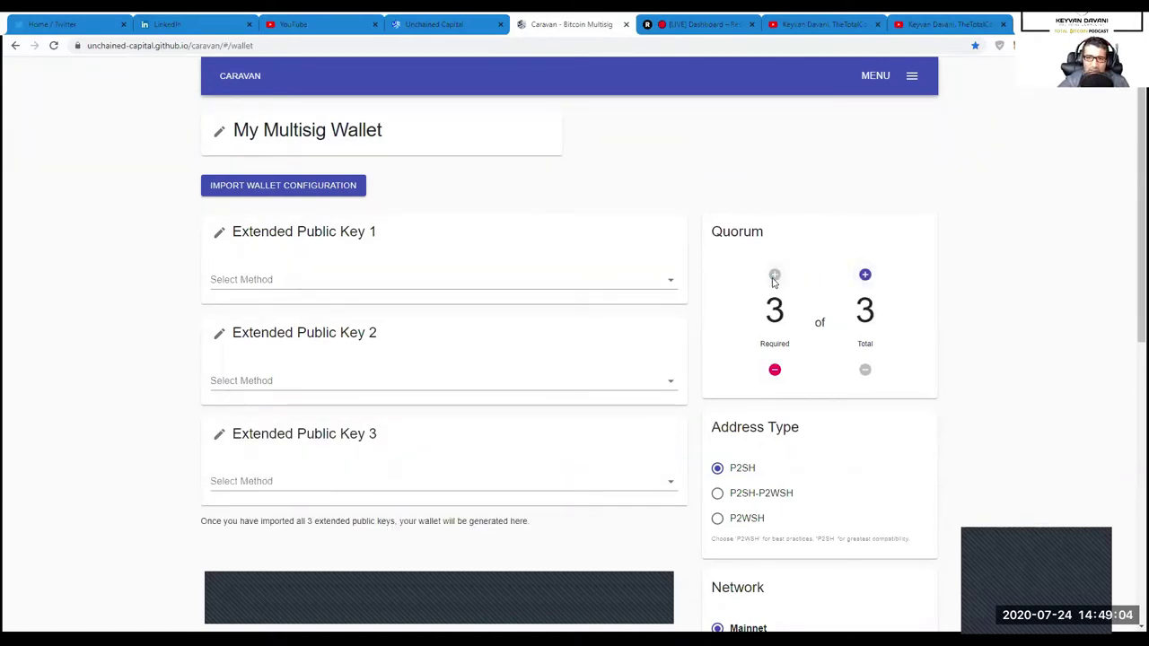
click(774, 372)
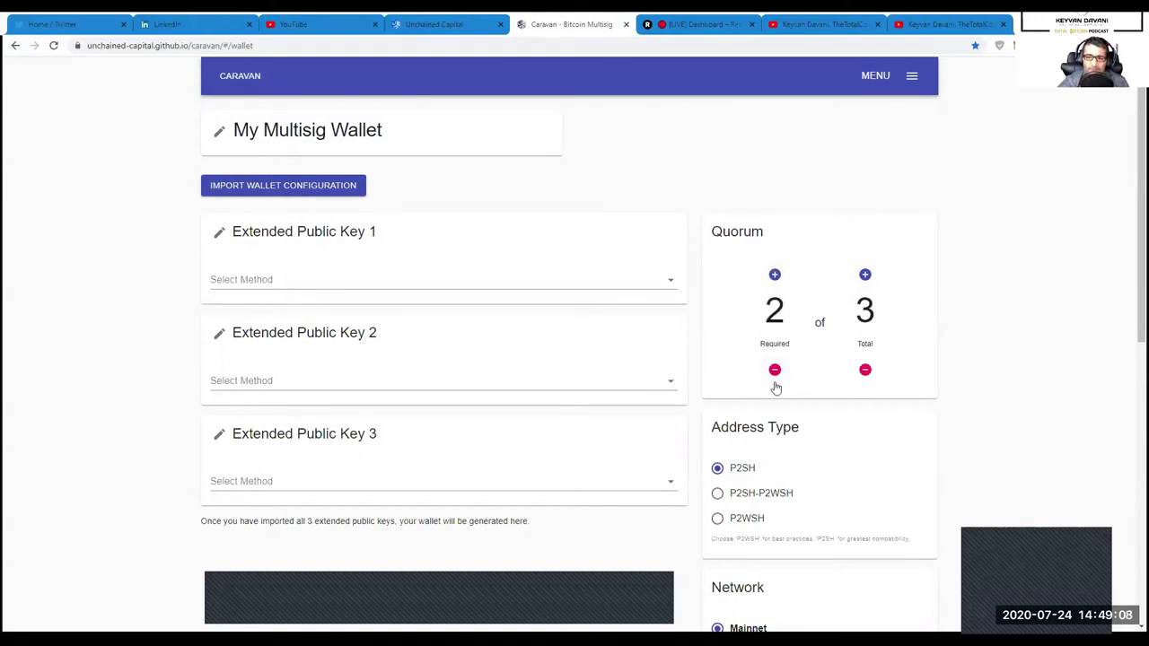
- Raise the wallet's quorum to 3 required keys out of 7 total
double_click(774, 276)
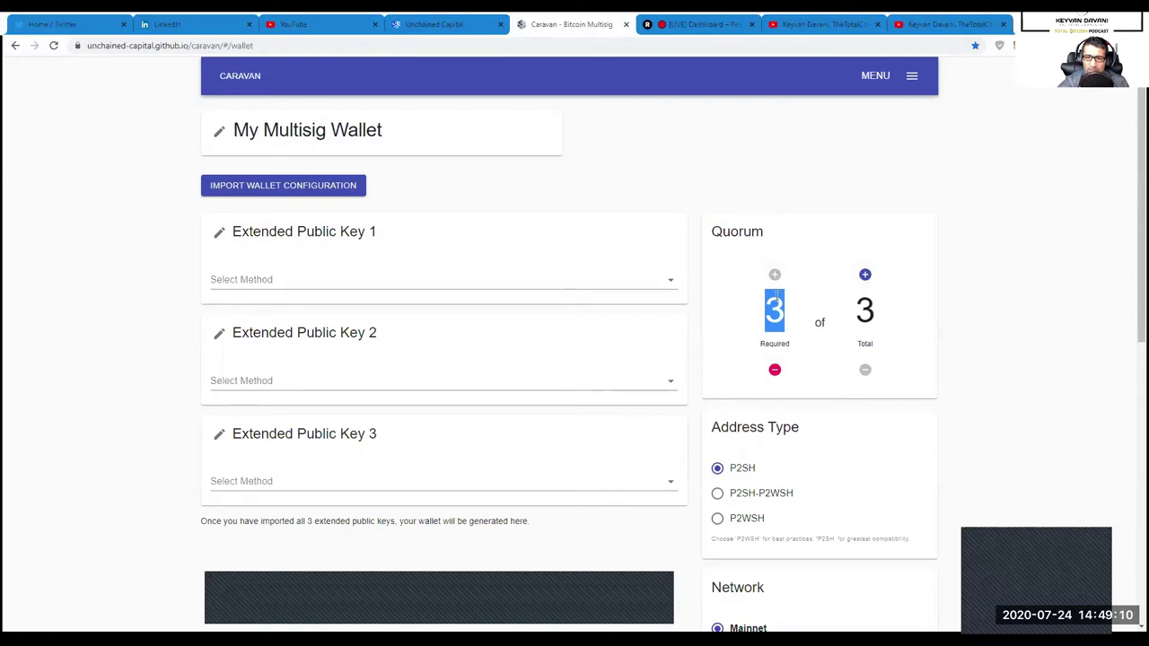
click(865, 276)
double_click(866, 276)
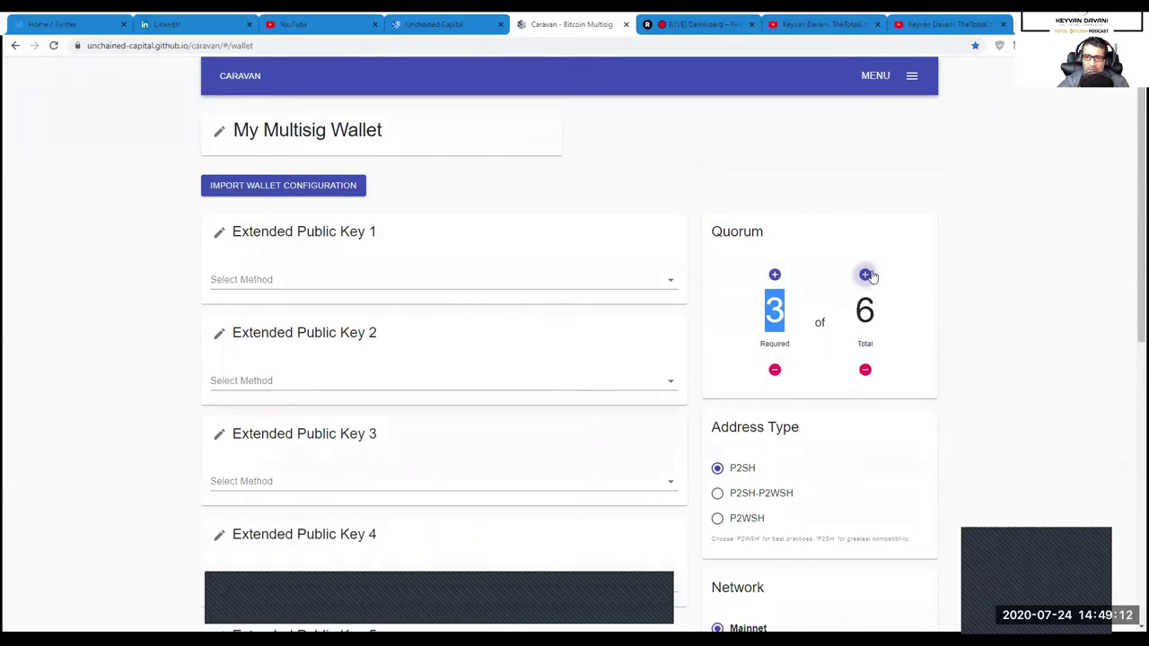
click(866, 275)
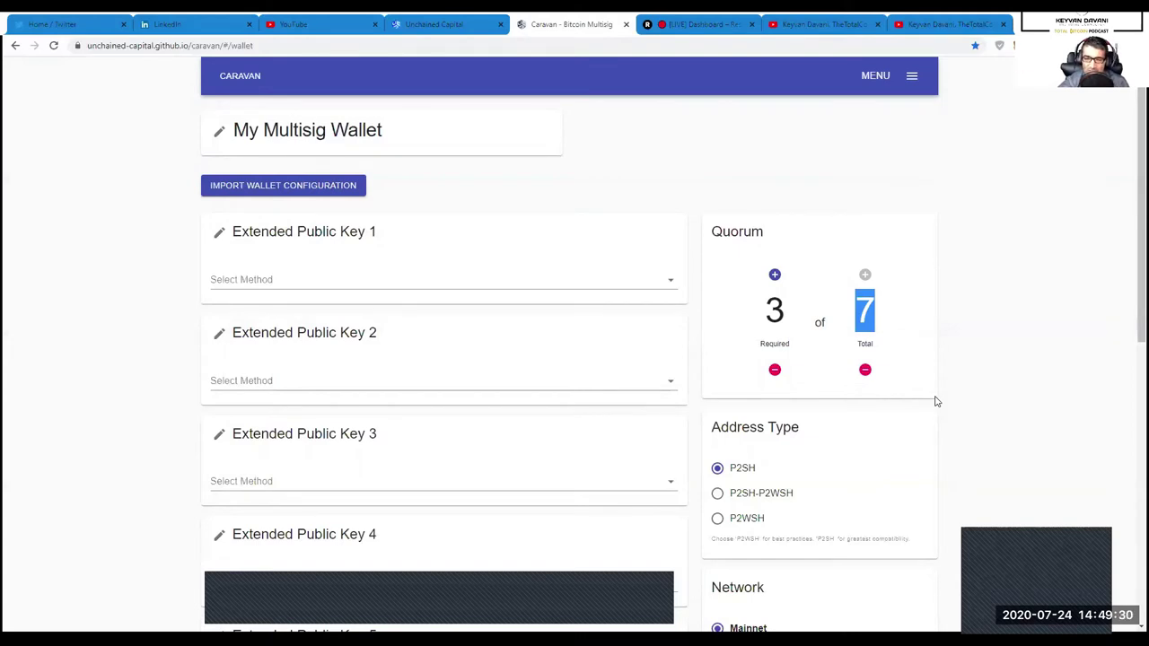
- Reduce the wallet's quorum to 1 required key out of 2 total
click(775, 371)
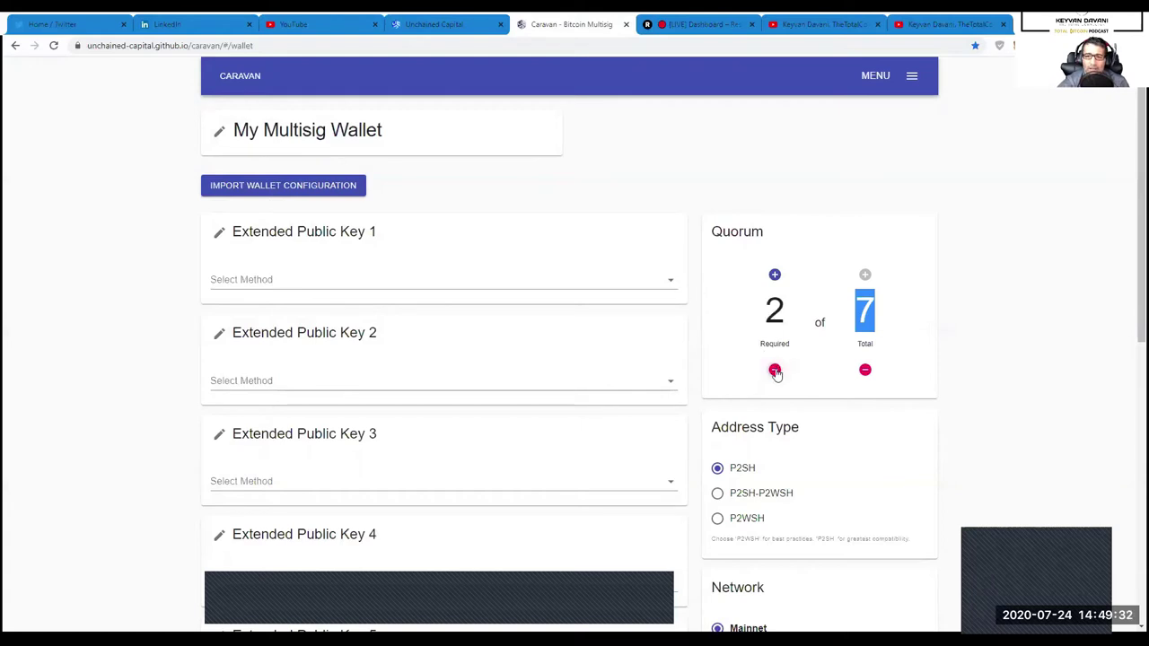
click(866, 373)
click(866, 372)
click(866, 372)
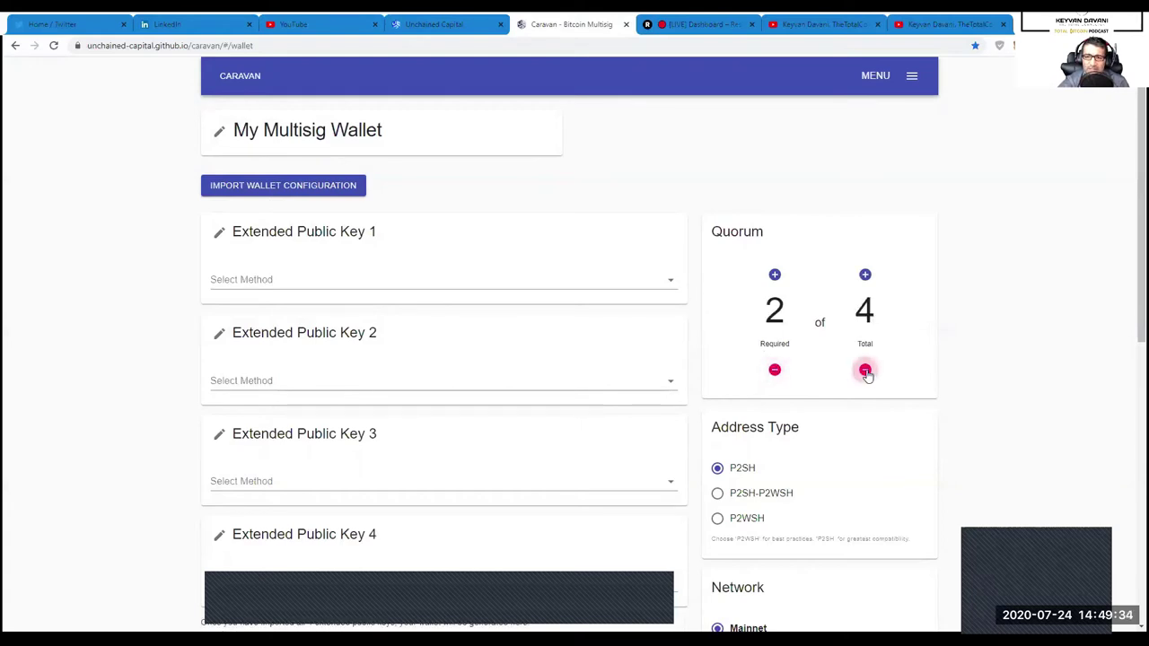
click(866, 371)
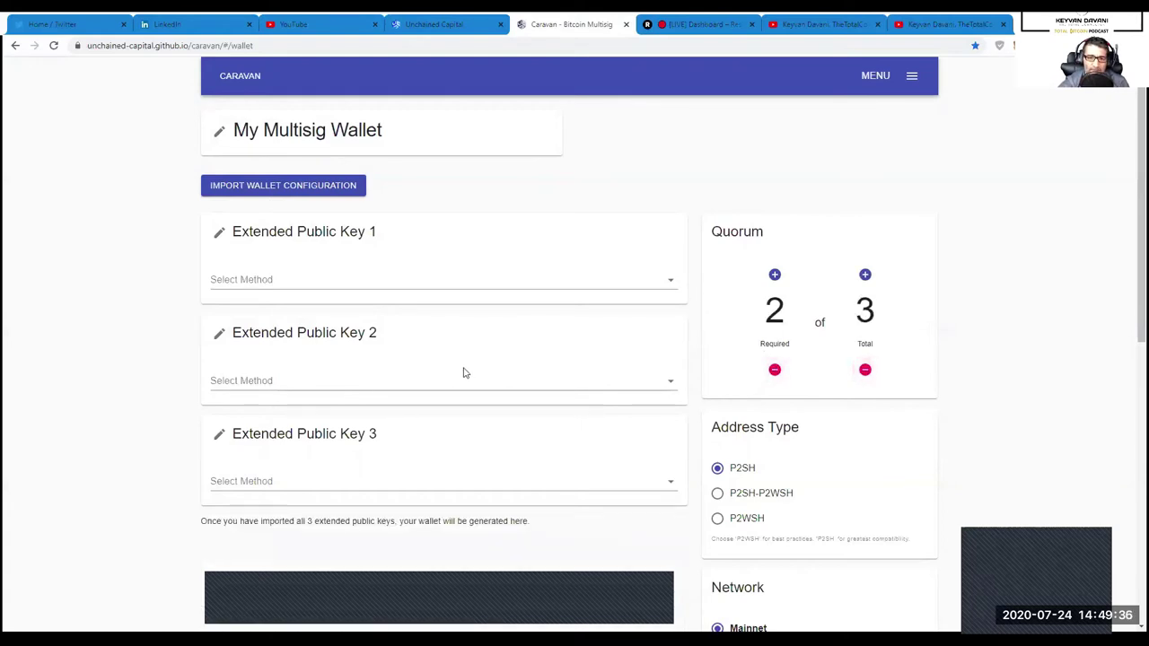
click(777, 370)
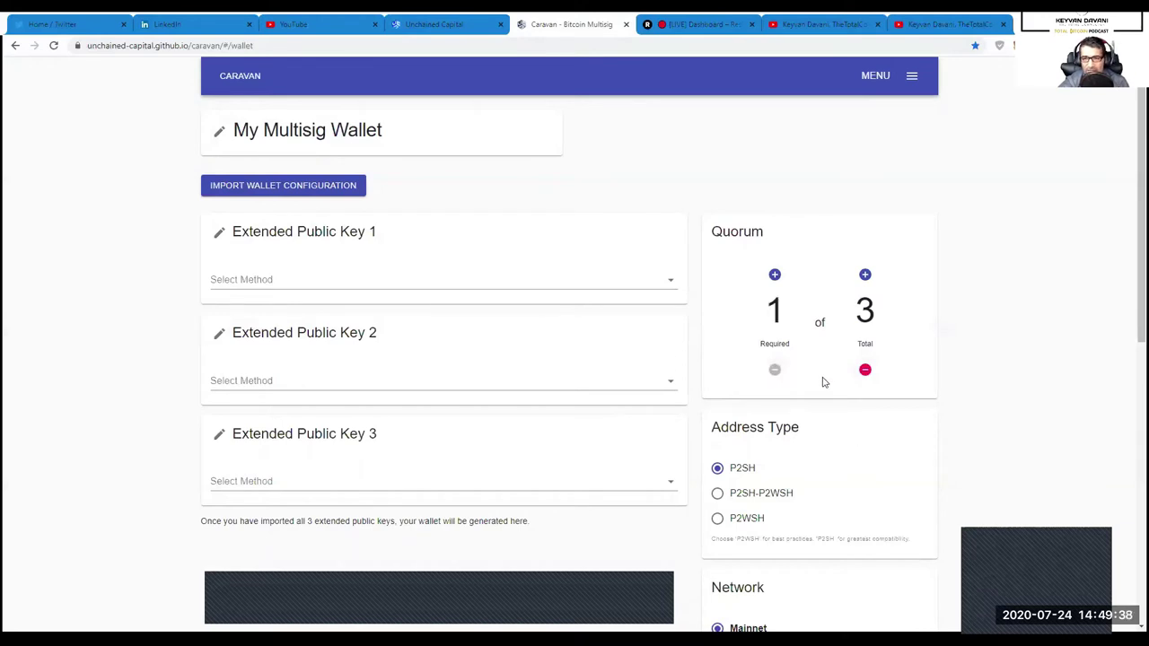
click(865, 371)
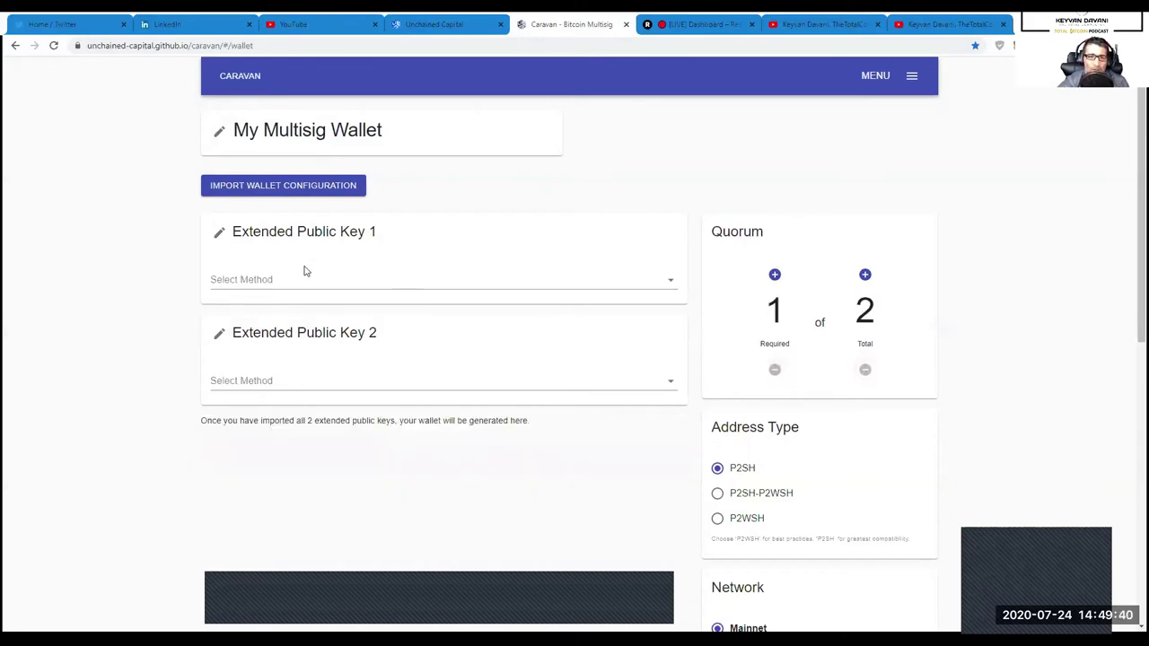
- Examine the available import methods for Extended Public Key 1 without choosing one
click(254, 286)
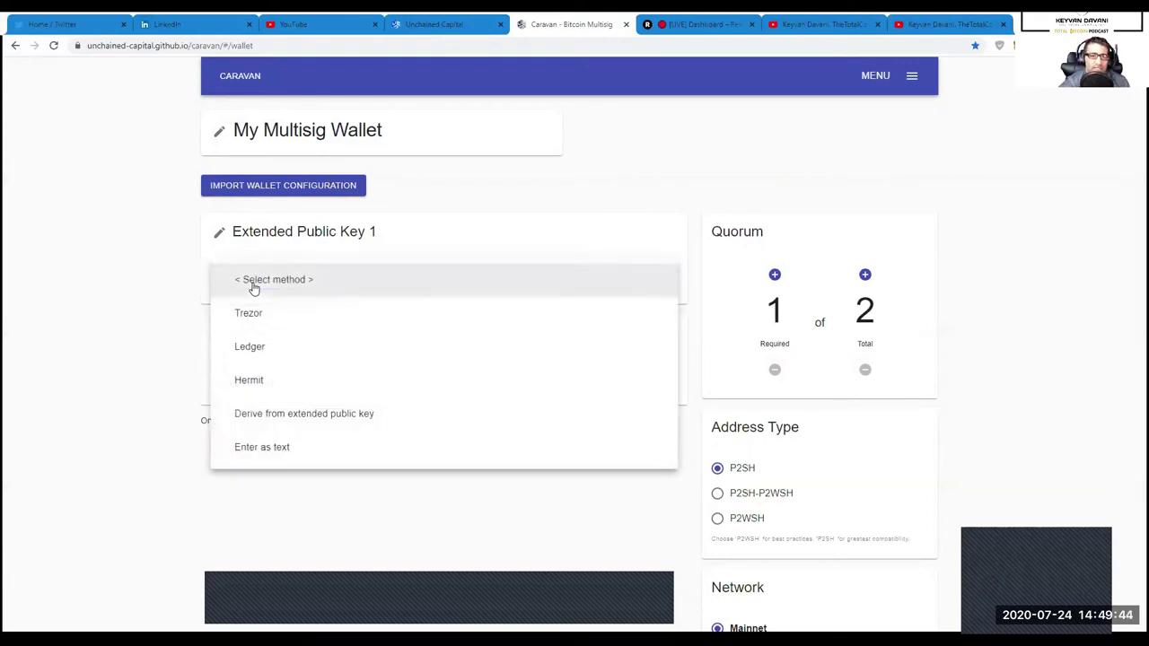
click(151, 272)
click(254, 284)
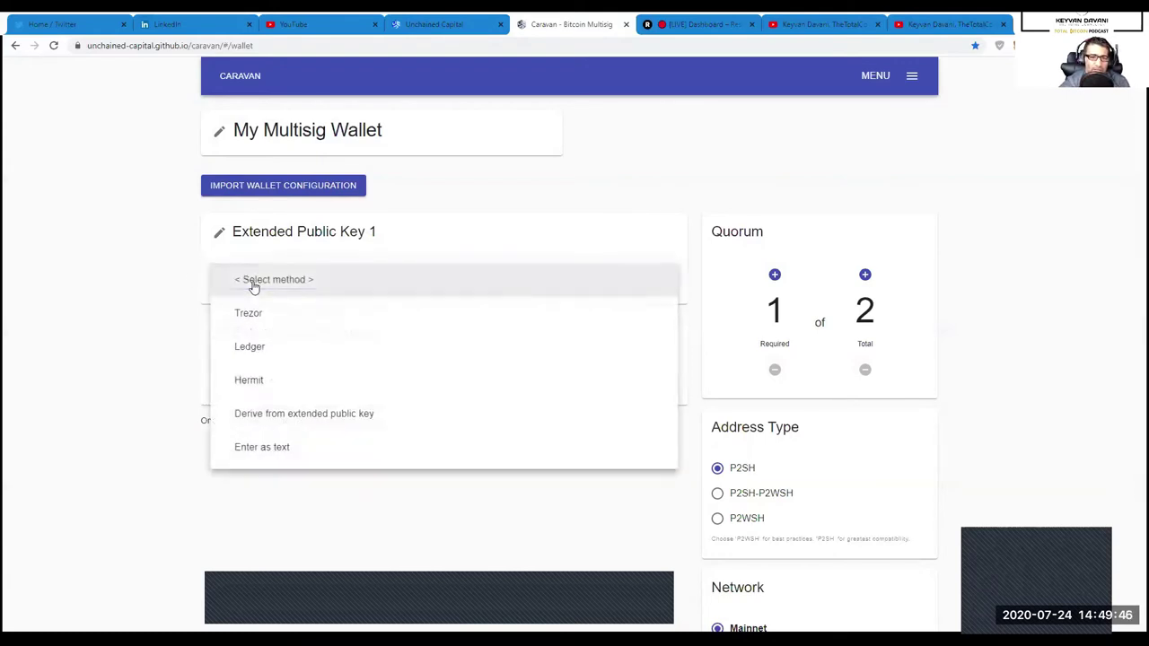
click(174, 278)
click(275, 285)
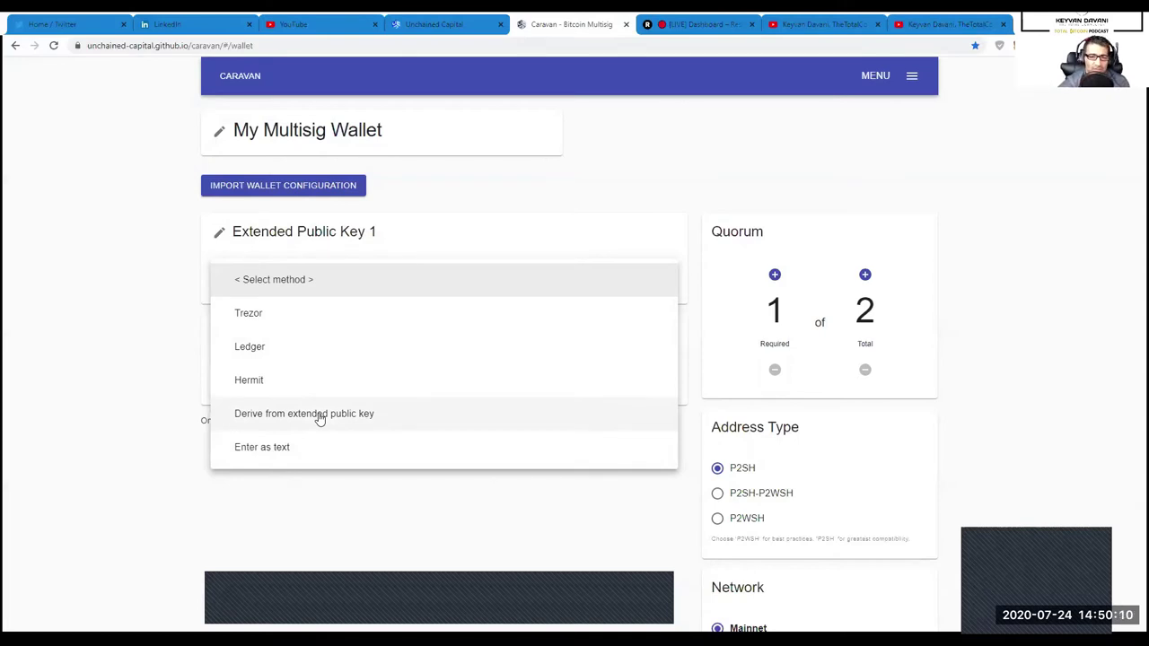
click(181, 393)
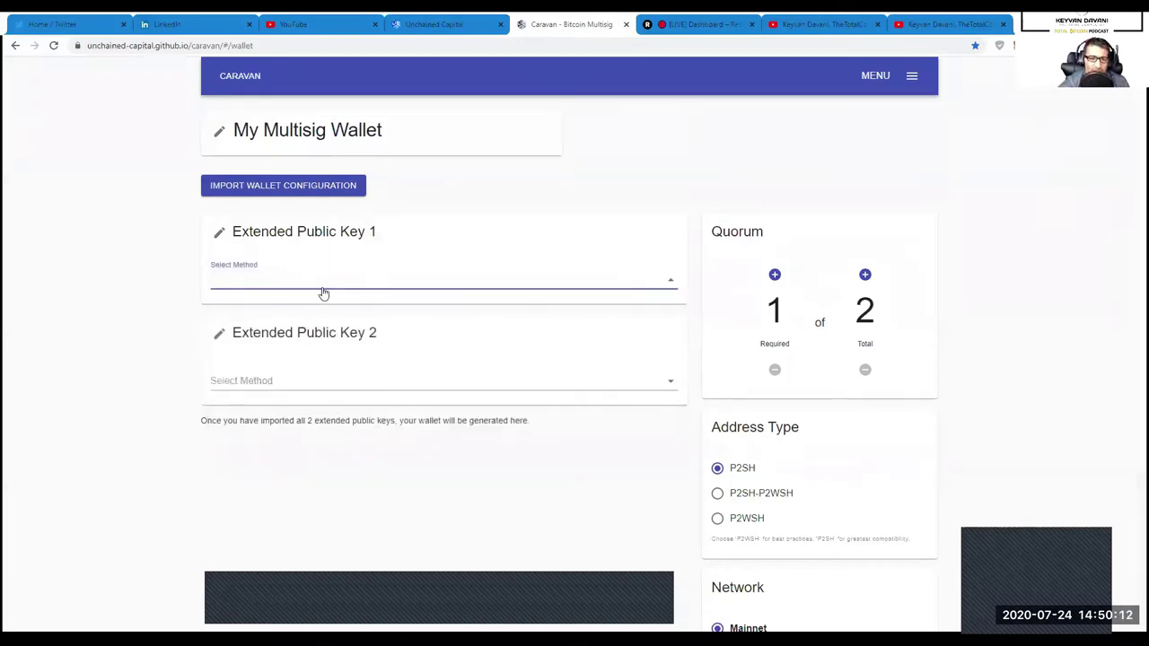
click(323, 294)
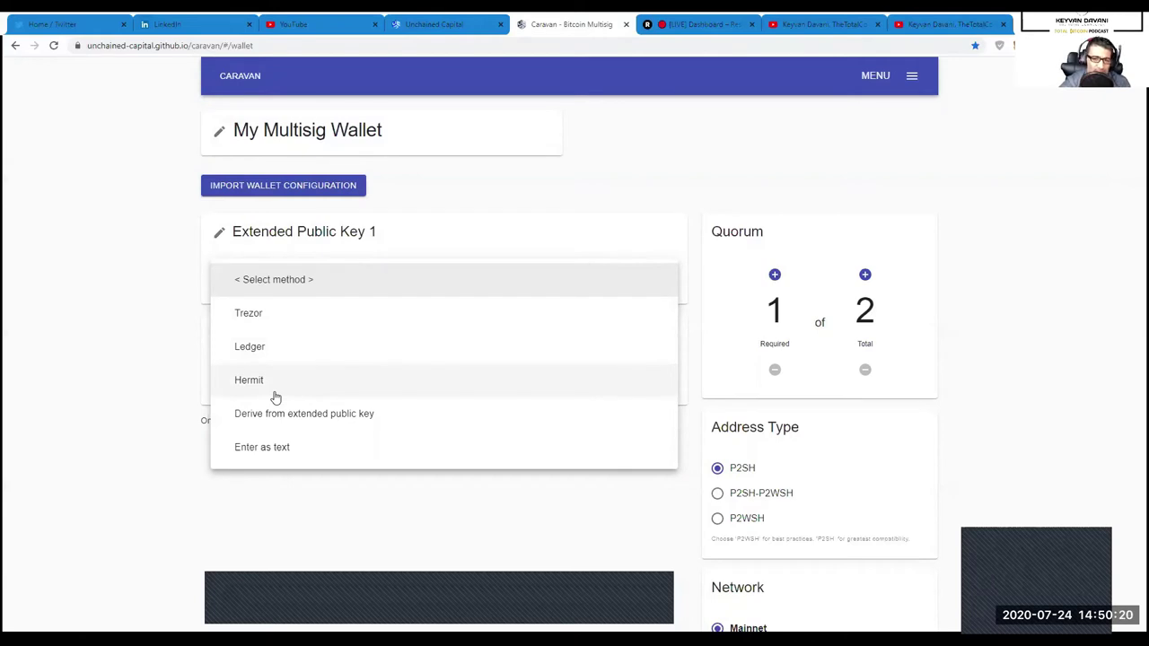
click(108, 279)
- Set Extended Public Key 1 to be imported from a Trezor, model One
click(227, 285)
click(256, 325)
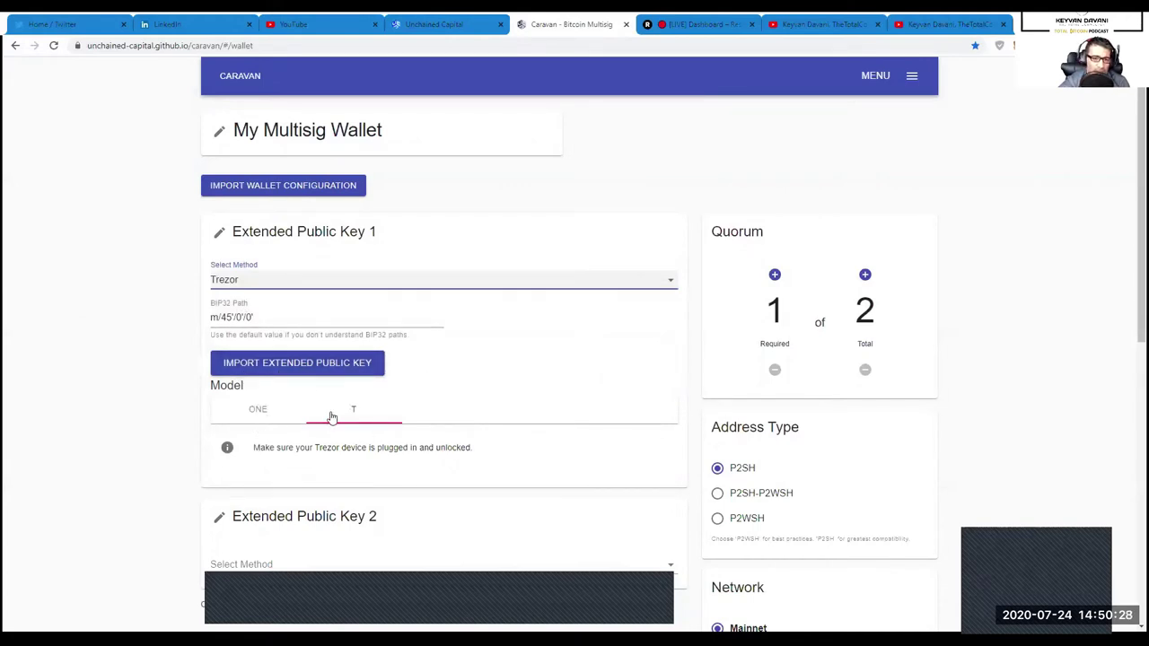
click(253, 417)
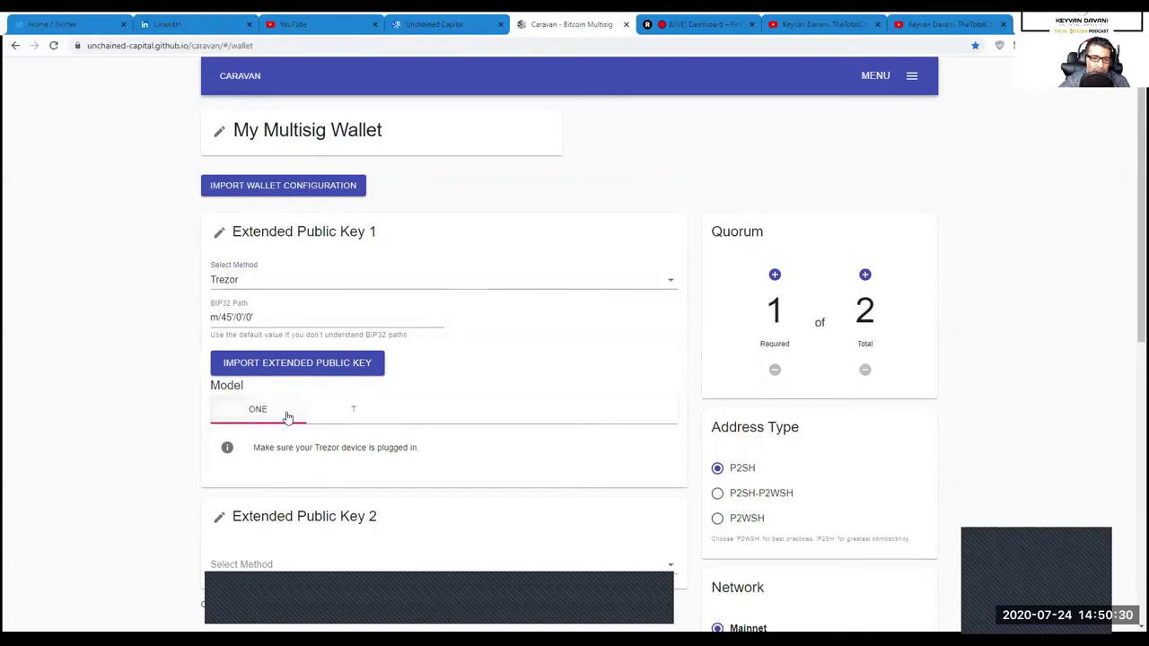
click(342, 417)
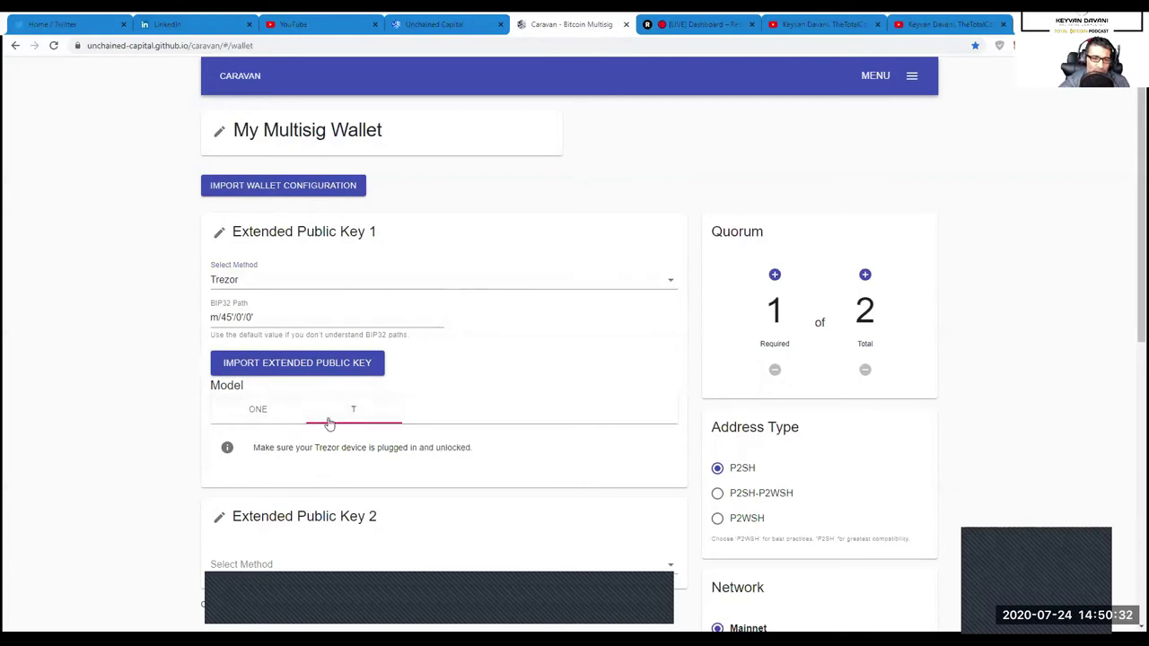
click(249, 419)
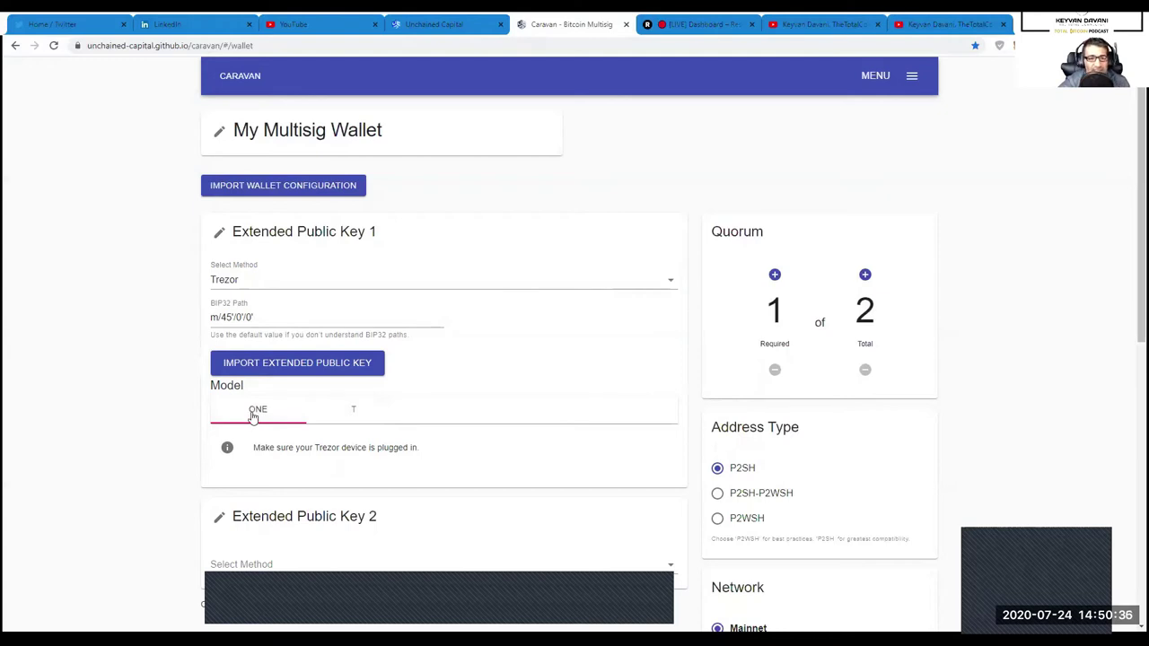
- Choose Trezor as the import method for Extended Public Key 2
scroll(253, 419, down, 1)
scroll(253, 419, down, 2)
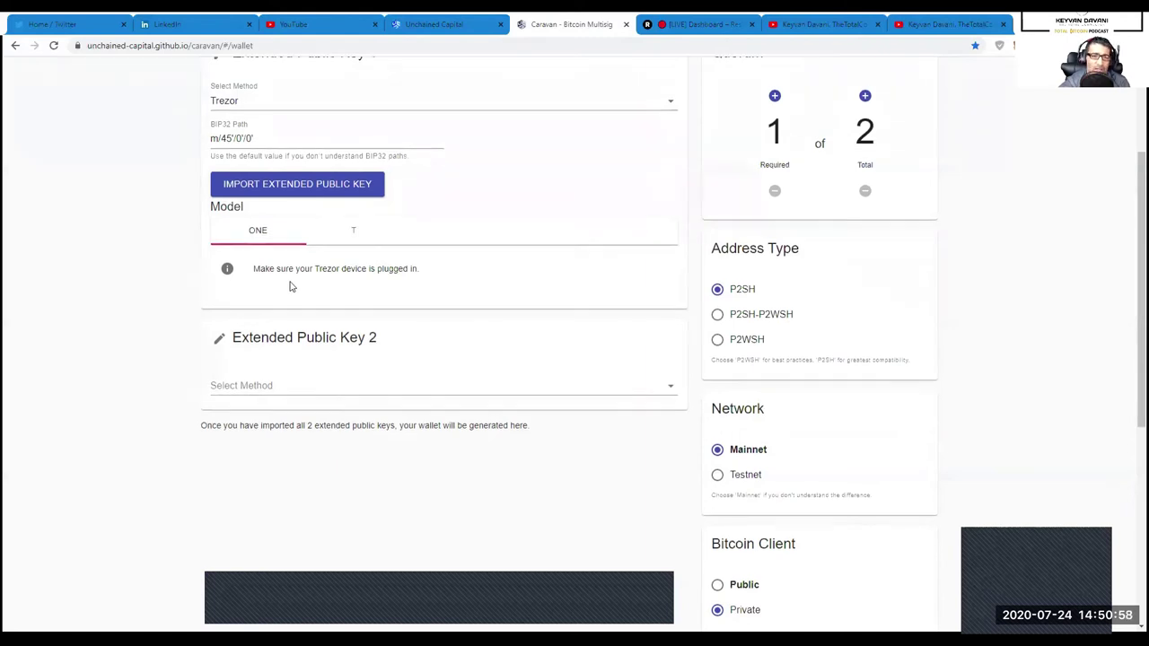
scroll(289, 287, up, 2)
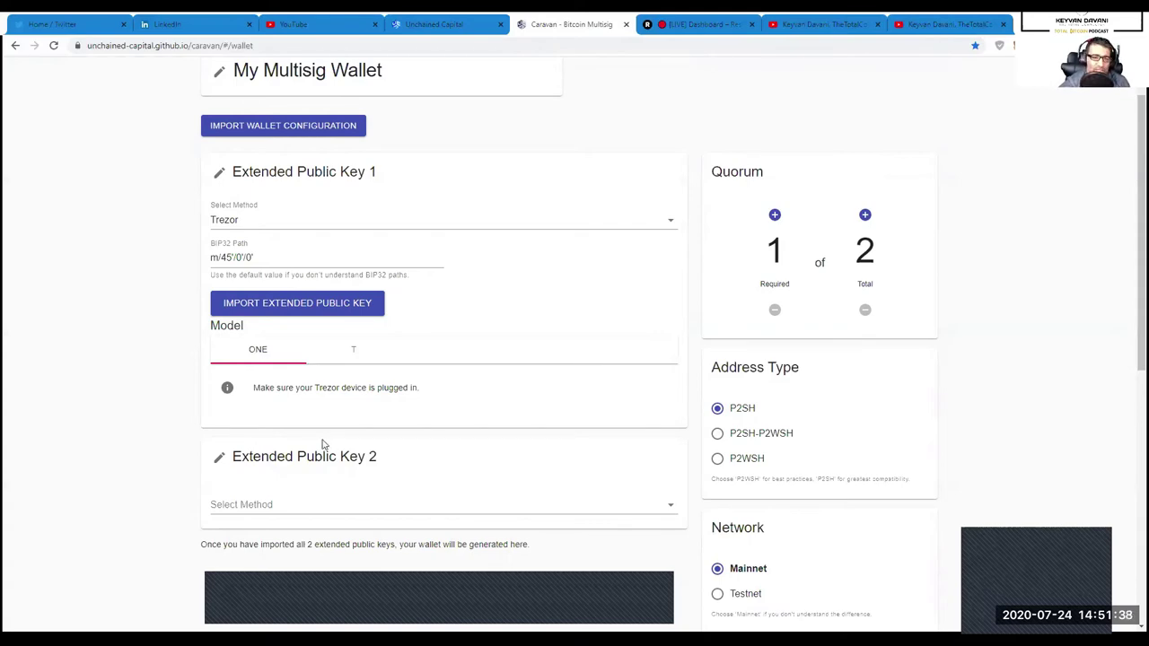
scroll(326, 446, down, 4)
scroll(341, 405, up, 3)
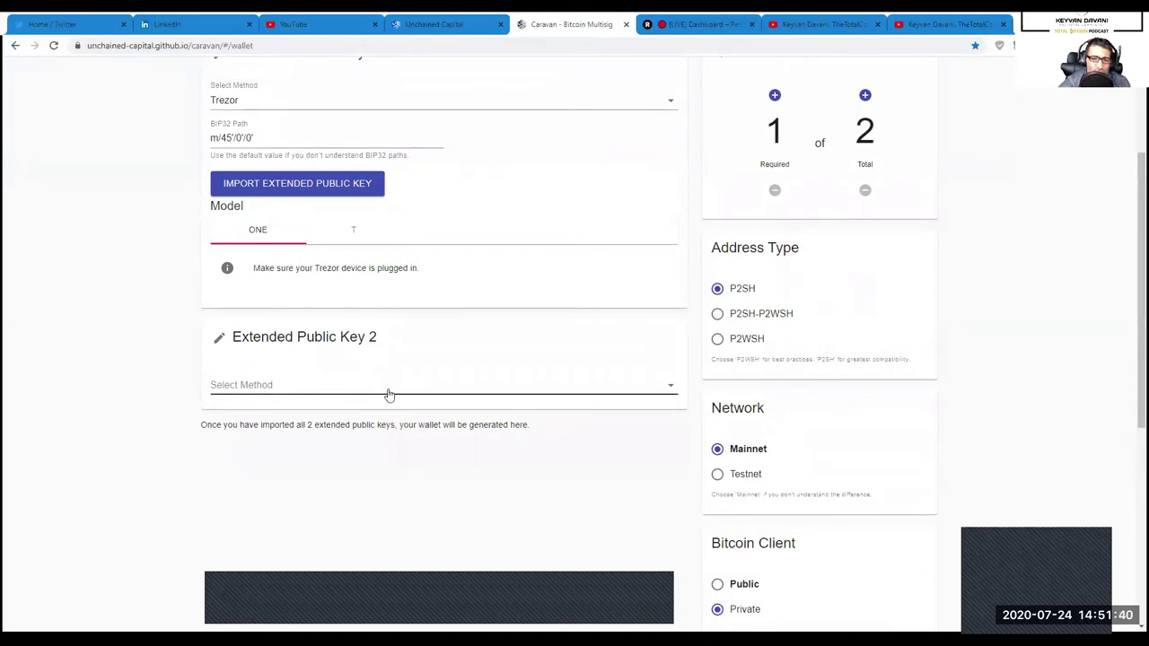
click(389, 394)
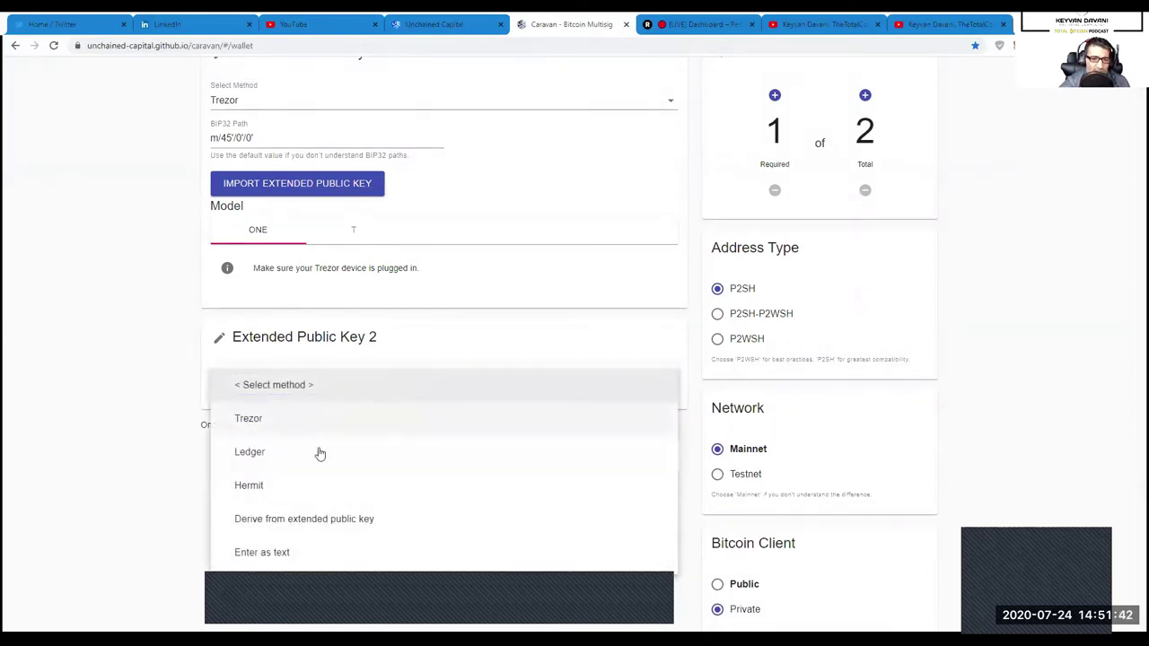
click(158, 448)
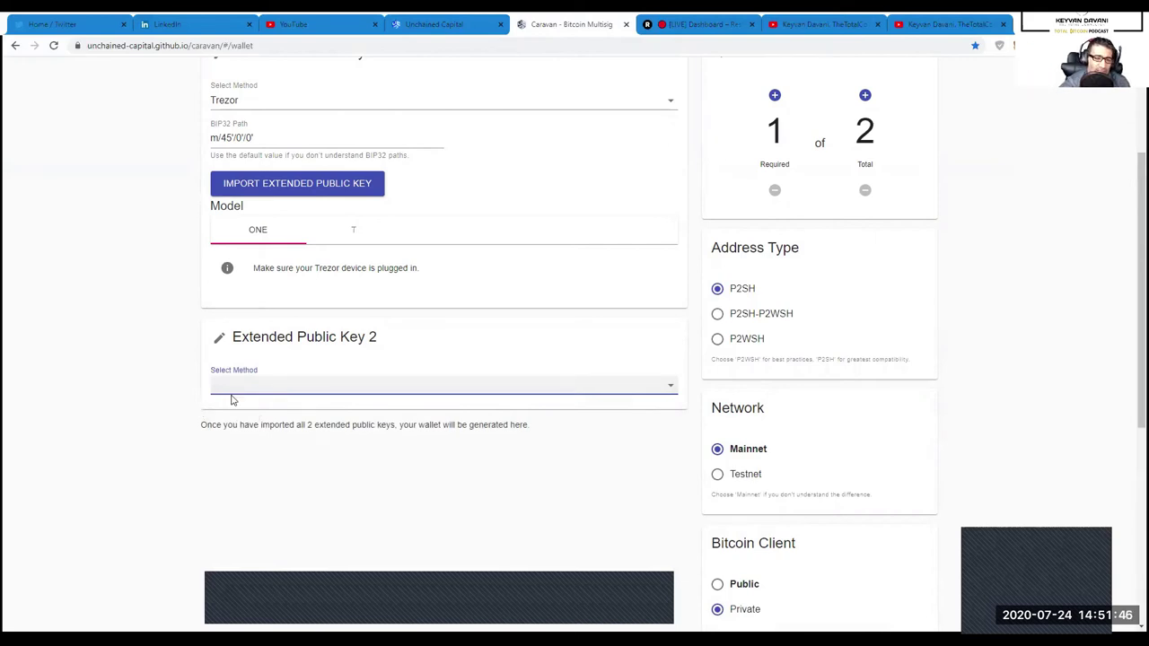
click(238, 393)
click(254, 426)
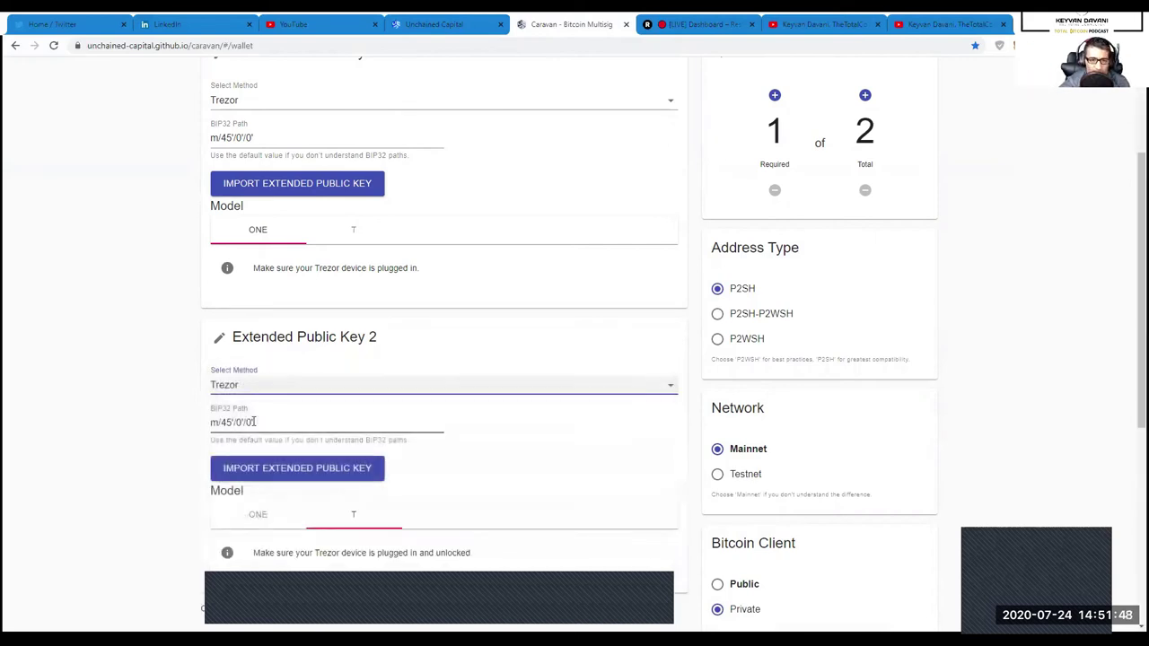
- Set the Trezor model for Extended Public Key 2 to One
scroll(253, 427, down, 3)
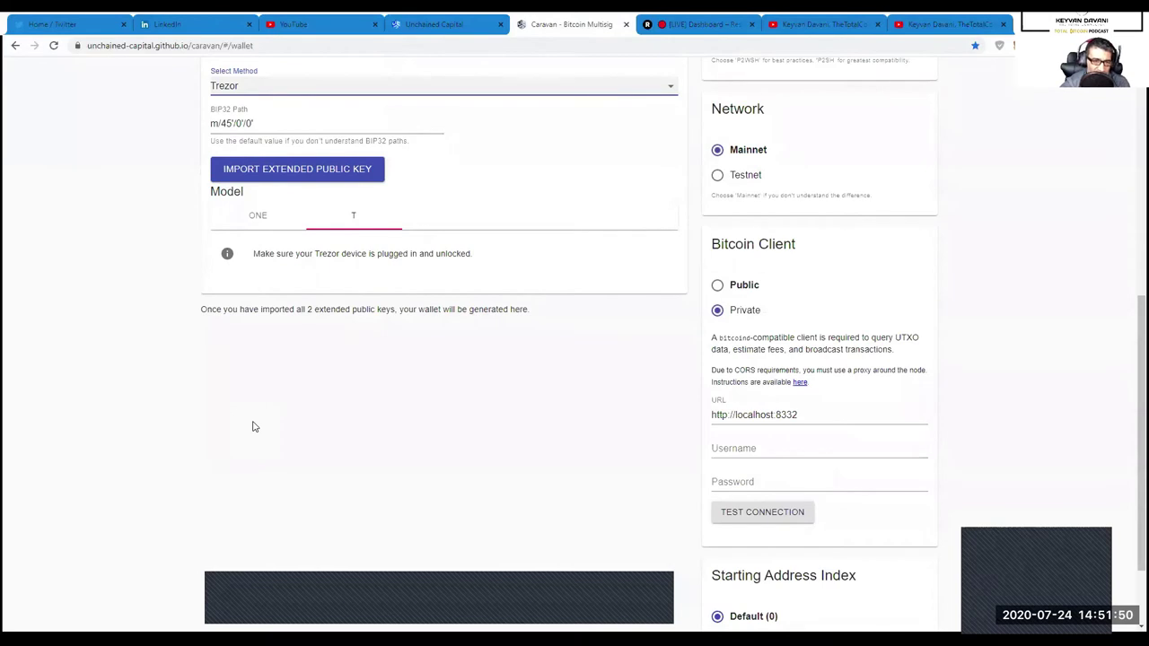
scroll(252, 427, up, 3)
click(248, 466)
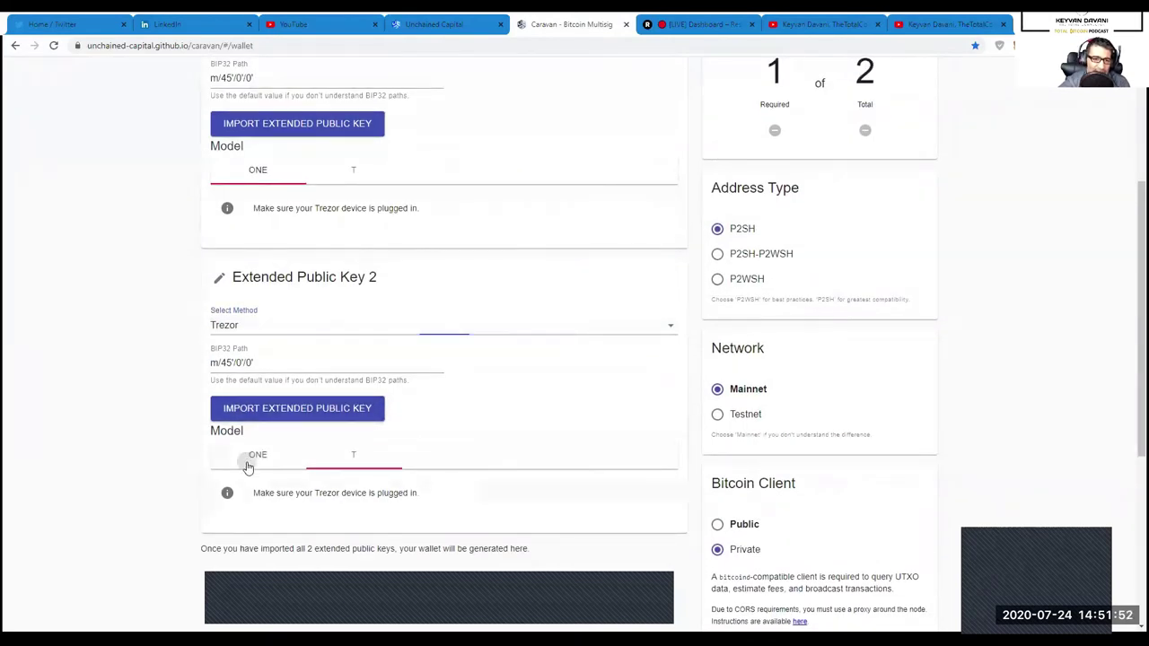
click(347, 456)
click(240, 459)
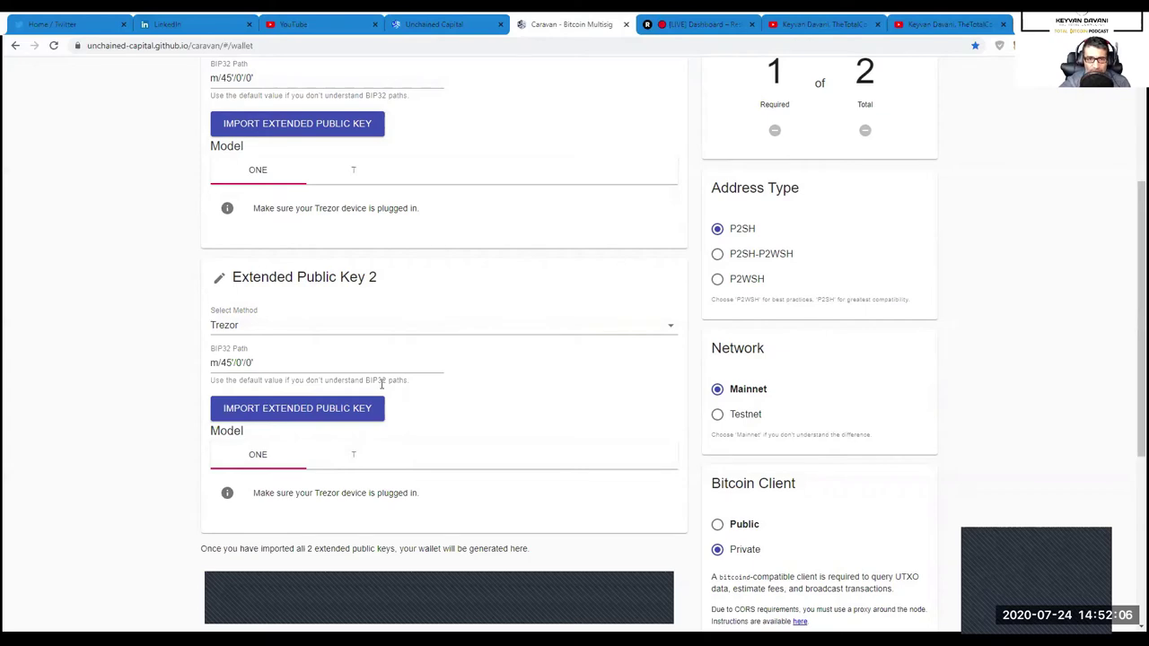
scroll(377, 386, up, 3)
scroll(513, 413, down, 3)
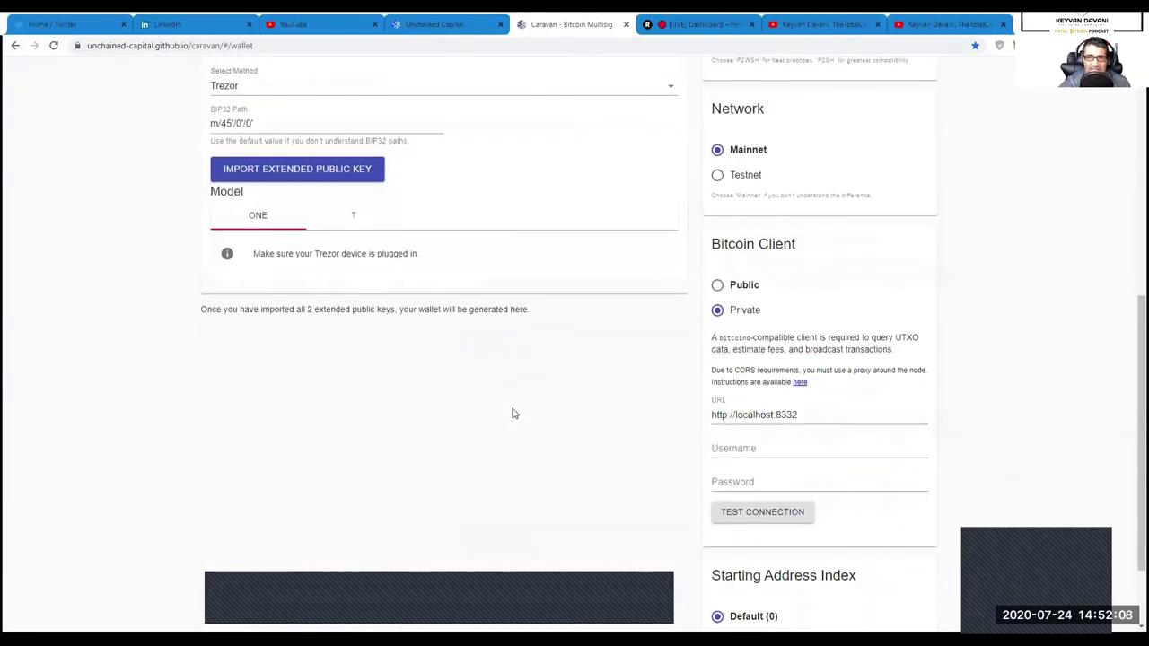
scroll(513, 413, up, 3)
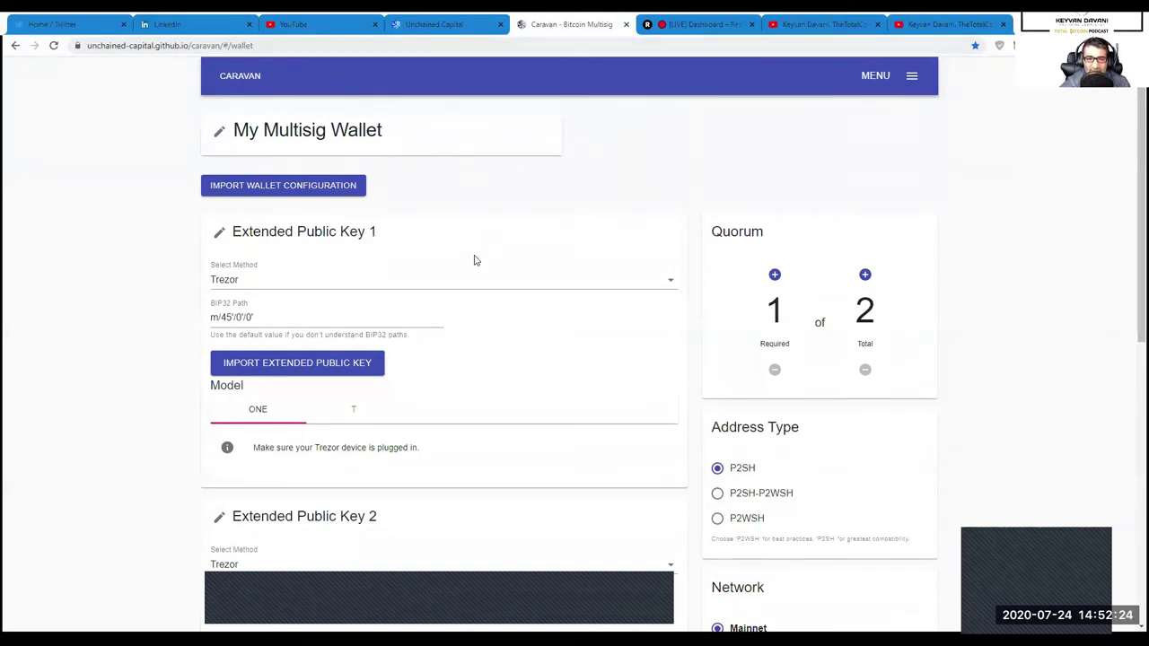
scroll(531, 341, down, 6)
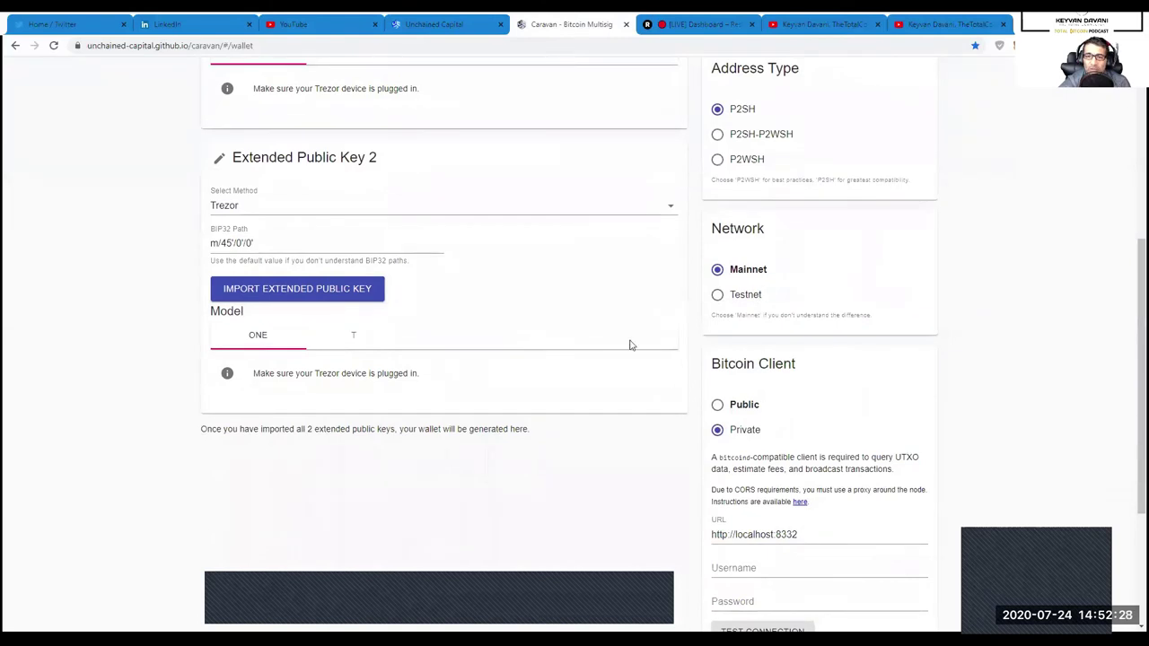
- Compare the Caravan wallet's key and quorum setup with the TotalBitcoin vault in Unchained Capital
scroll(649, 340, up, 6)
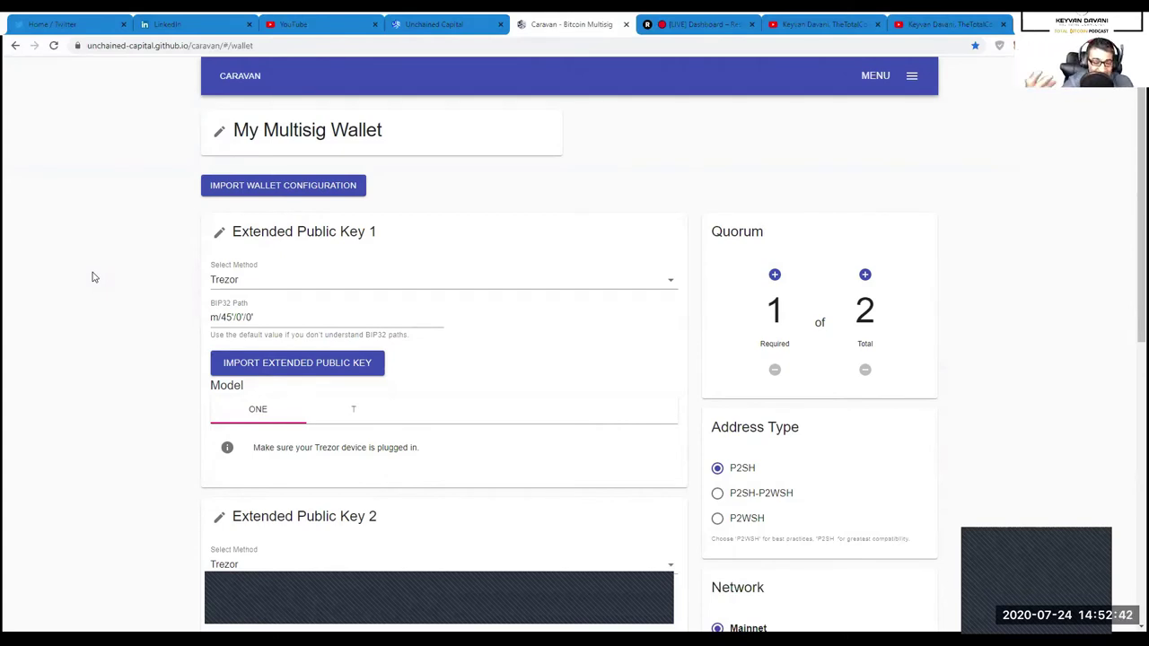
click(438, 24)
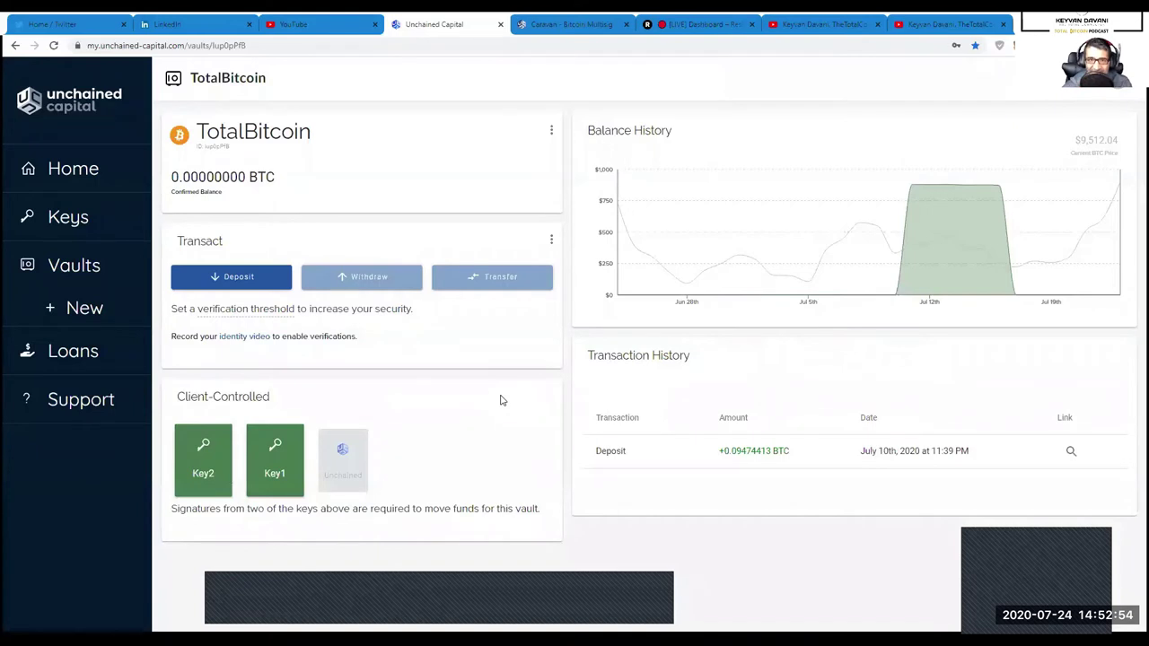
click(571, 25)
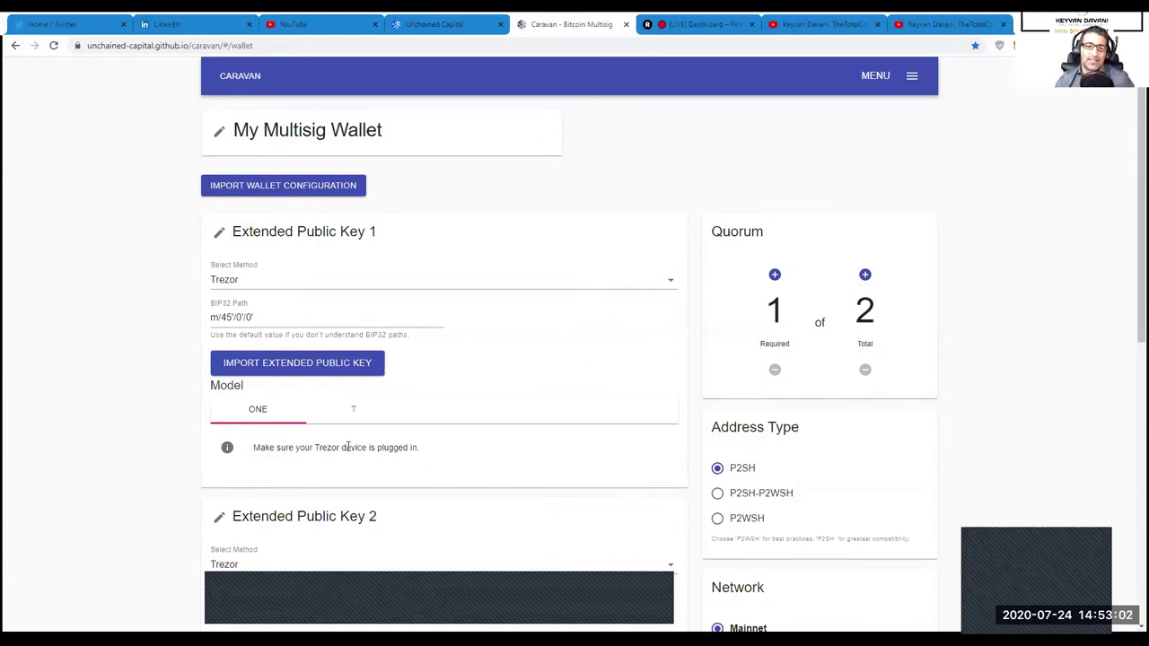
click(430, 25)
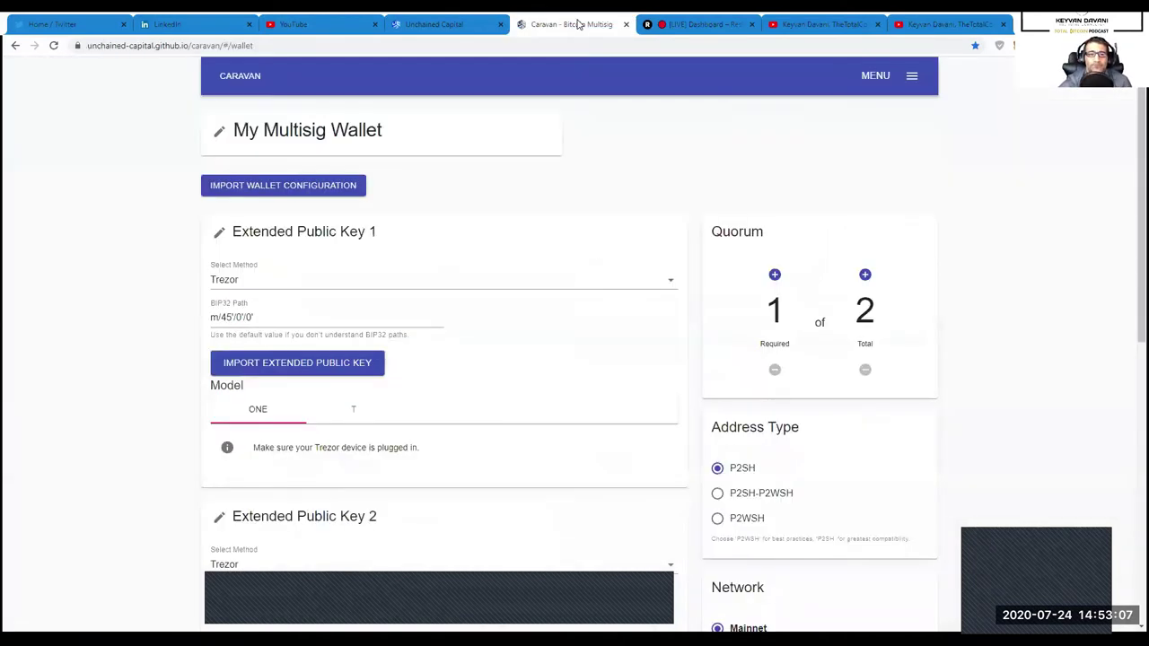
click(571, 24)
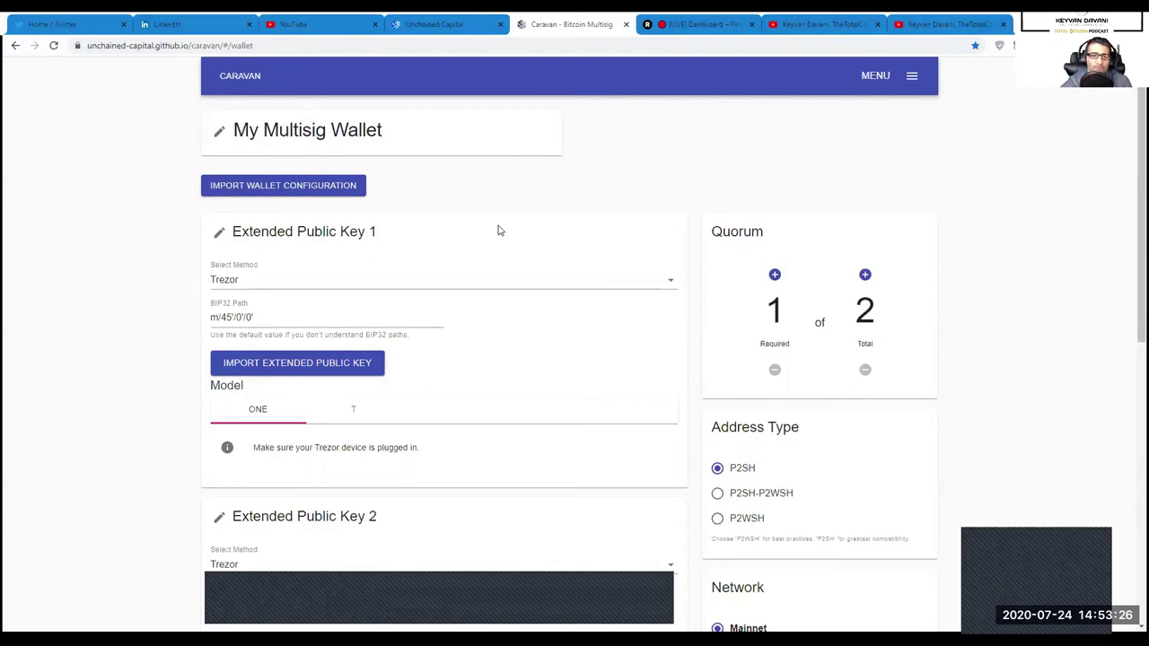
- Examine the Caravan wallet's extended public key, address type, network, Bitcoin client and starting address index settings
scroll(476, 466, down, 4)
scroll(478, 474, up, 4)
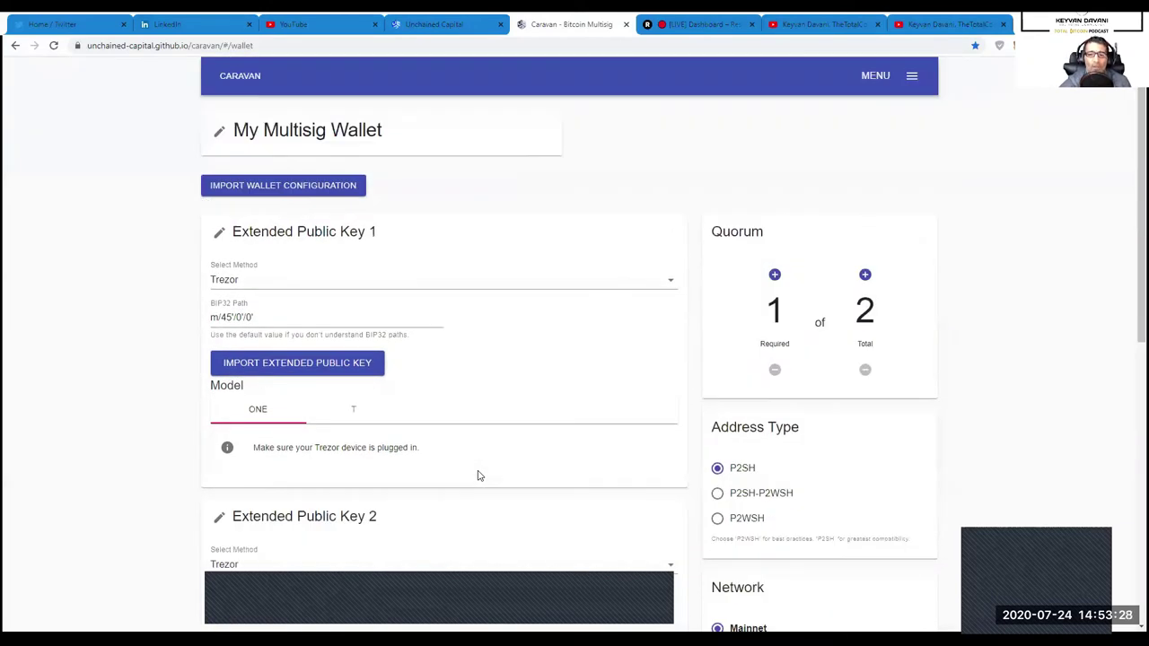
scroll(478, 475, down, 4)
scroll(727, 432, up, 2)
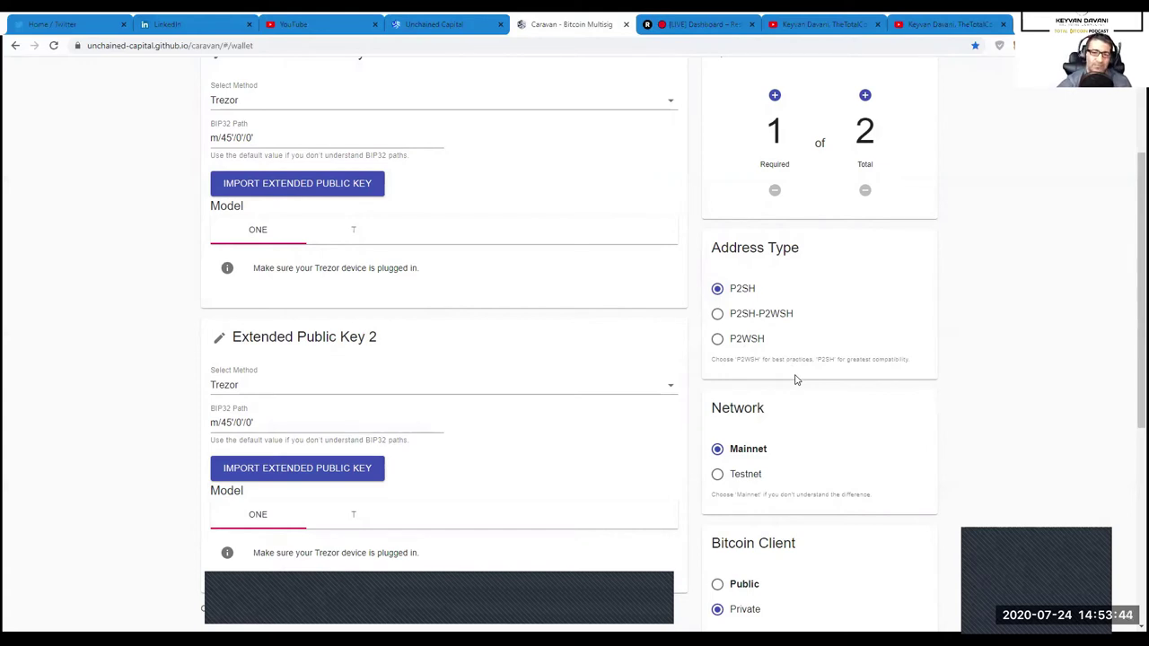
scroll(801, 438, down, 1)
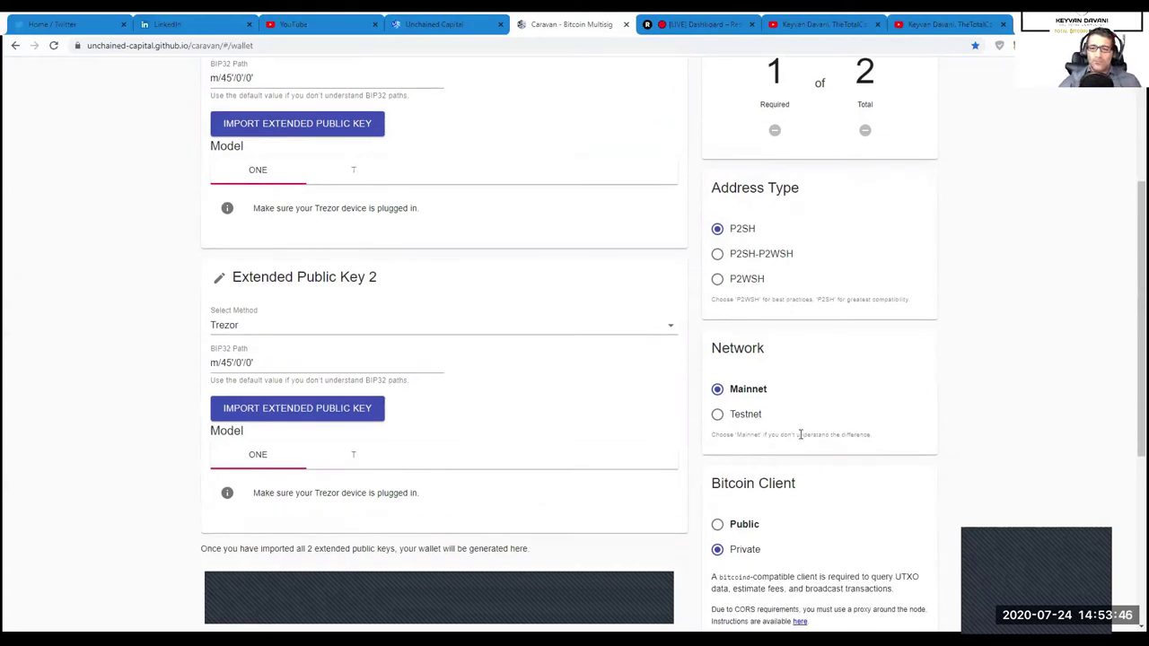
scroll(714, 395, up, 2)
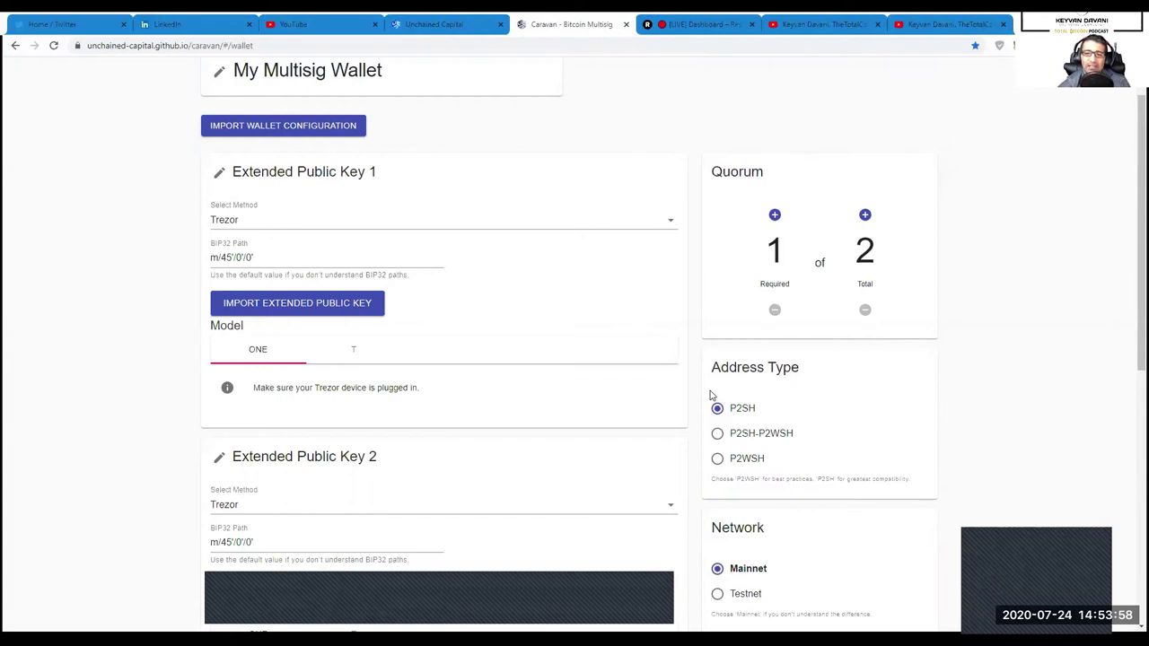
scroll(716, 454, down, 2)
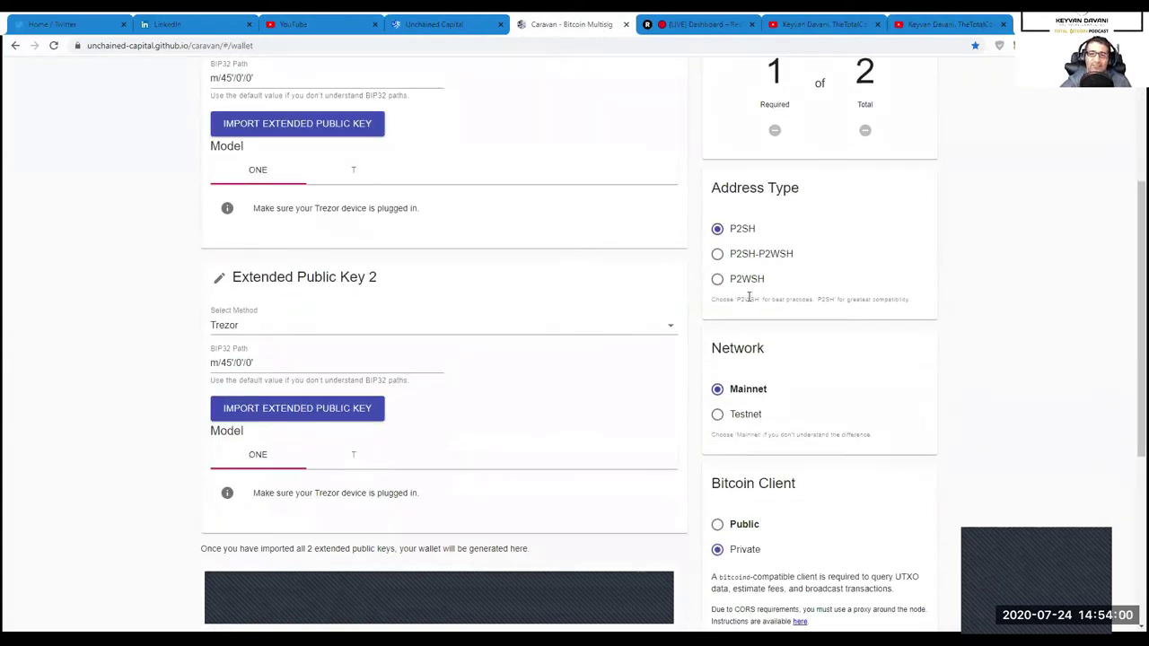
scroll(768, 505, down, 4)
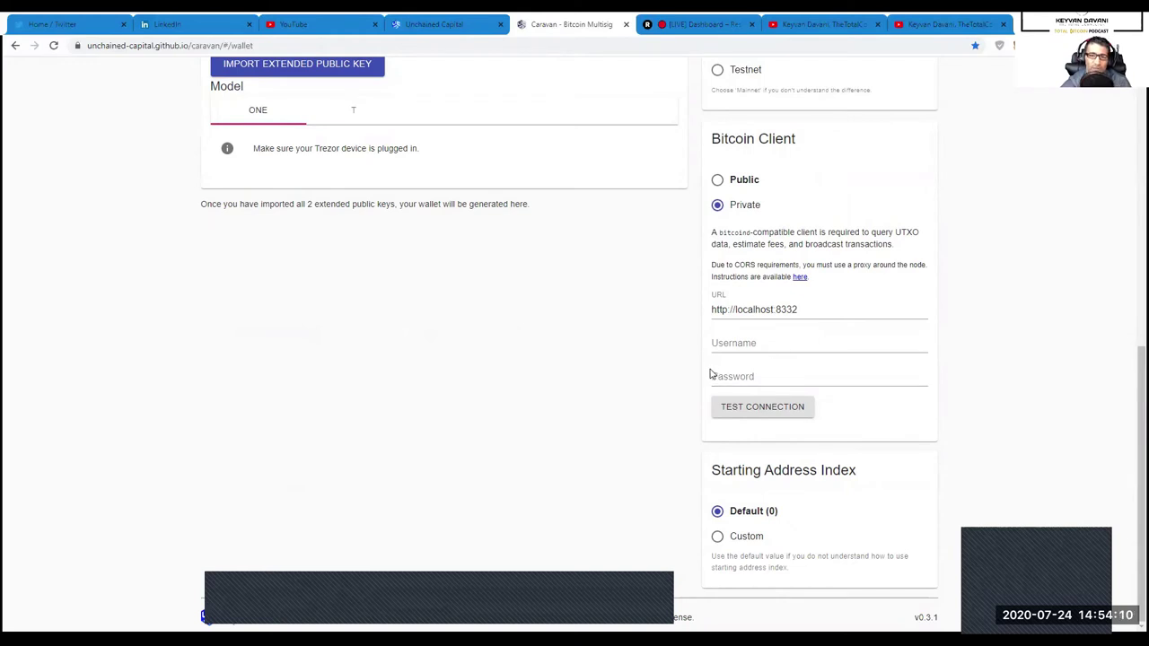
- Fill in the private Bitcoin client's username as mynode
click(772, 337)
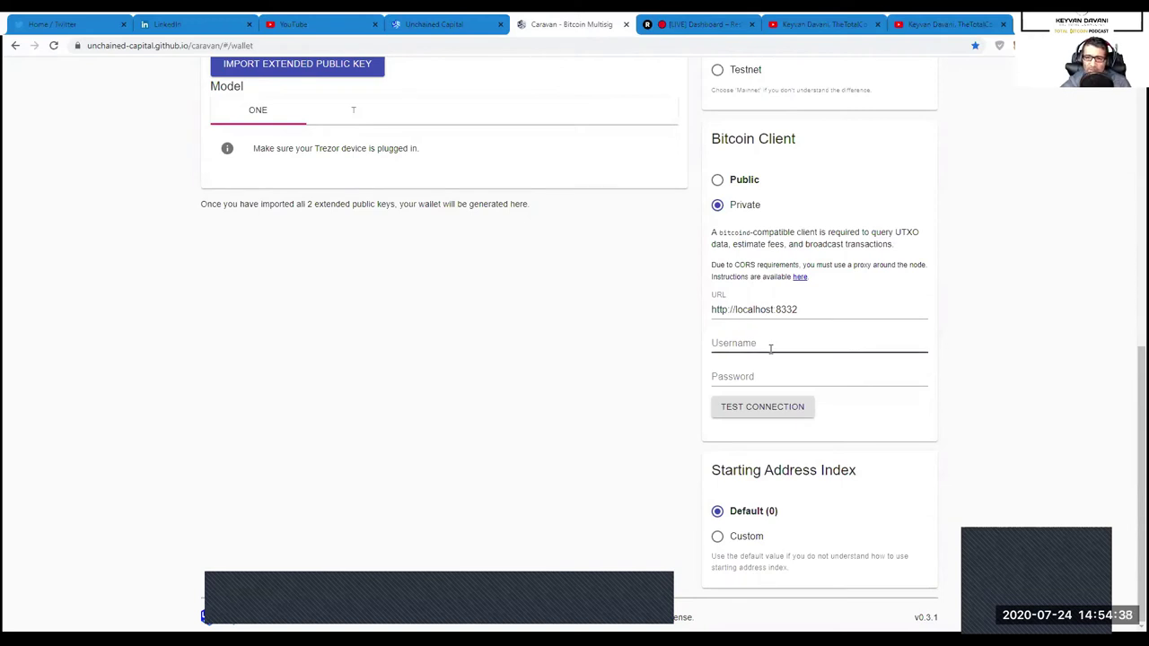
click(724, 310)
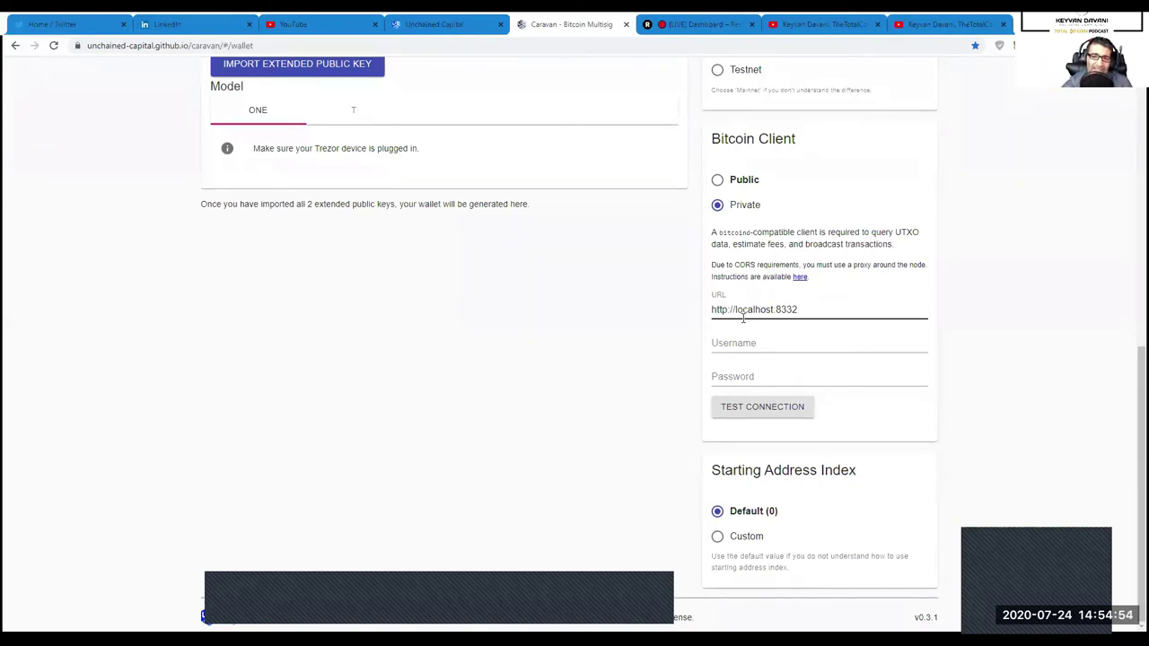
click(730, 347)
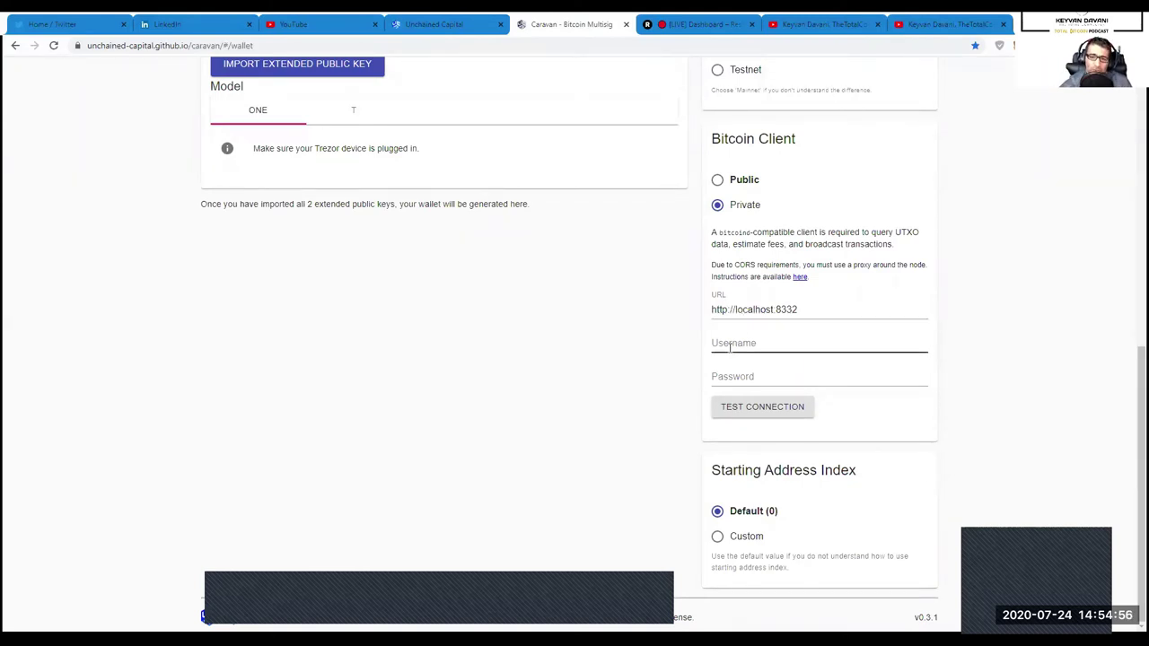
click(726, 375)
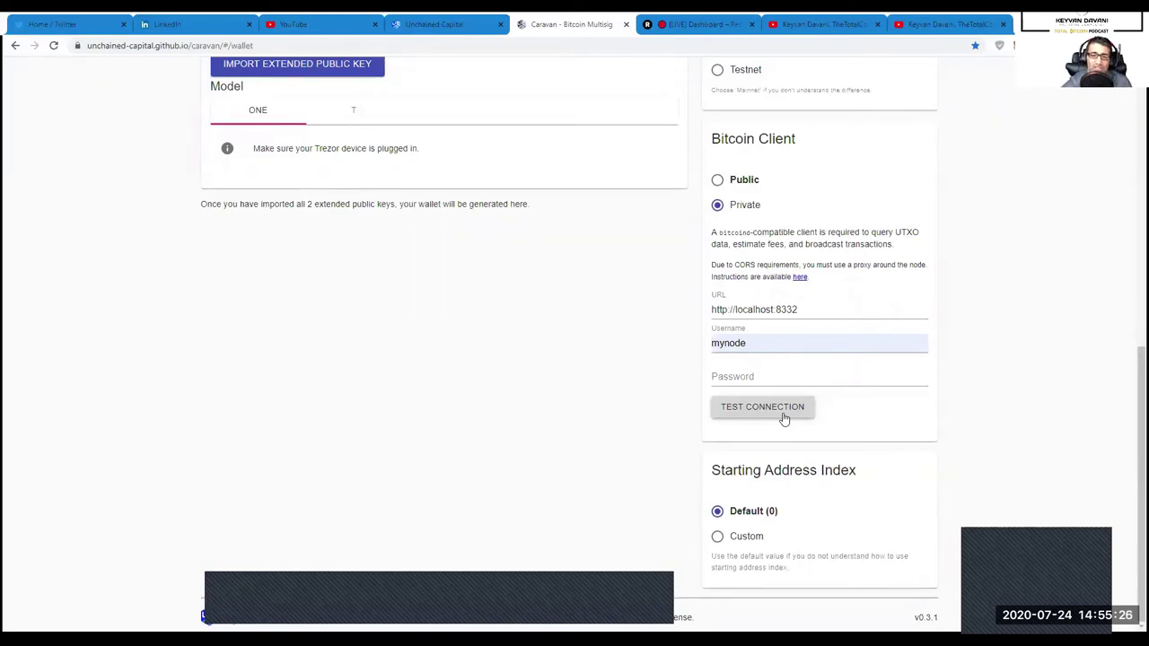
- Reload unchained-capital.github.io/caravan/#/wallet to reset the multisig wallet form to its defaults
scroll(580, 482, up, 10)
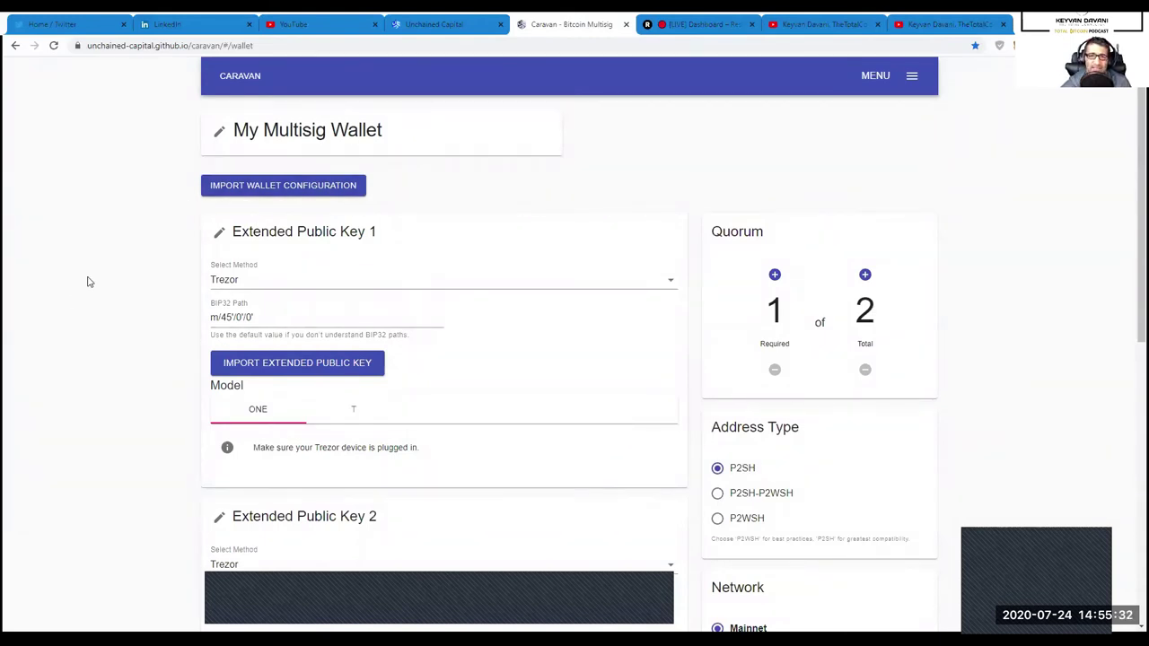
click(425, 50)
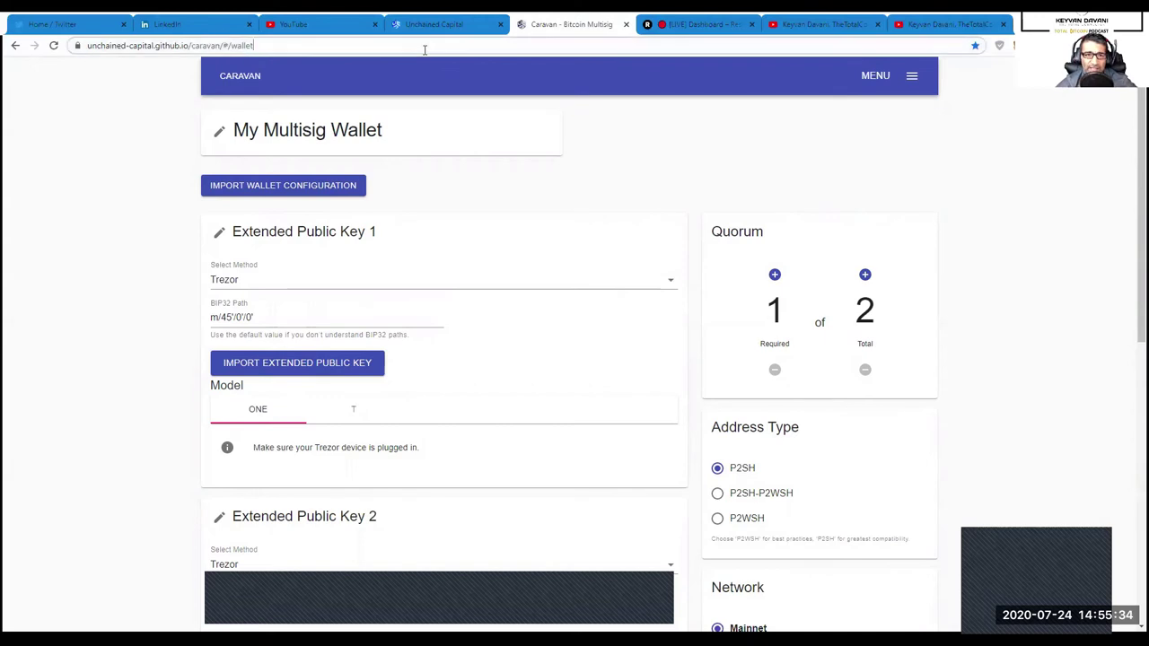
key(BackSpace)
text(un)
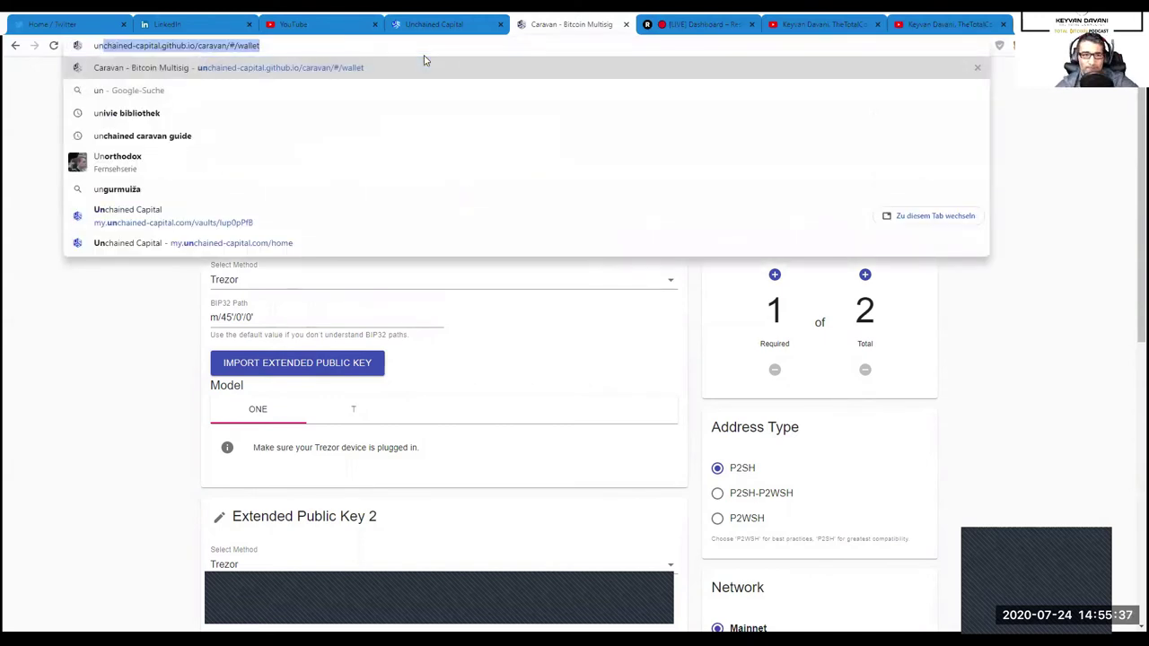
key(Return)
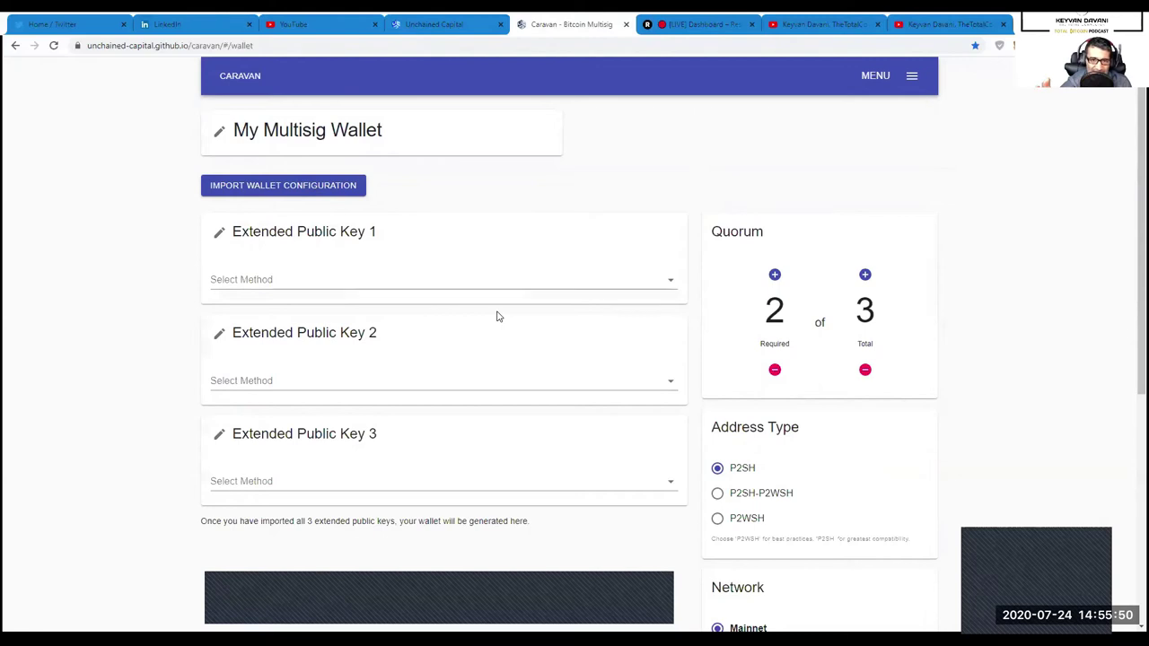
- View the TotalBitcoin vault in Unchained Capital, then return to Caravan and review the reset wallet form
click(449, 22)
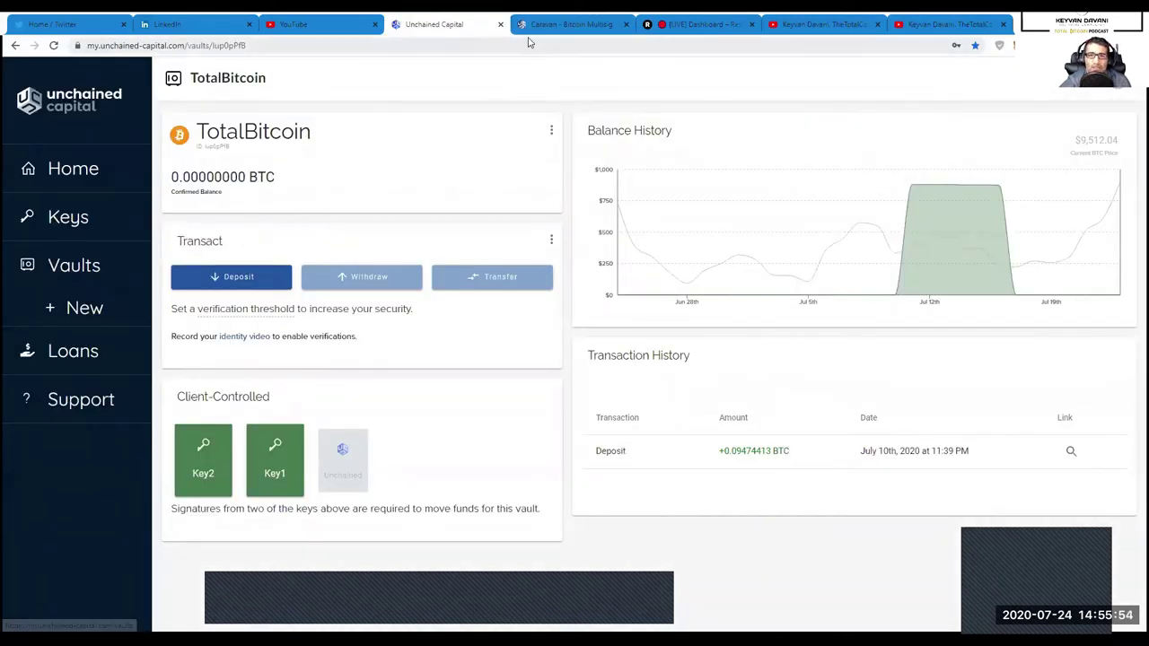
click(557, 27)
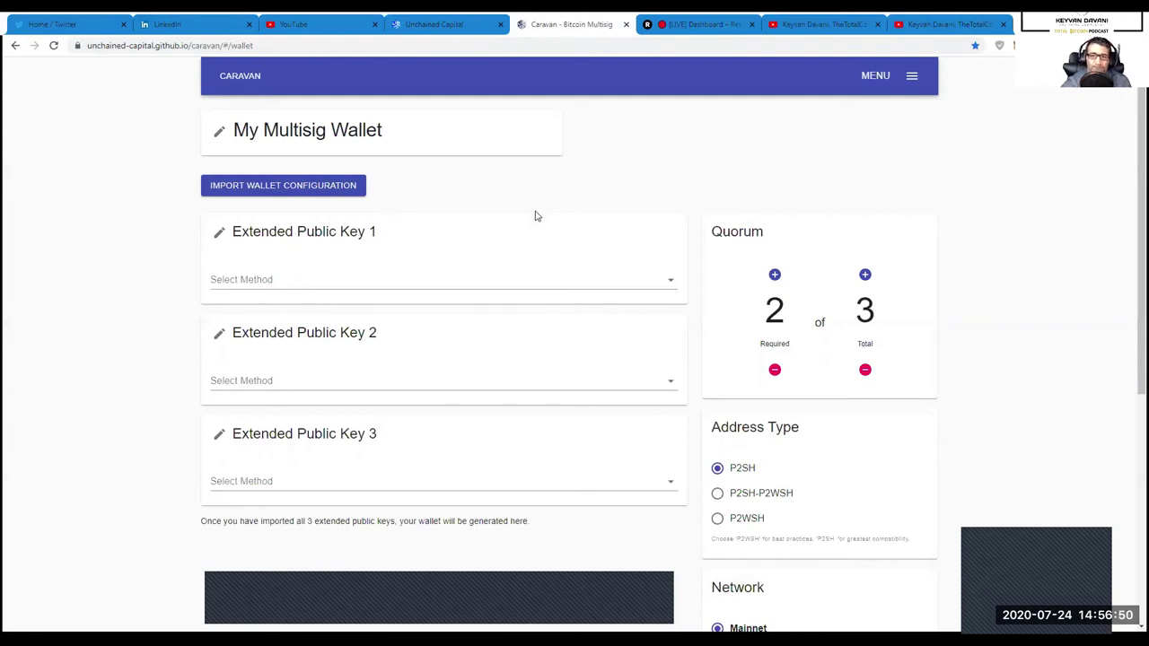
scroll(548, 439, down, 5)
scroll(551, 448, up, 5)
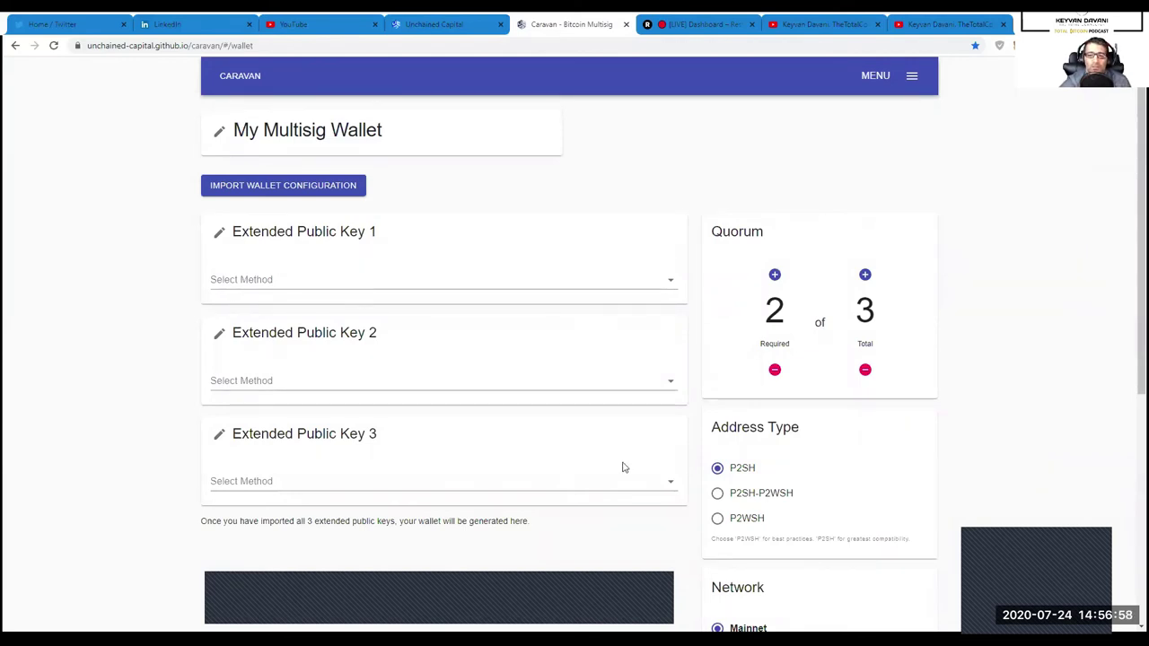
scroll(790, 508, down, 3)
scroll(790, 508, up, 3)
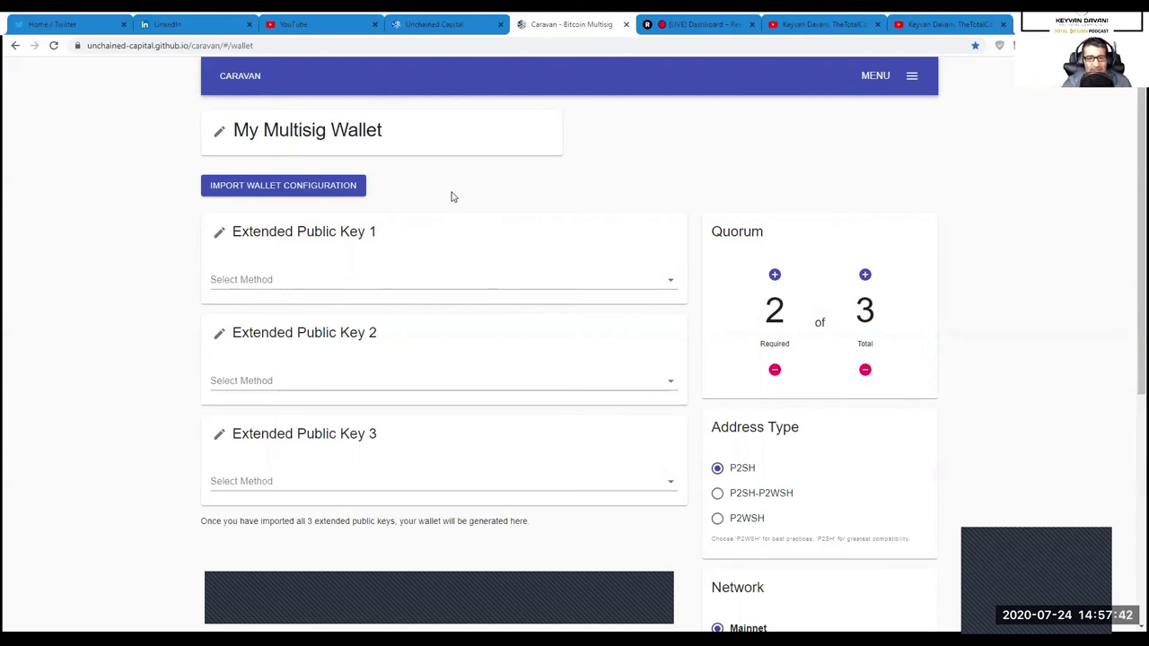
- Compare the TotalBitcoin vault's keys, balance and transaction options in Unchained Capital with Caravan's blank multisig wallet setup
click(429, 27)
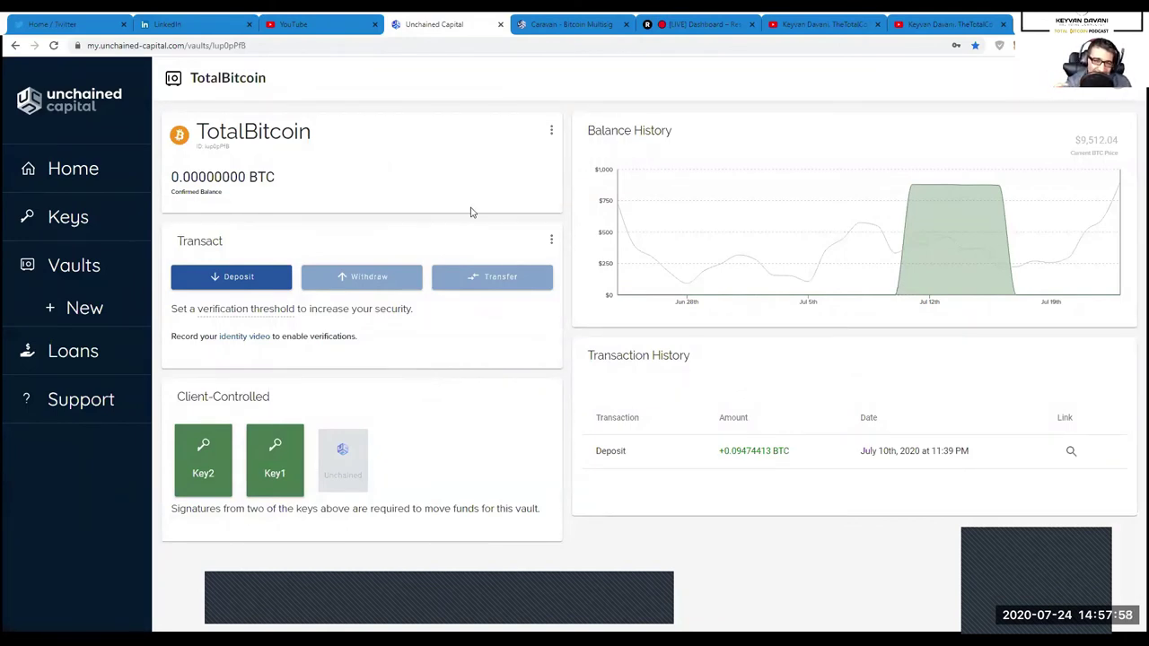
click(567, 24)
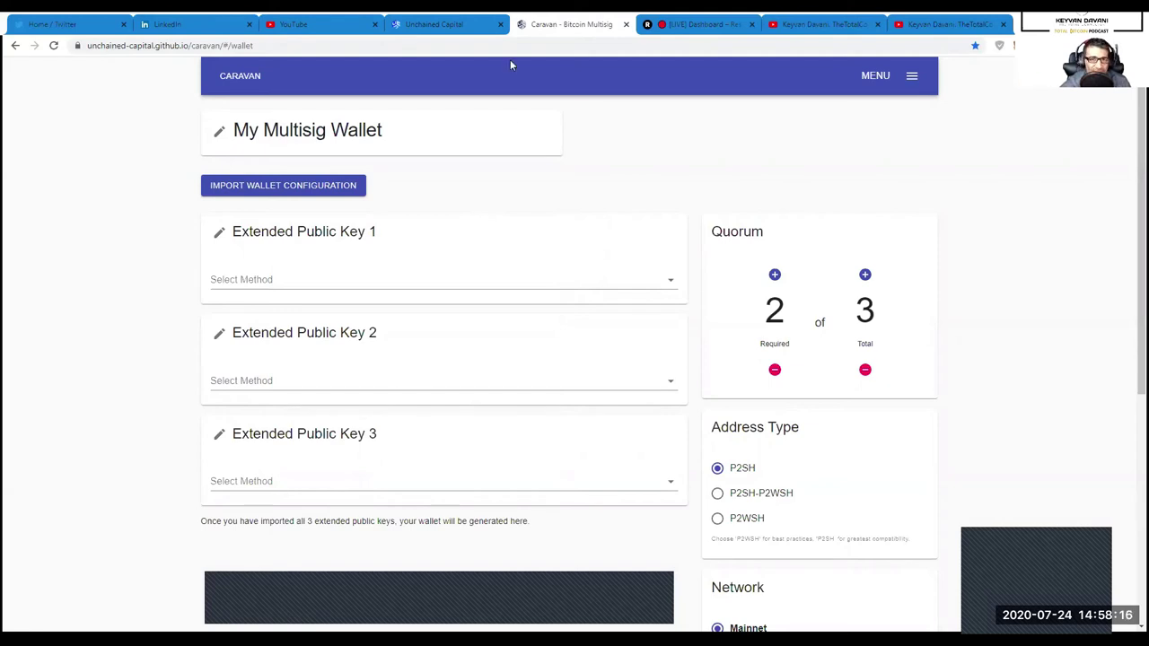
click(449, 25)
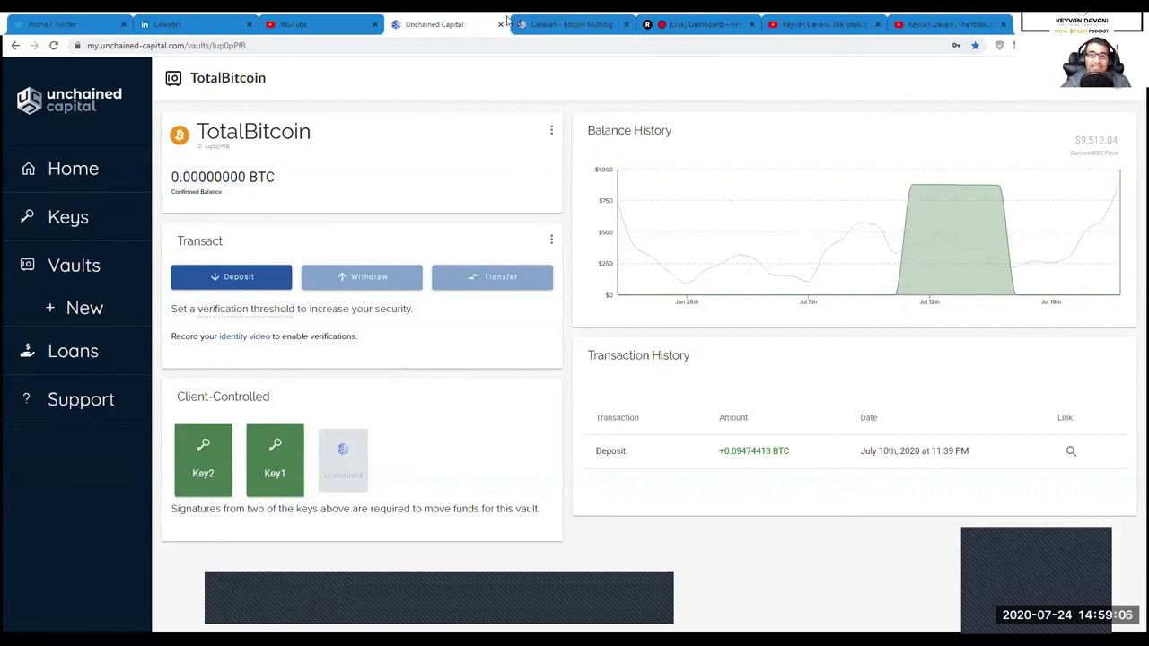
click(561, 25)
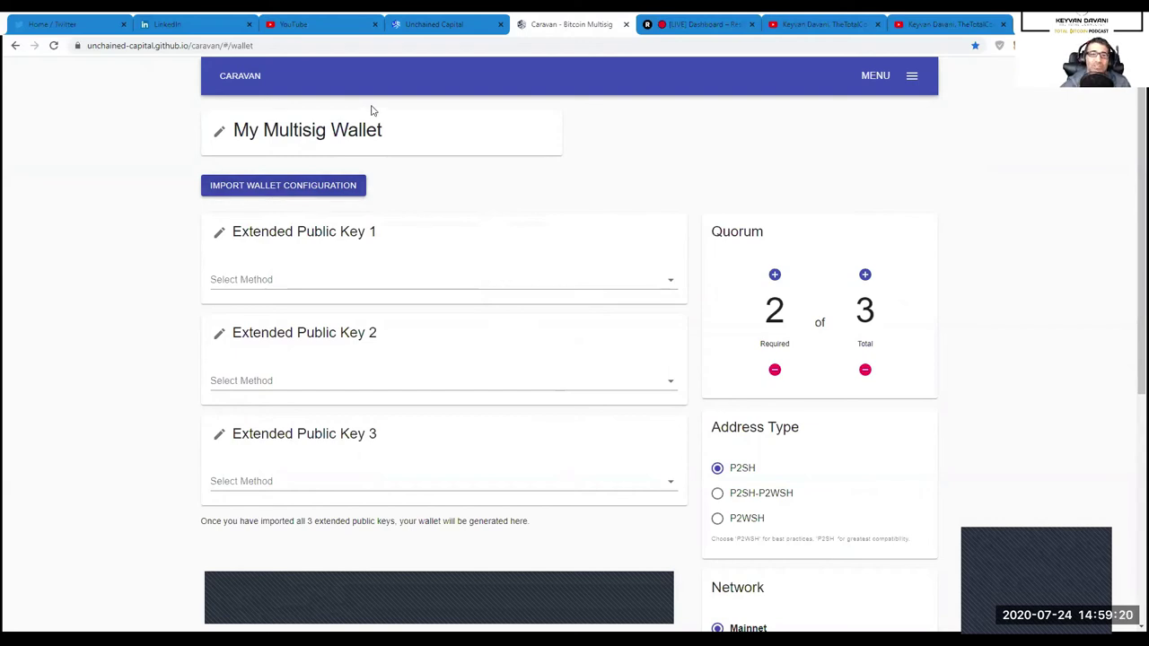
click(449, 24)
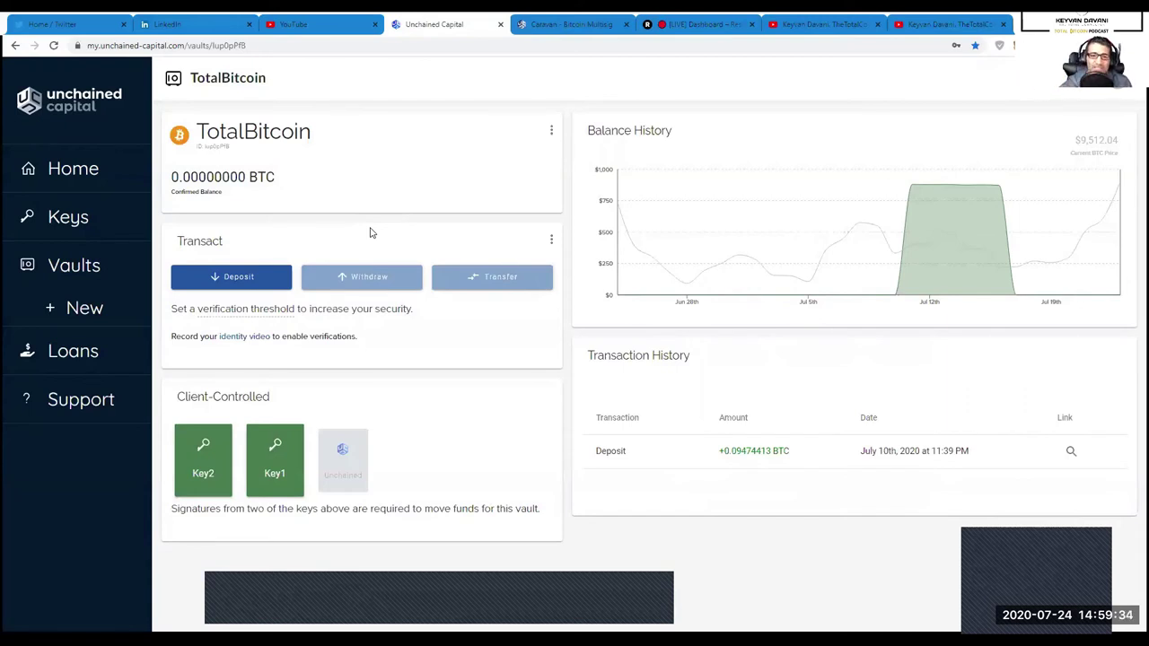
click(544, 28)
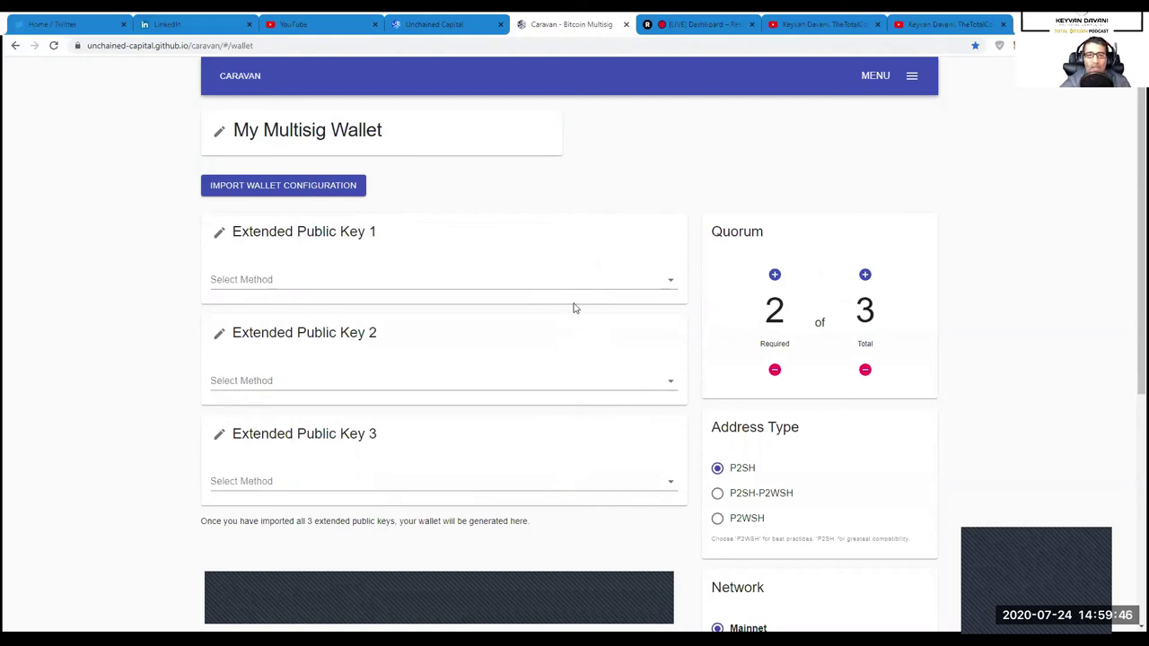
click(449, 24)
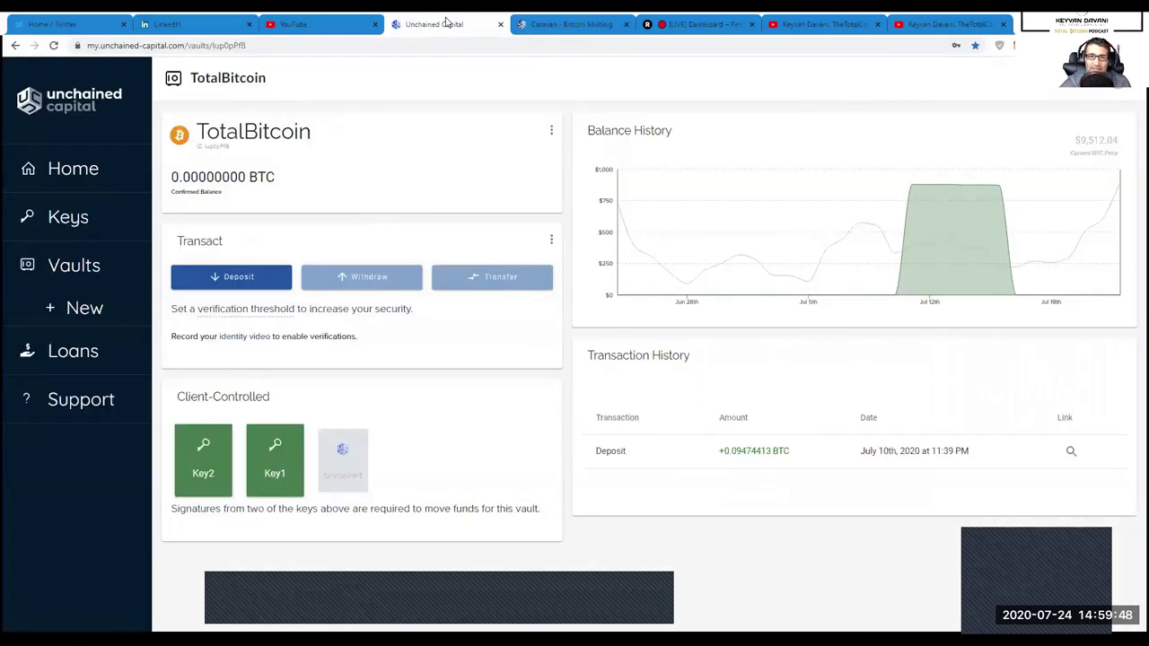
click(555, 27)
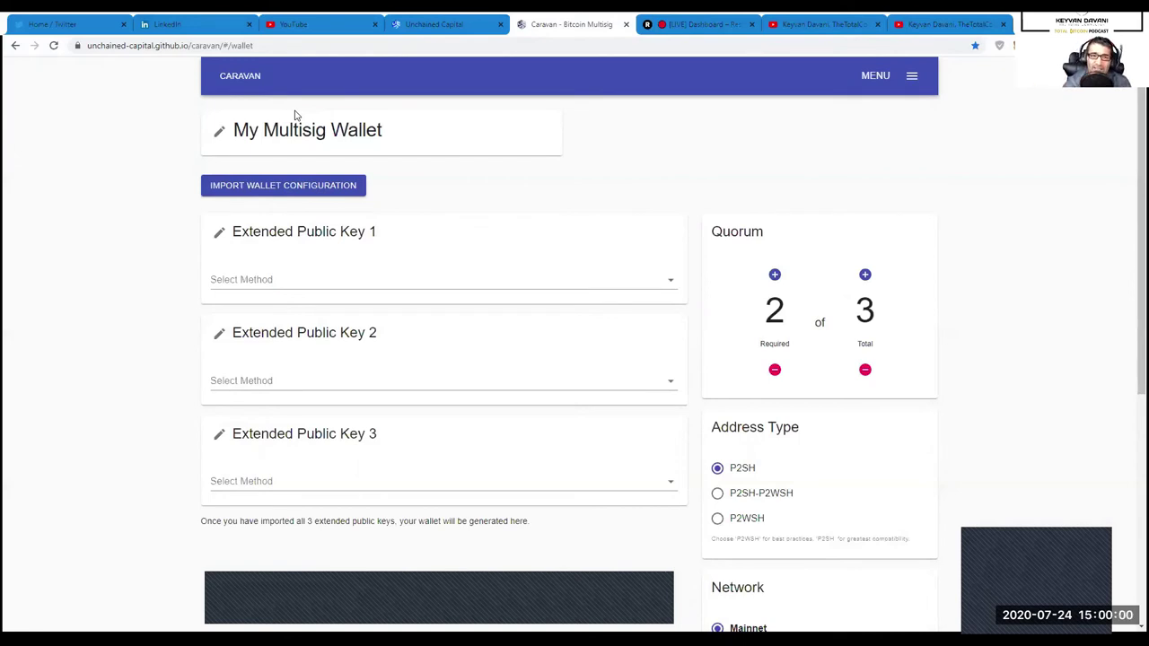
click(438, 24)
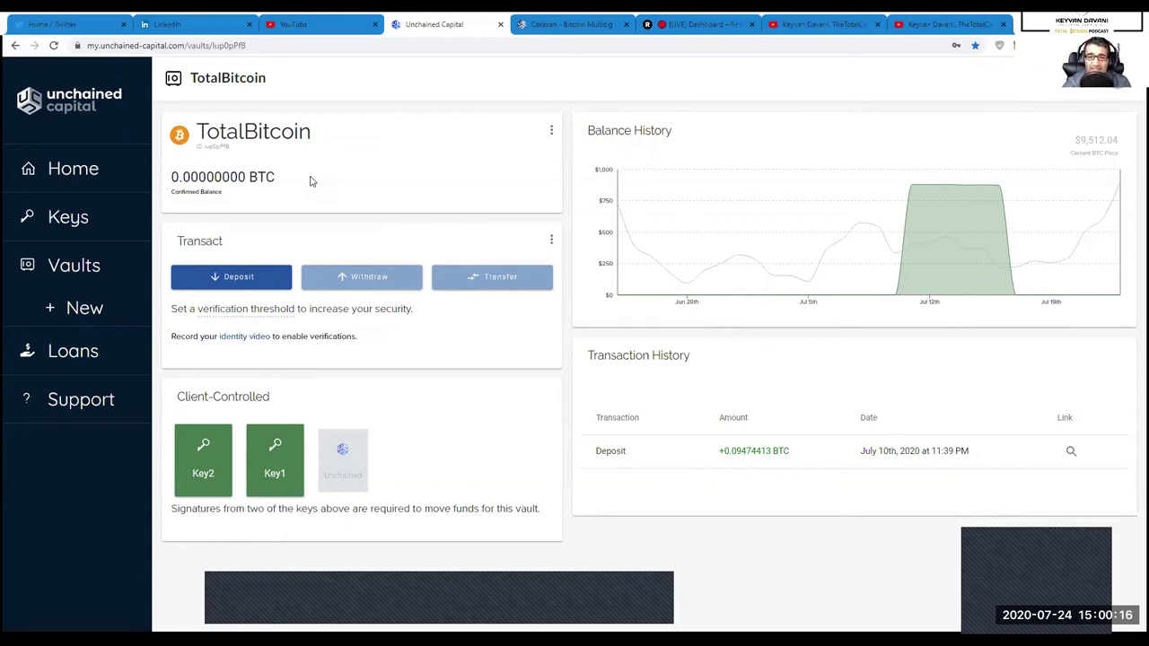
- Return to Caravan and examine the import methods for Extended Public Key 1 without choosing one
click(548, 27)
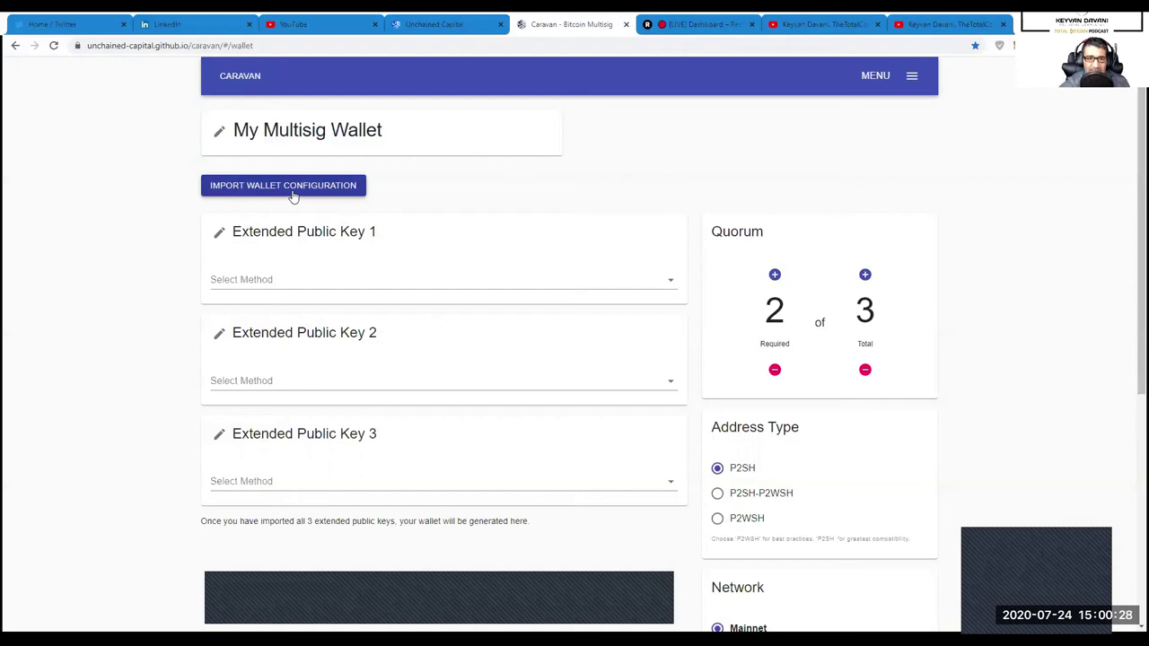
click(354, 289)
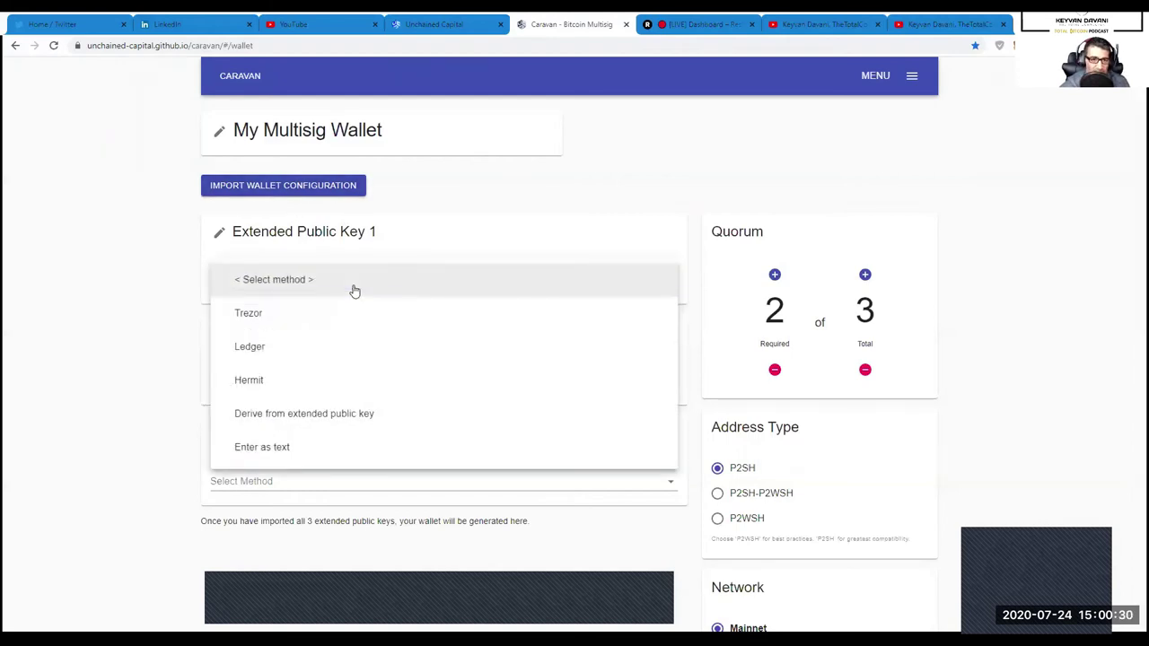
click(182, 353)
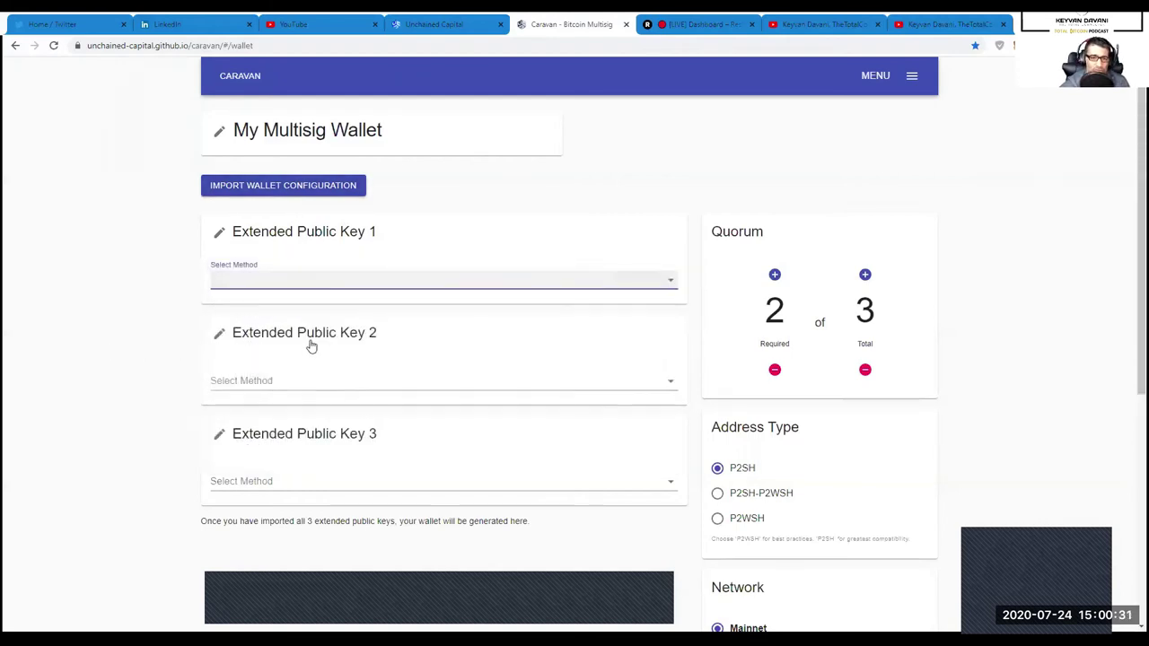
- Examine the import methods for Extended Public Key 2 without choosing one
click(267, 385)
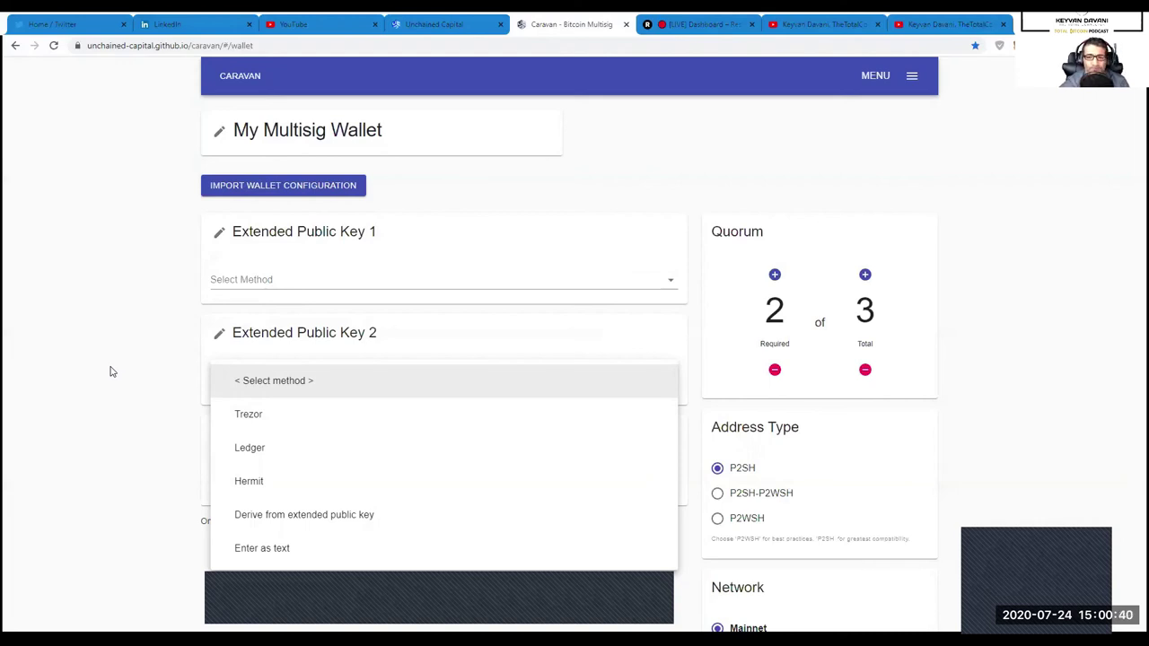
click(110, 372)
scroll(139, 358, down, 2)
scroll(614, 436, up, 2)
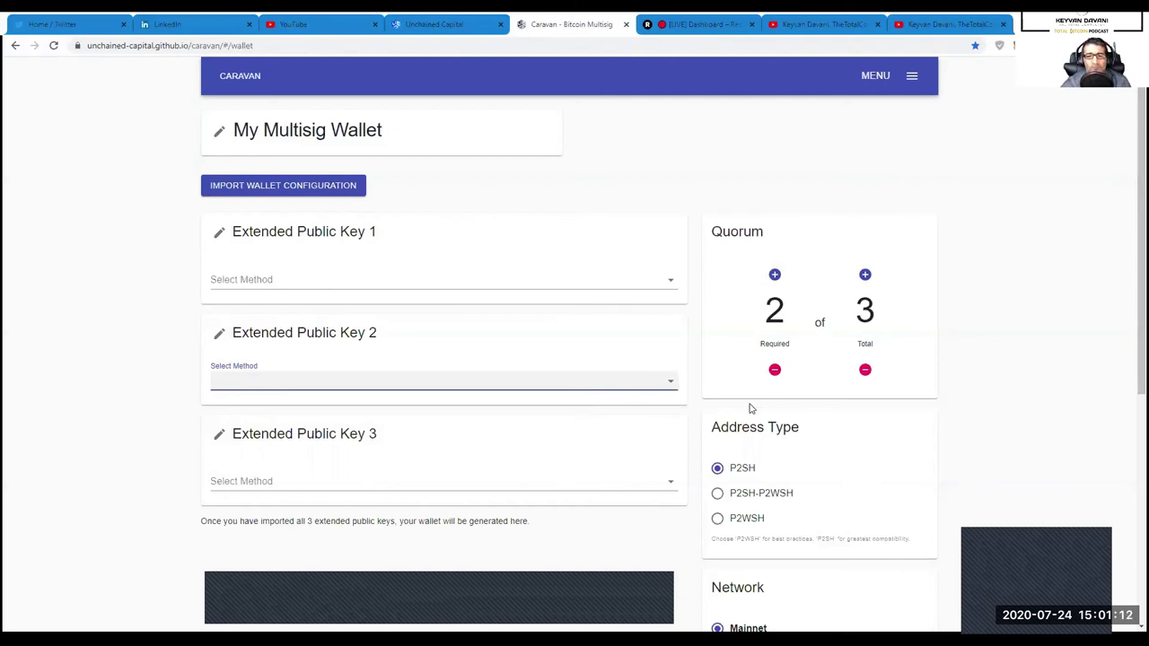
- Review the wallet form's settings, check the TotalBitcoin vault in Unchained Capital, and return to Caravan
scroll(763, 402, down, 2)
scroll(799, 440, up, 2)
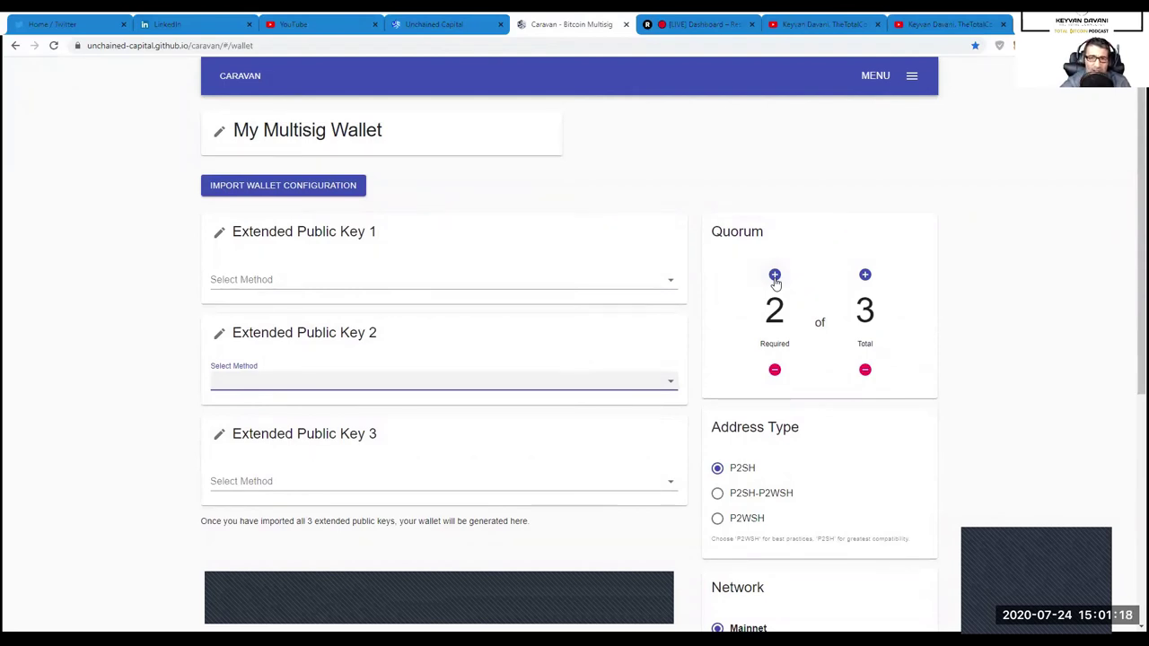
click(409, 26)
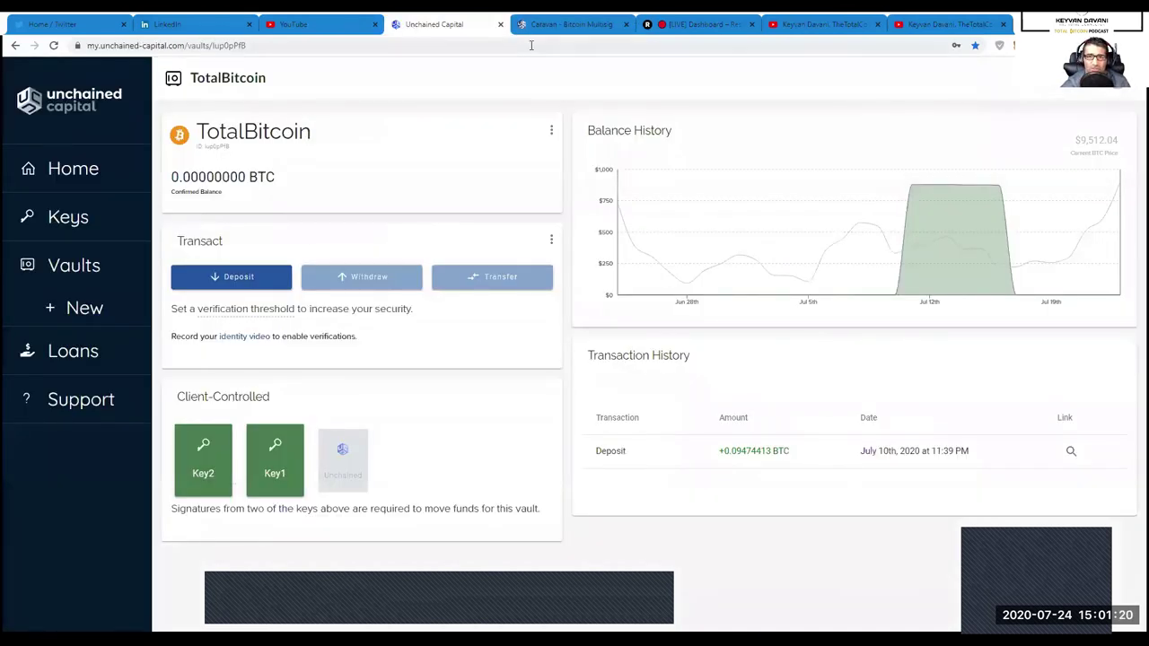
click(565, 27)
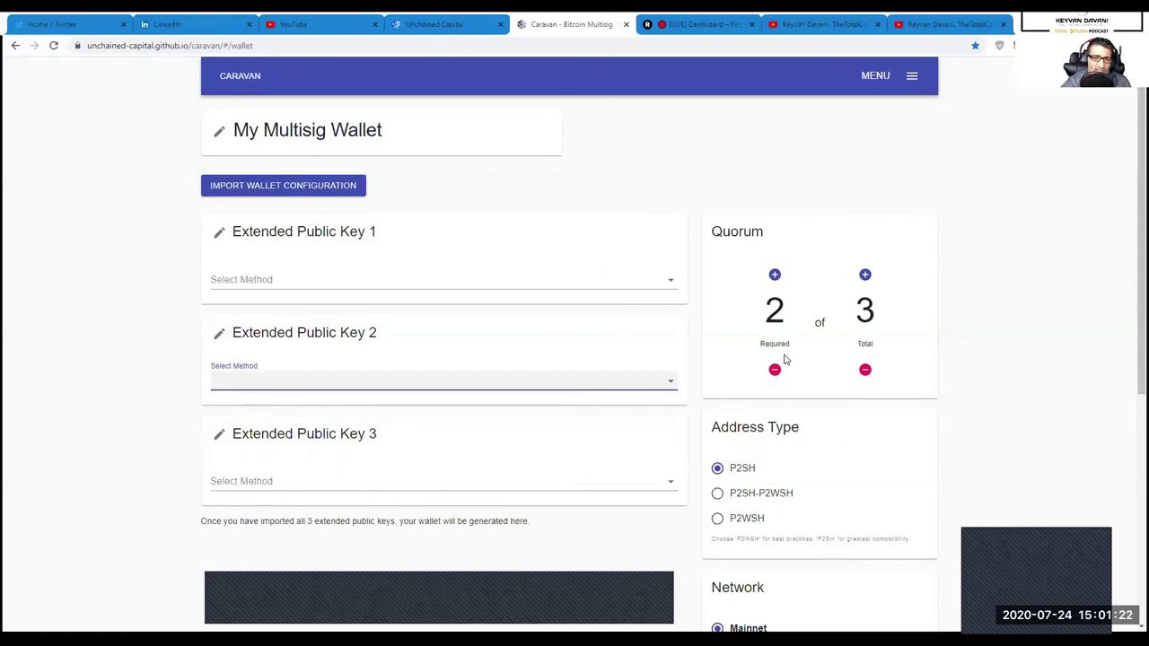
- Try reducing the quorum to 1 of 2 and 2 of 2, then restore it to 2 of 3
scroll(784, 359, down, 2)
scroll(784, 352, up, 1)
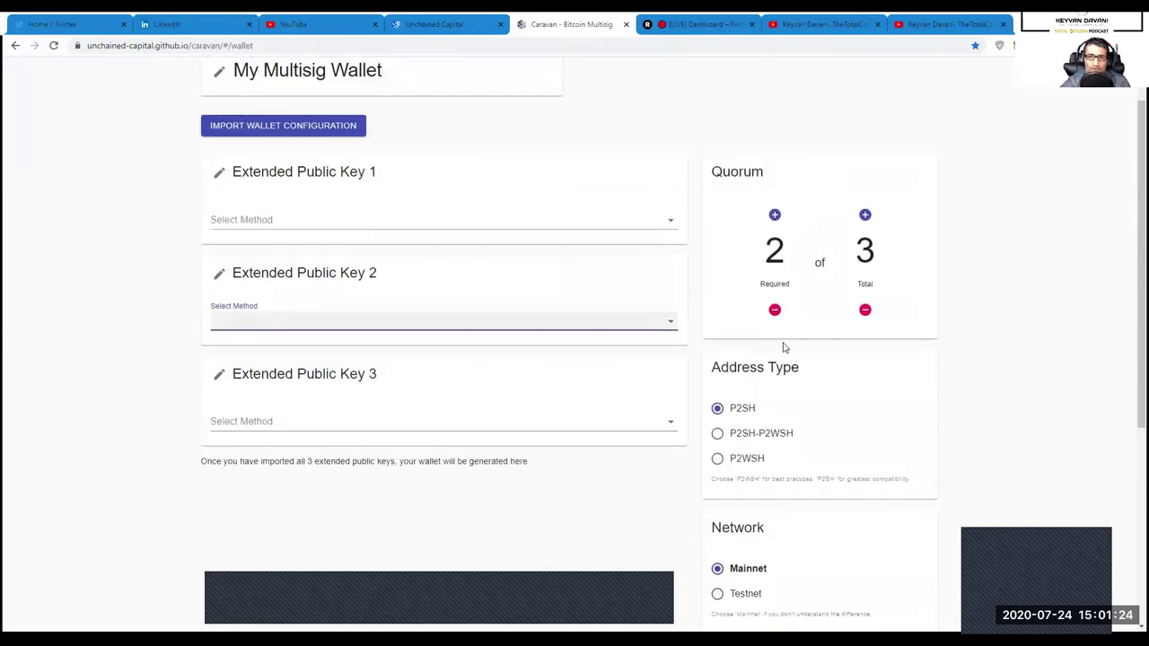
click(777, 312)
click(777, 312)
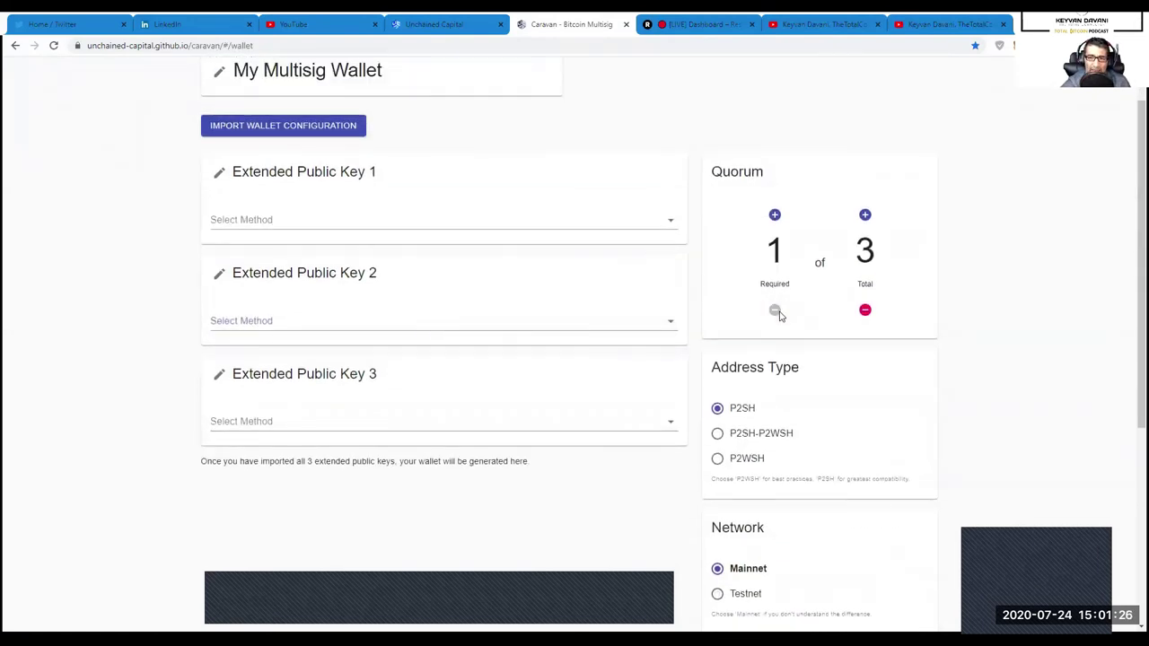
click(862, 314)
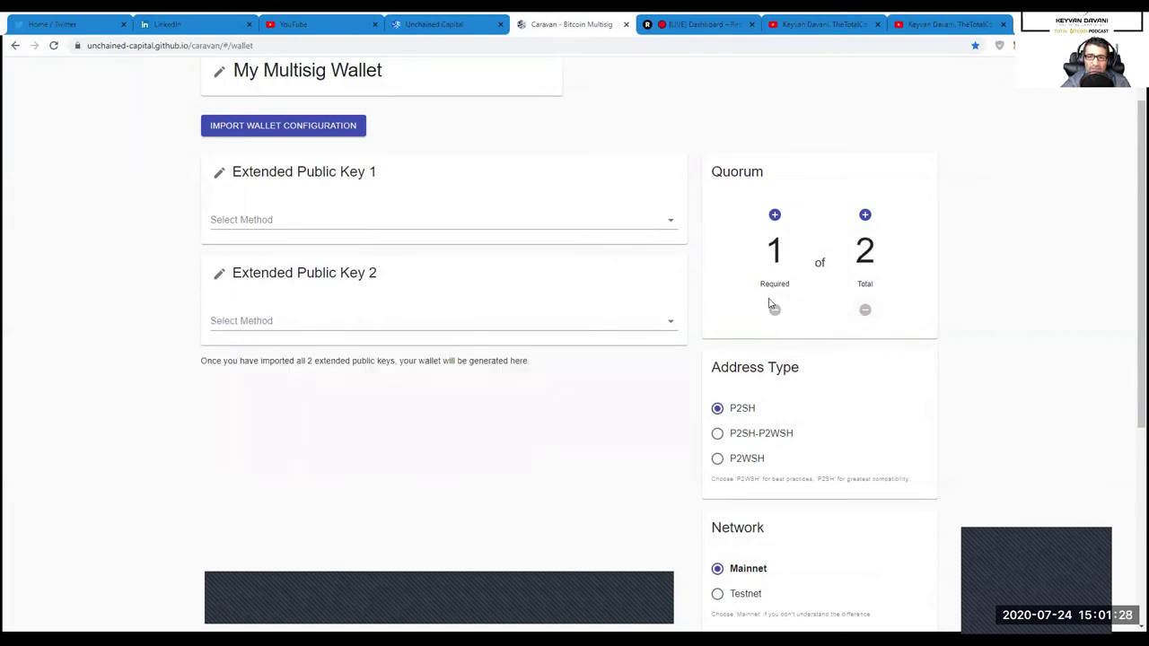
click(777, 217)
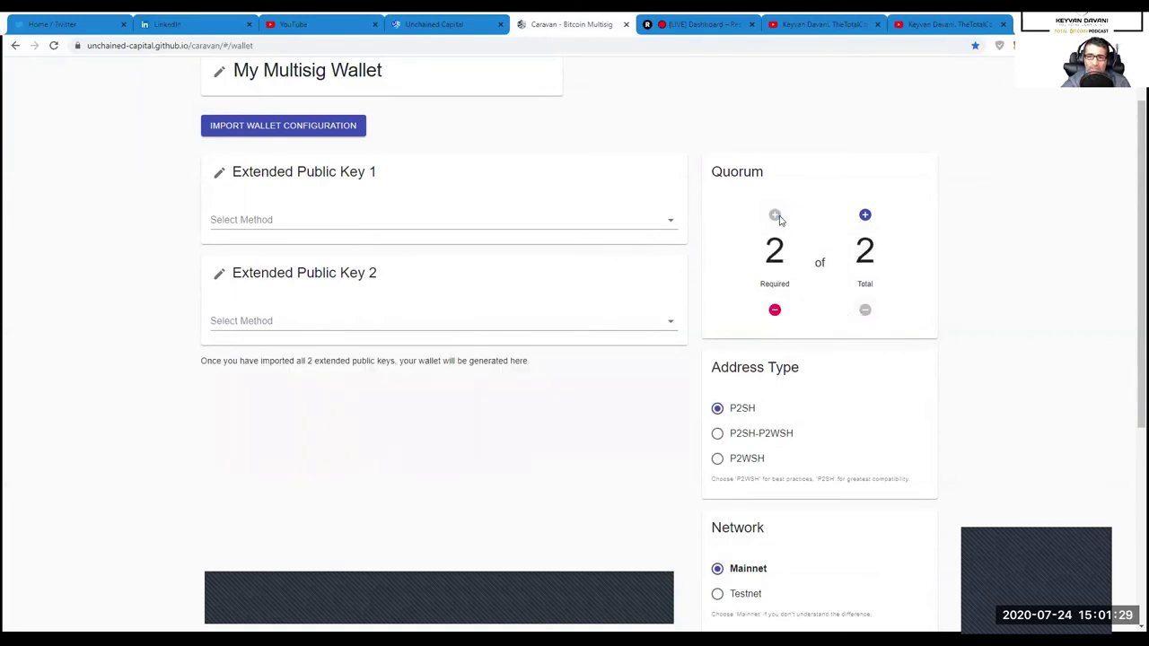
click(865, 215)
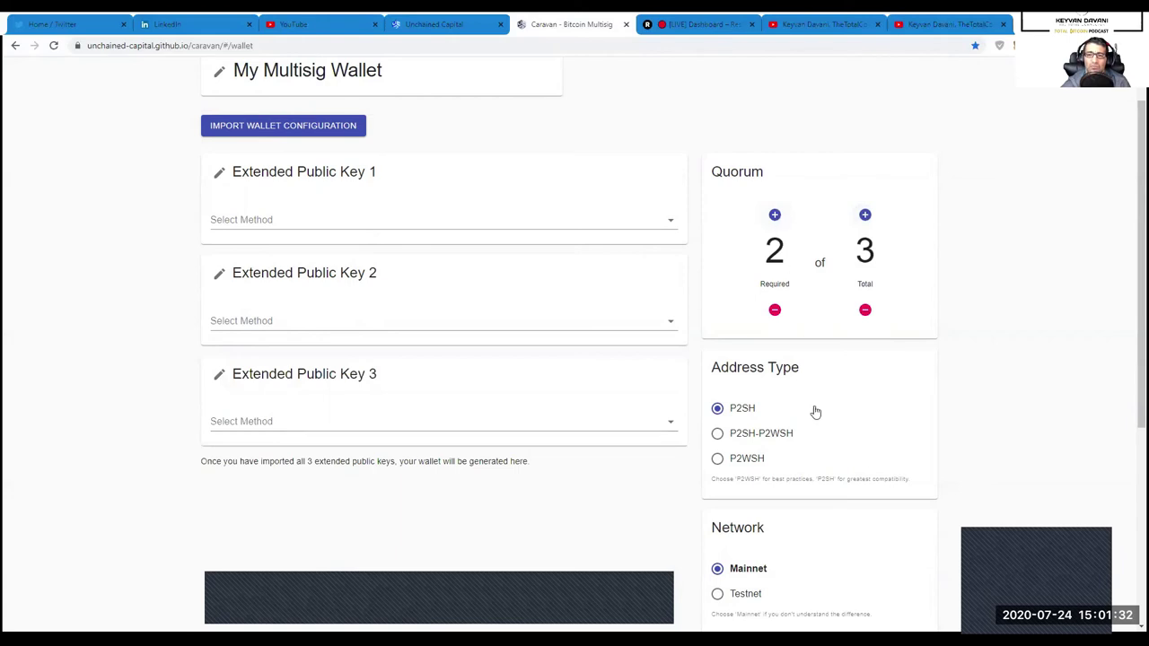
- Switch the Bitcoin Client to Private and review its node connection settings
scroll(765, 552, down, 5)
scroll(759, 527, up, 3)
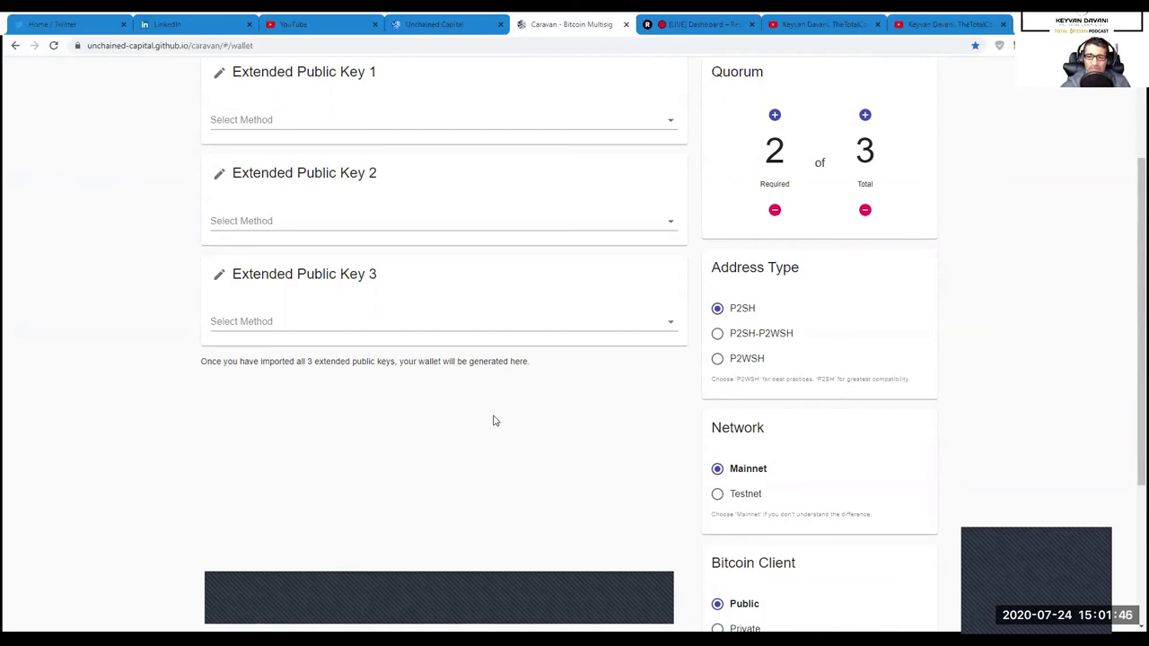
scroll(493, 420, down, 3)
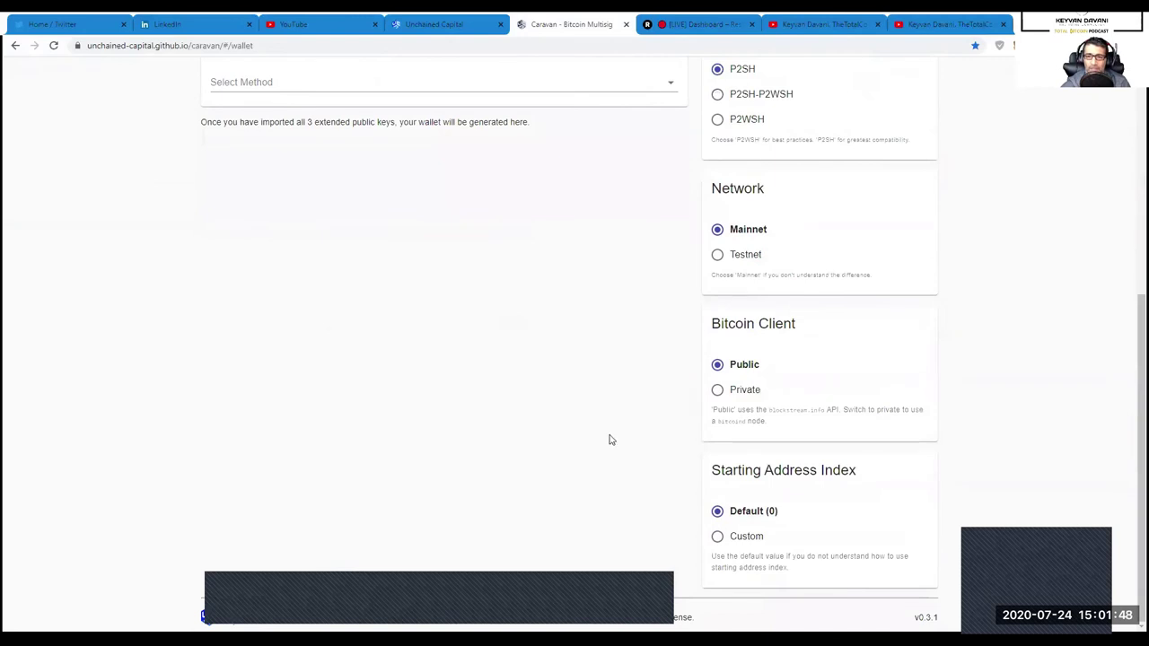
click(737, 395)
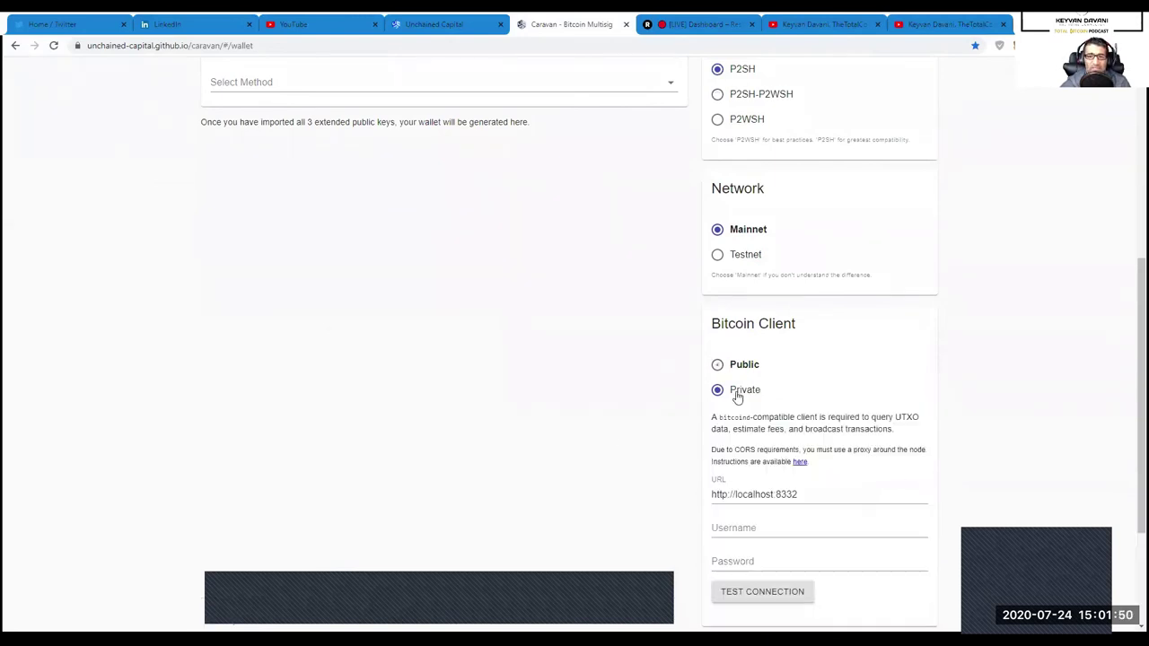
scroll(733, 462, down, 2)
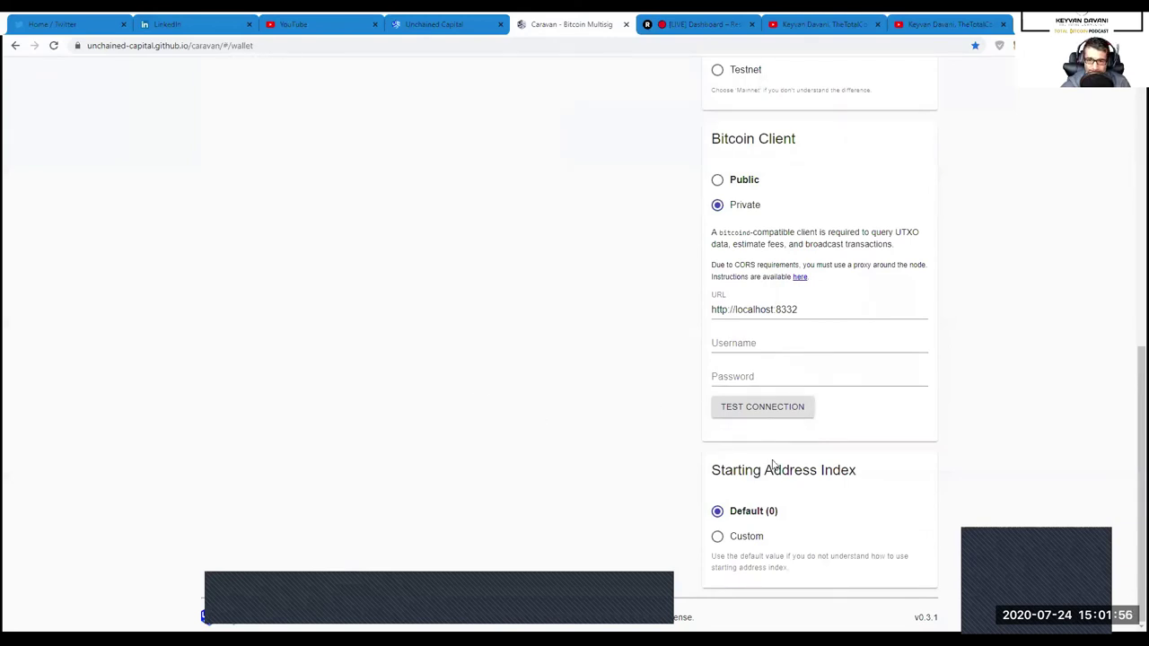
click(805, 418)
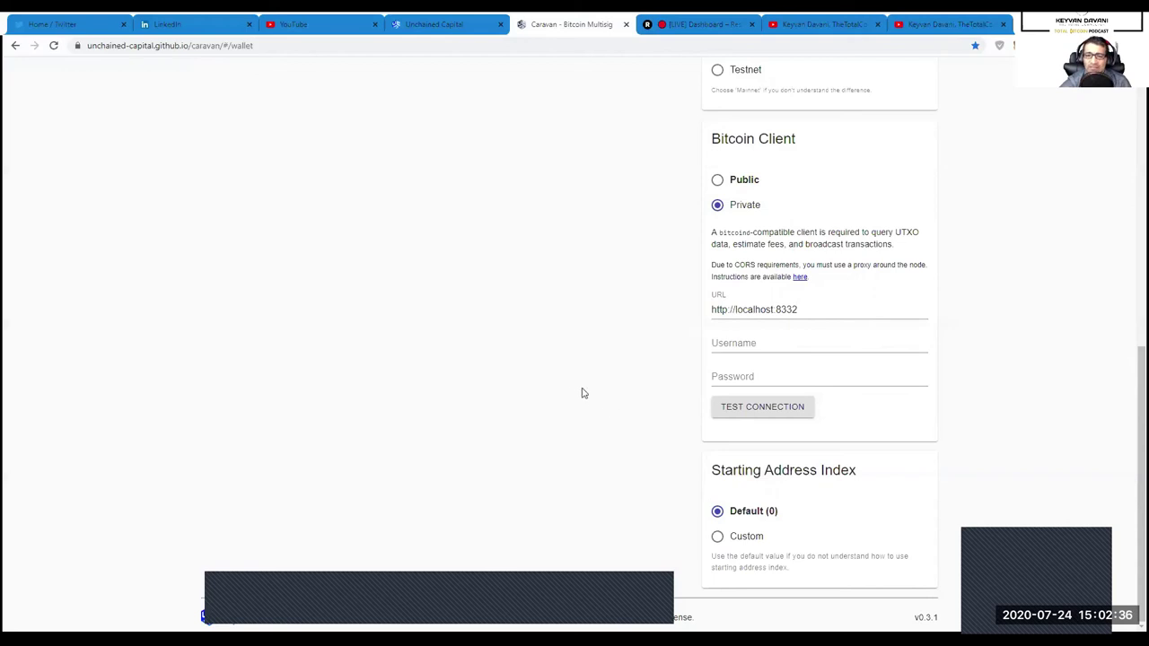
- Raise the quorum's required signatures to 3 of 3, then reduce them to 1 of 3
scroll(574, 386, up, 10)
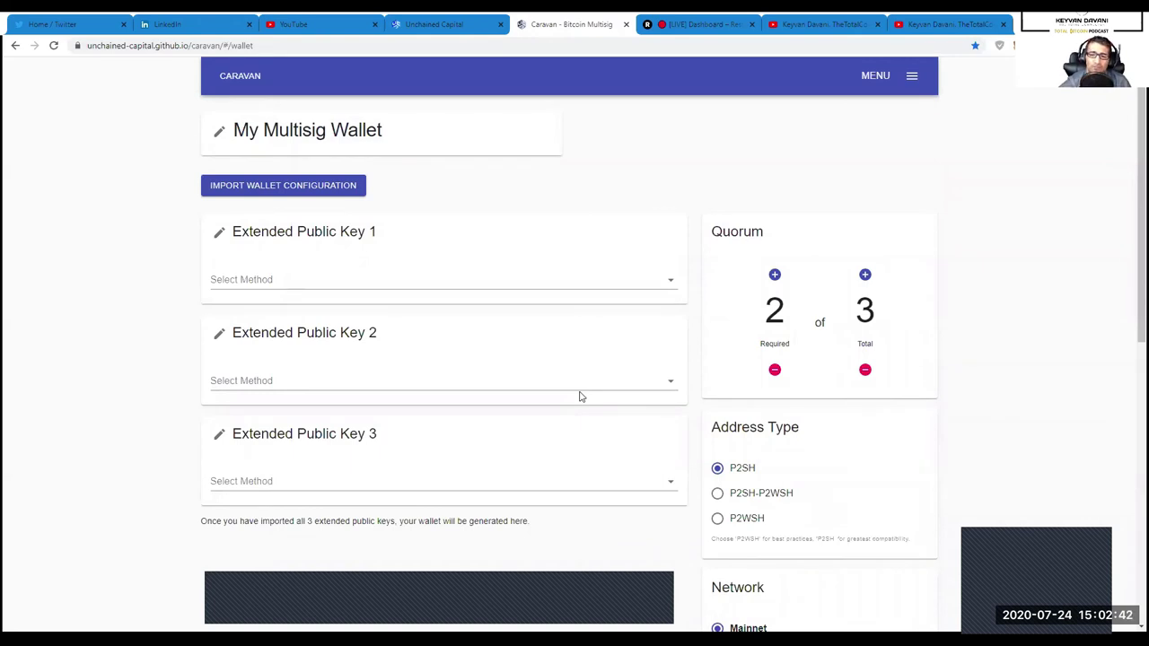
click(776, 276)
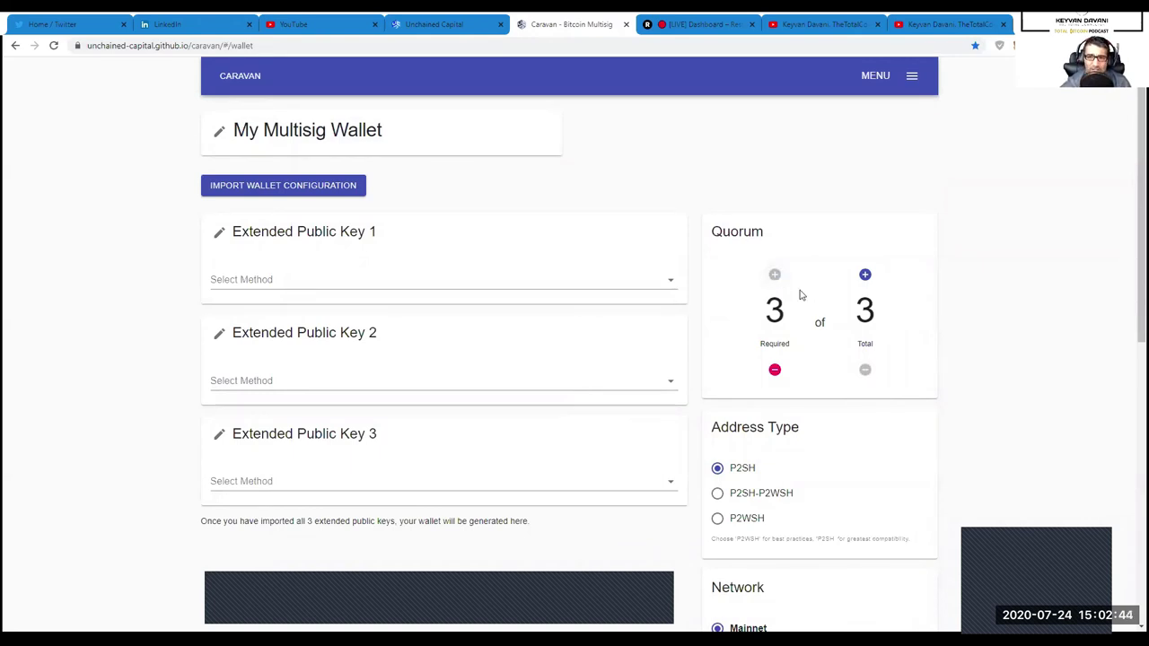
click(774, 371)
click(774, 371)
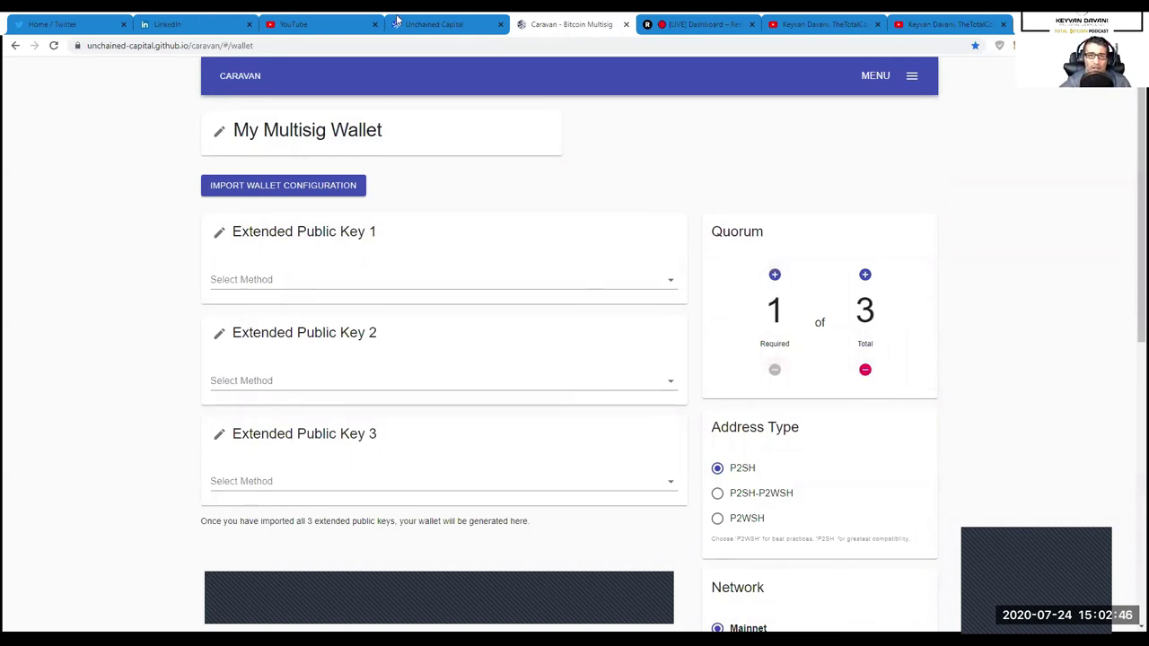
- Compare the TotalBitcoin vault in Unchained Capital with Caravan's wallet form, ending back on the vault page
click(437, 22)
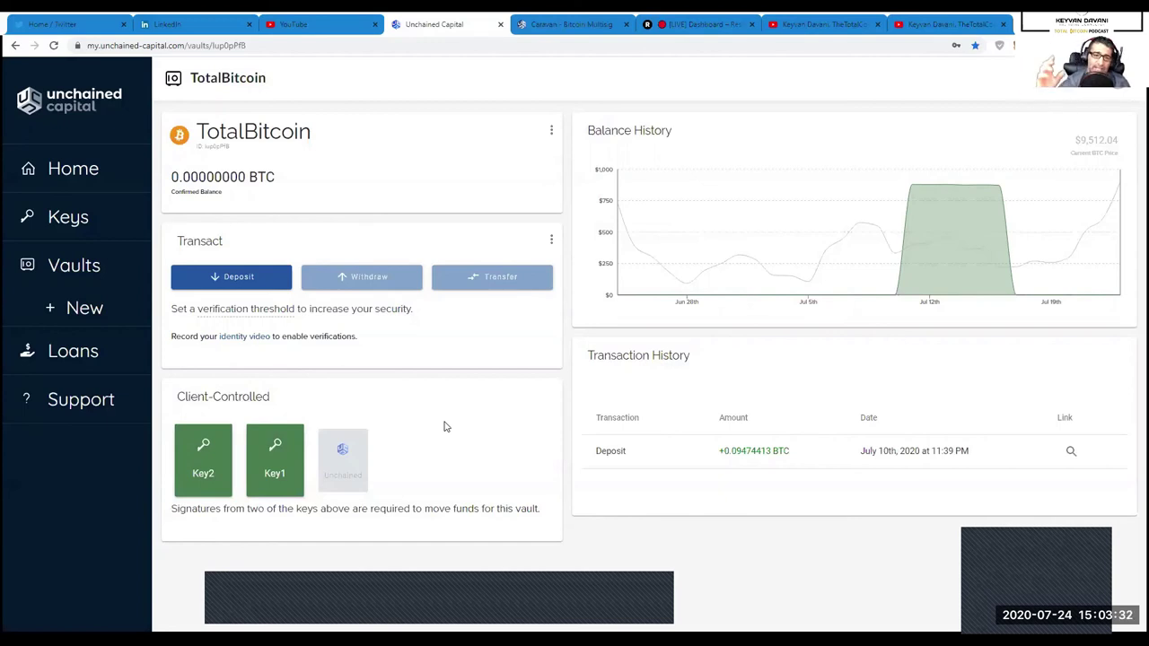
click(571, 24)
scroll(484, 360, down, 3)
scroll(500, 415, up, 3)
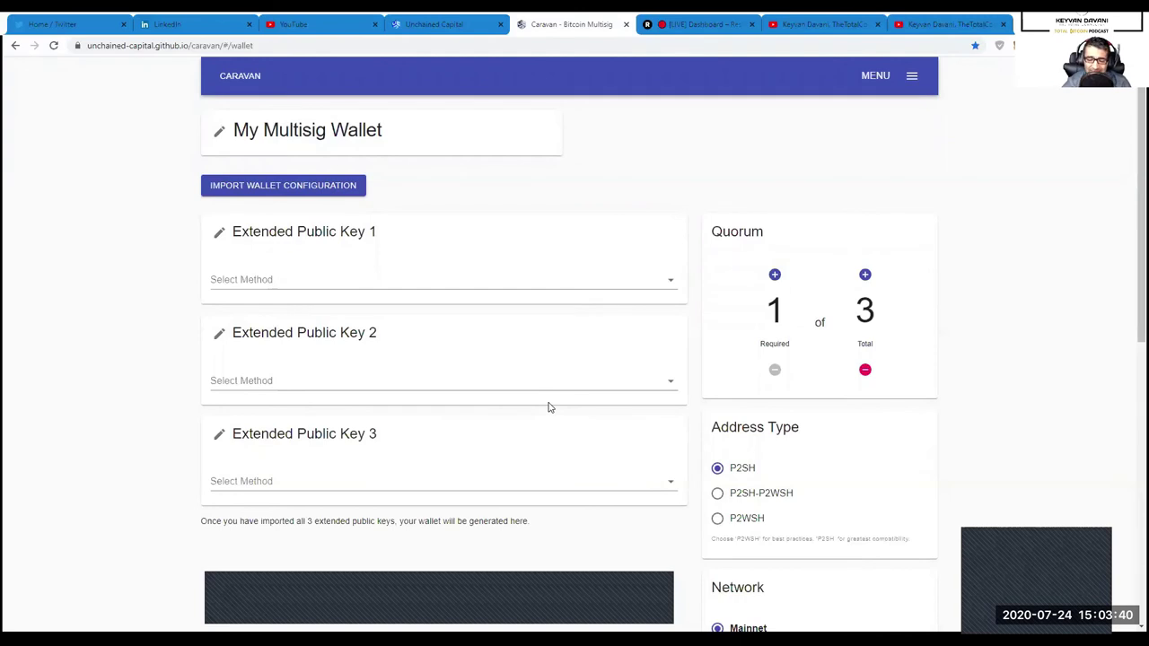
click(447, 25)
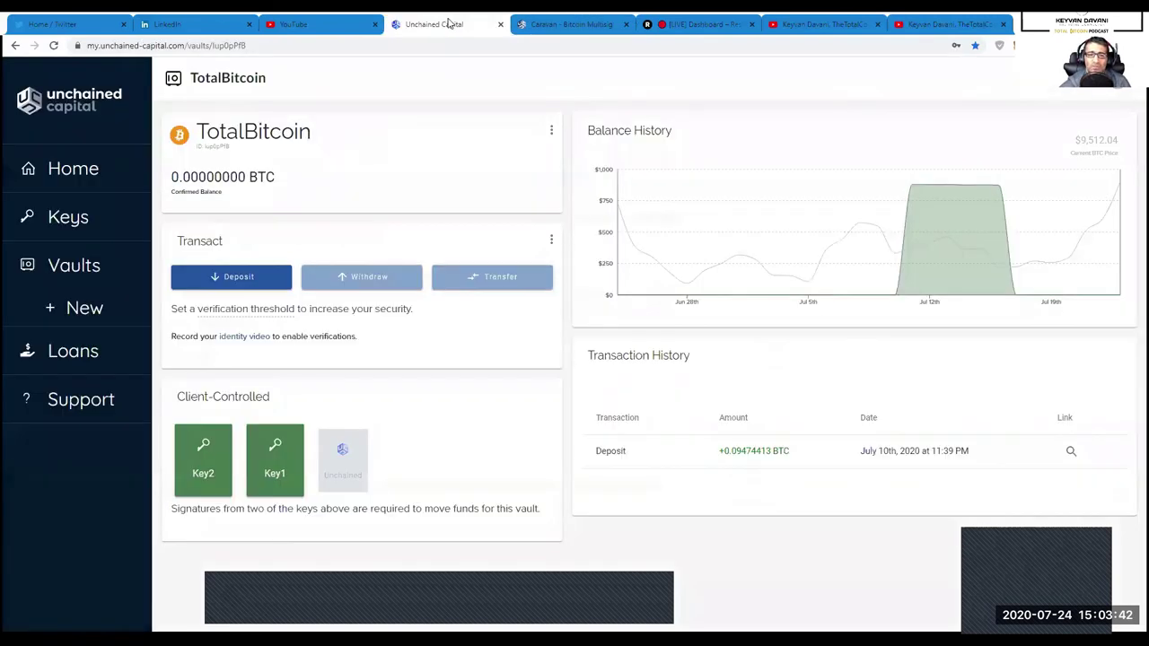